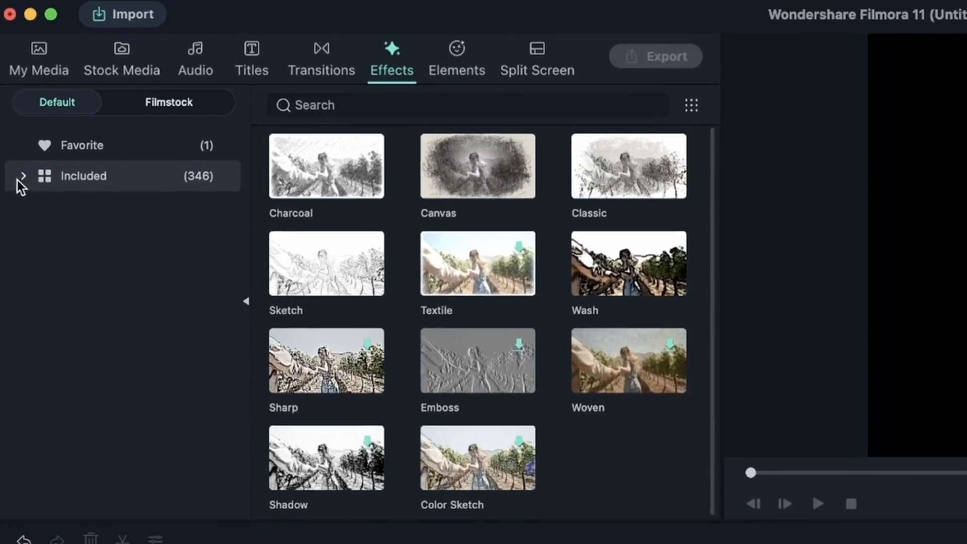
Expand the included effects and browse the Overlays collection, from frames through bokeh blurs and lens flares to retro film overlays
click(14, 121)
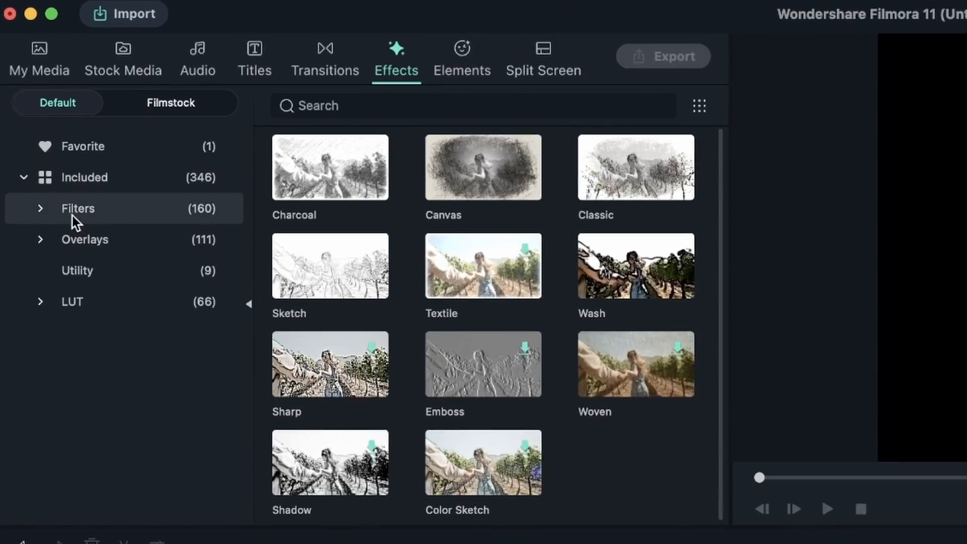
click(73, 241)
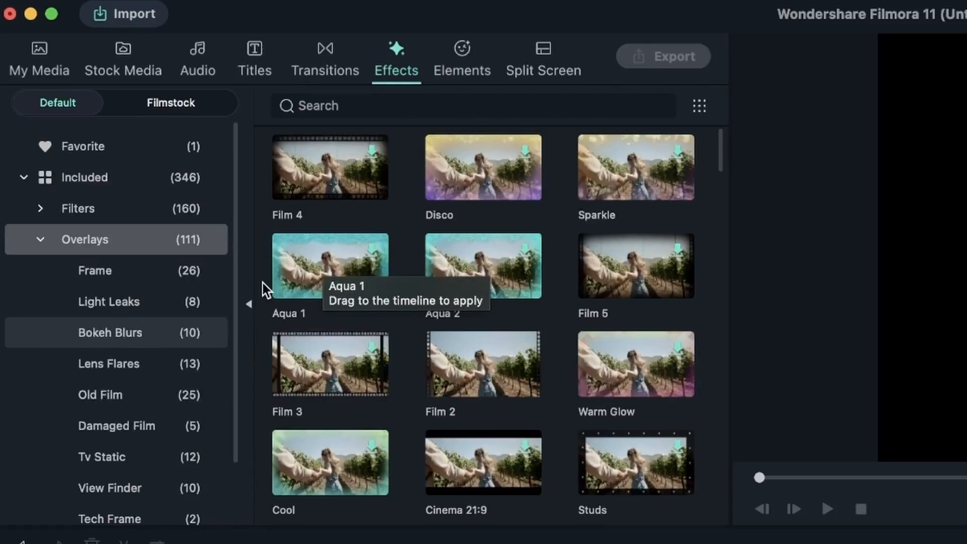
scroll(423, 329, down, 5)
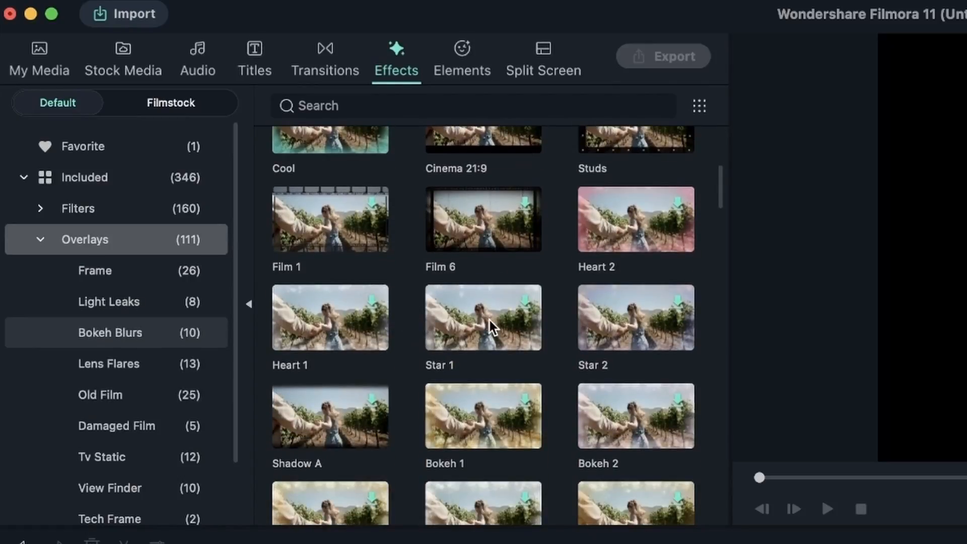
scroll(491, 328, down, 10)
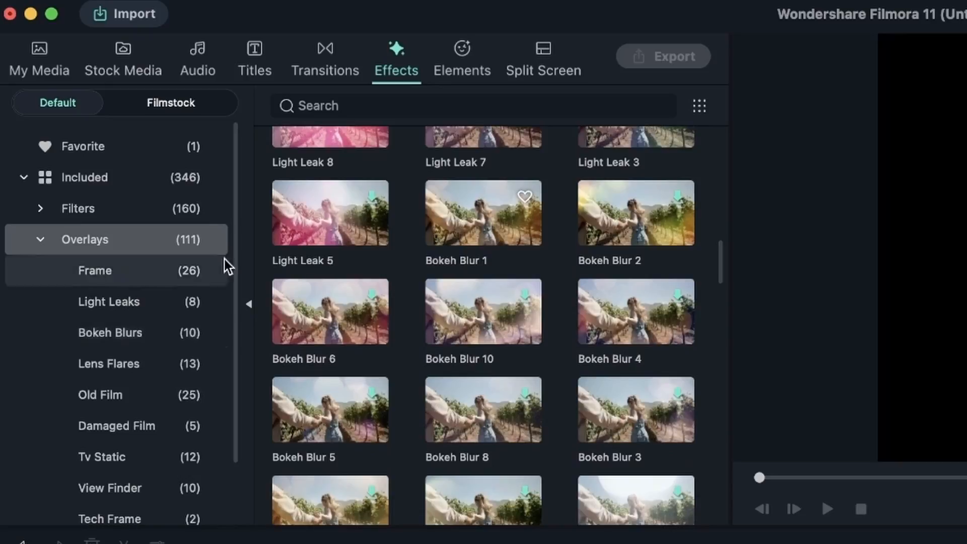
scroll(406, 326, down, 10)
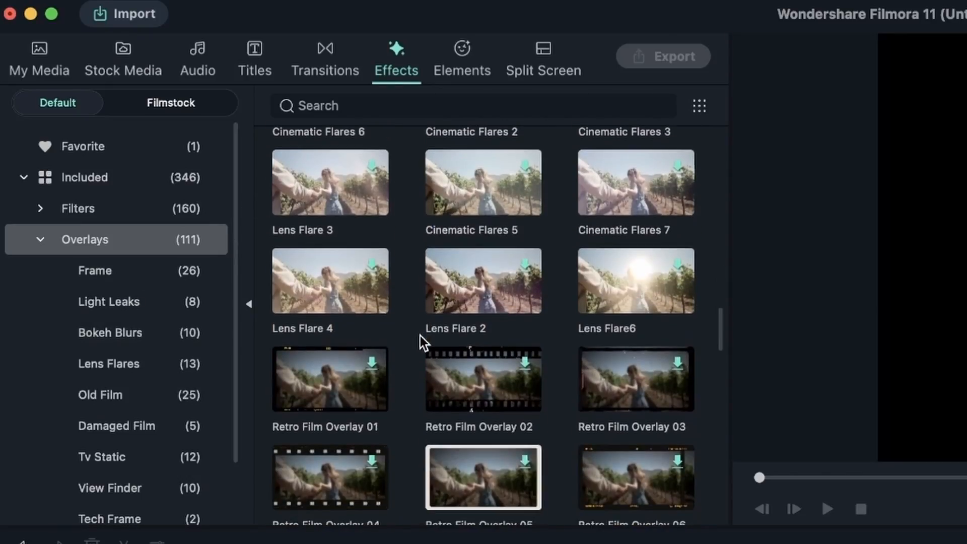
scroll(424, 347, down, 6)
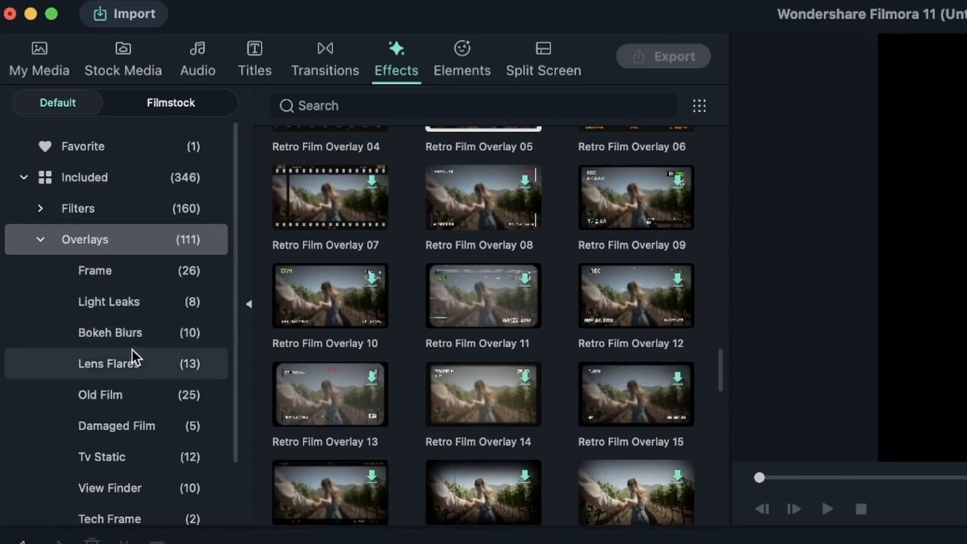
Look through the Lens Flares, View Finder, Tv Static and Damaged Film overlay categories
click(133, 364)
click(141, 496)
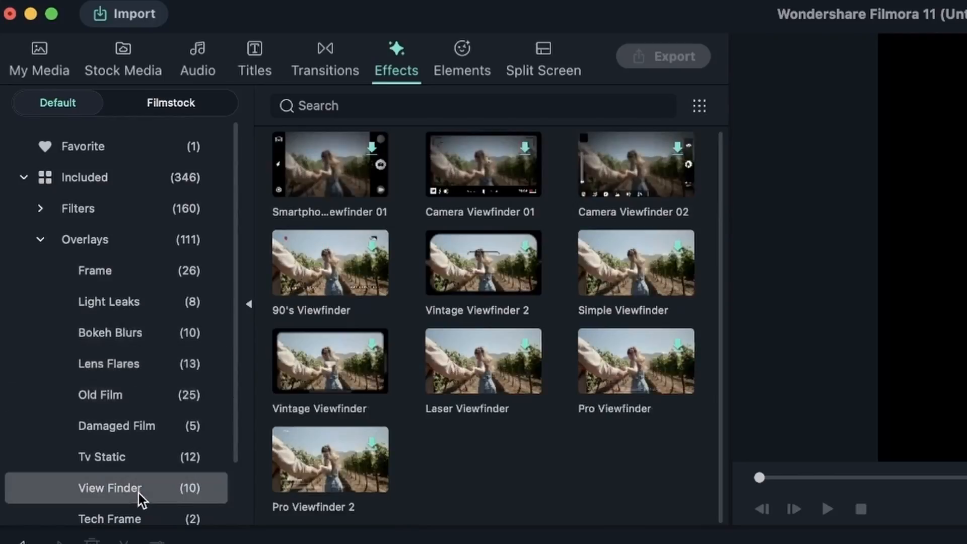
click(128, 460)
click(143, 425)
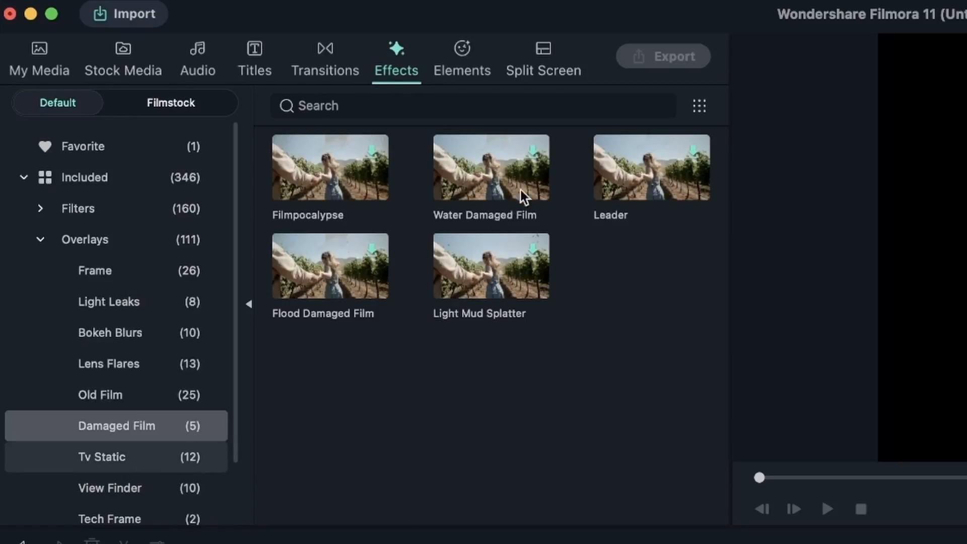
Download and preview the Water Damaged Film overlay, and open the Tv Static overlay category
click(532, 156)
click(505, 179)
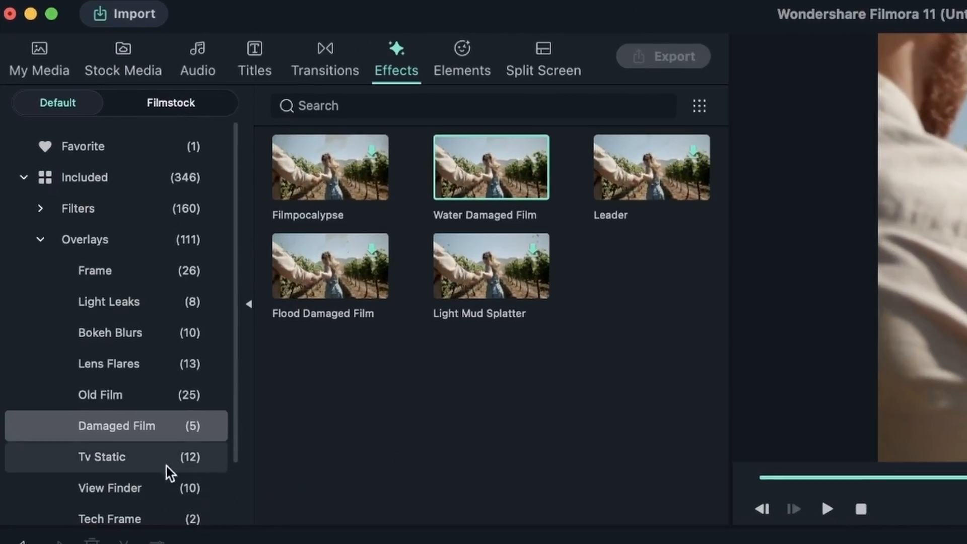
click(86, 272)
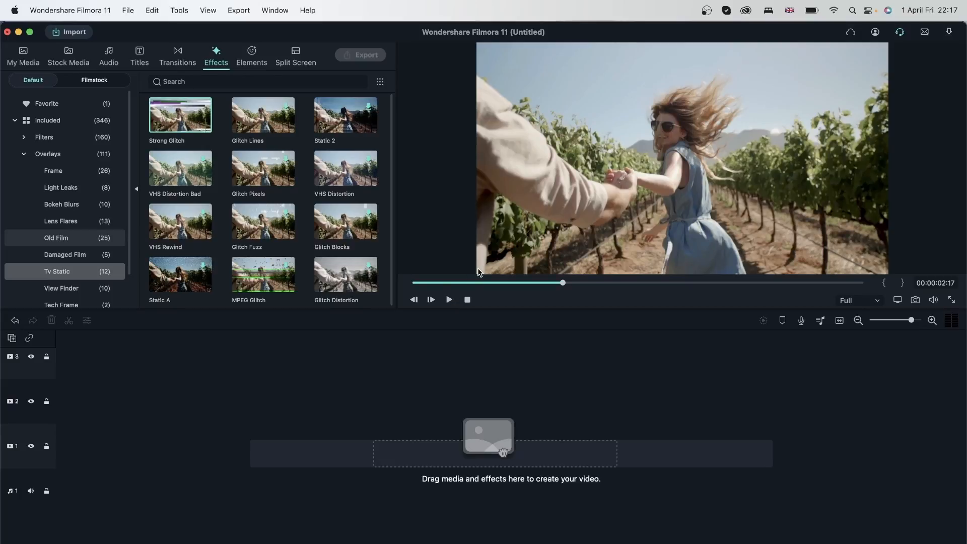
Place the downloaded autumn stock clip at the start of video track 1 and move the playhead to 00:00:02:00
click(22, 65)
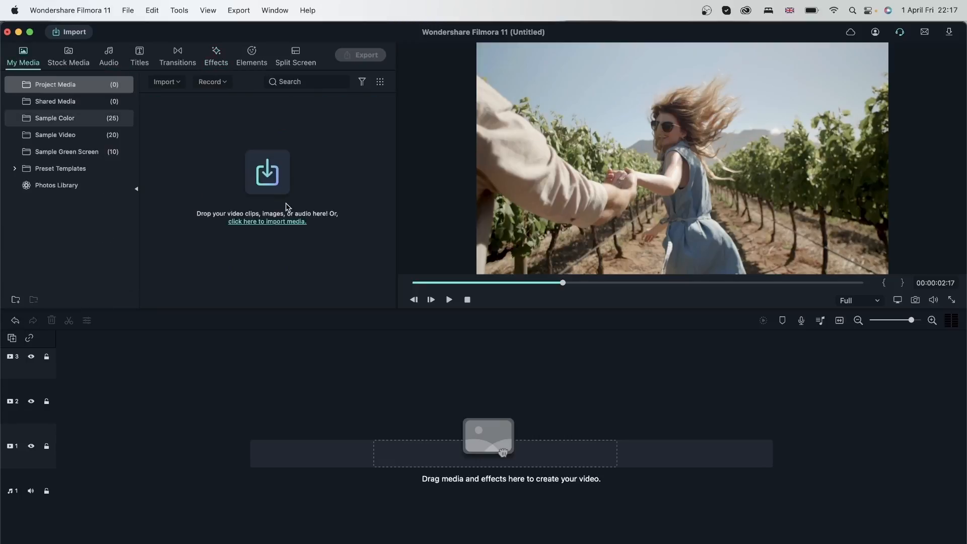
click(92, 127)
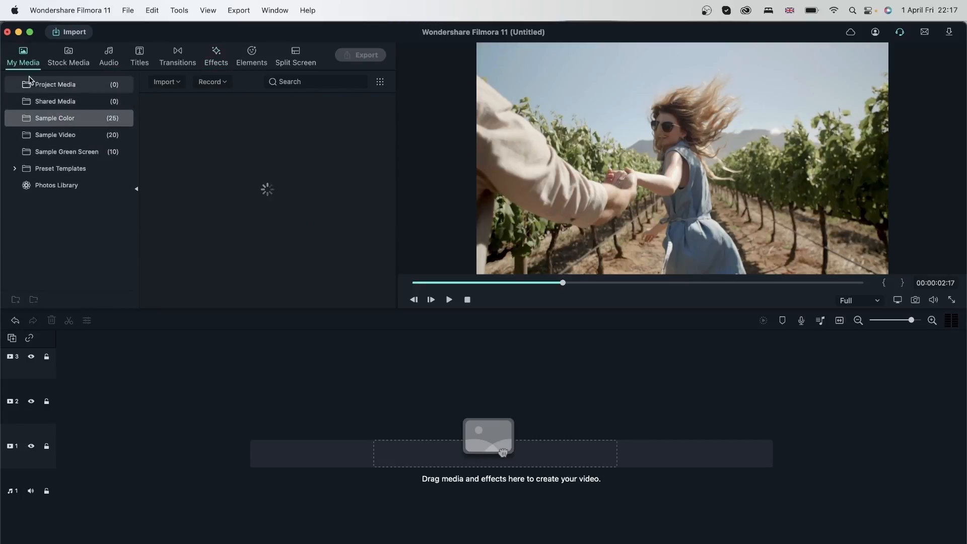
click(68, 62)
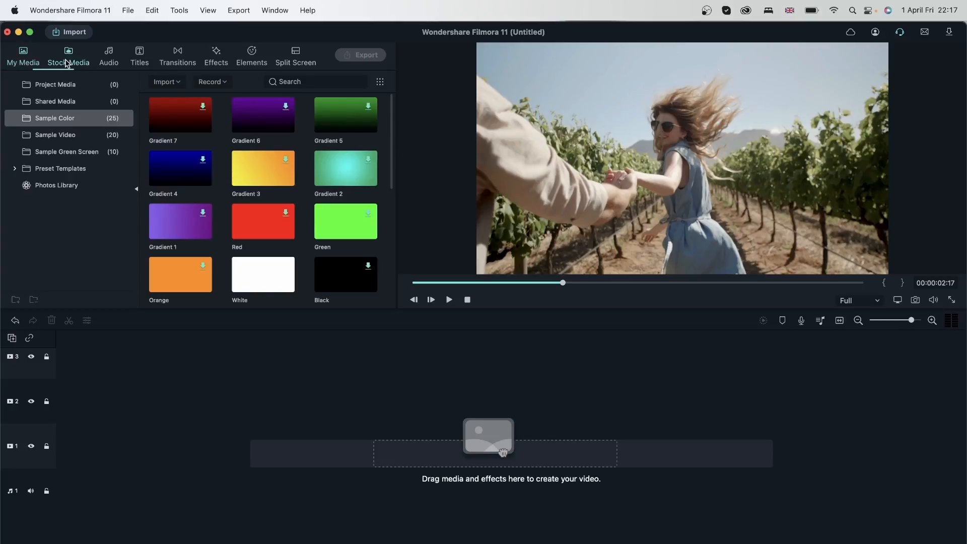
drag(177, 126, 129, 443)
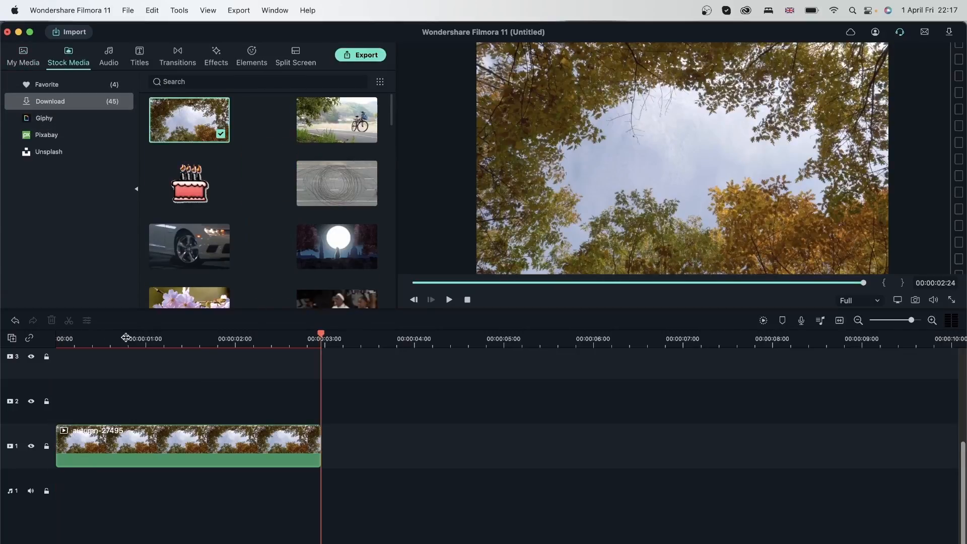
click(308, 338)
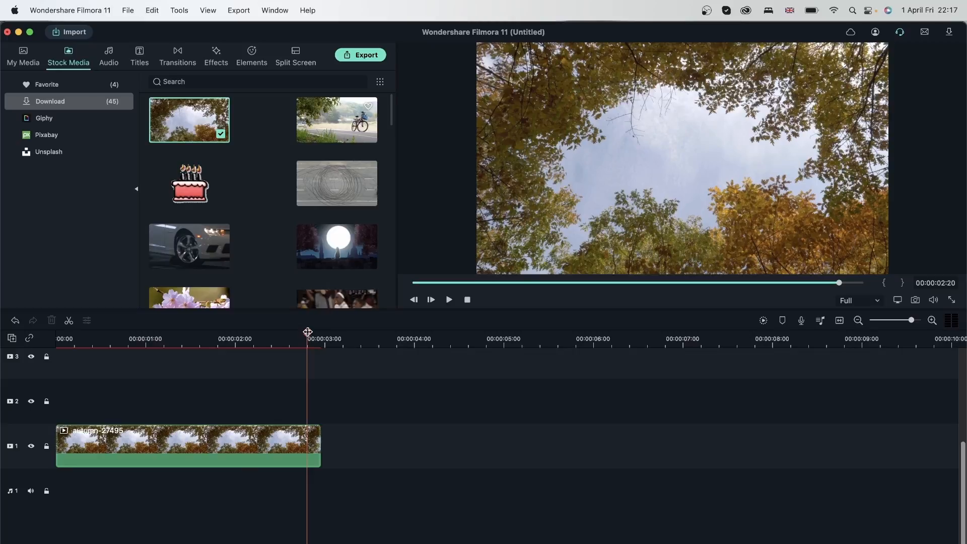
drag(307, 335, 239, 348)
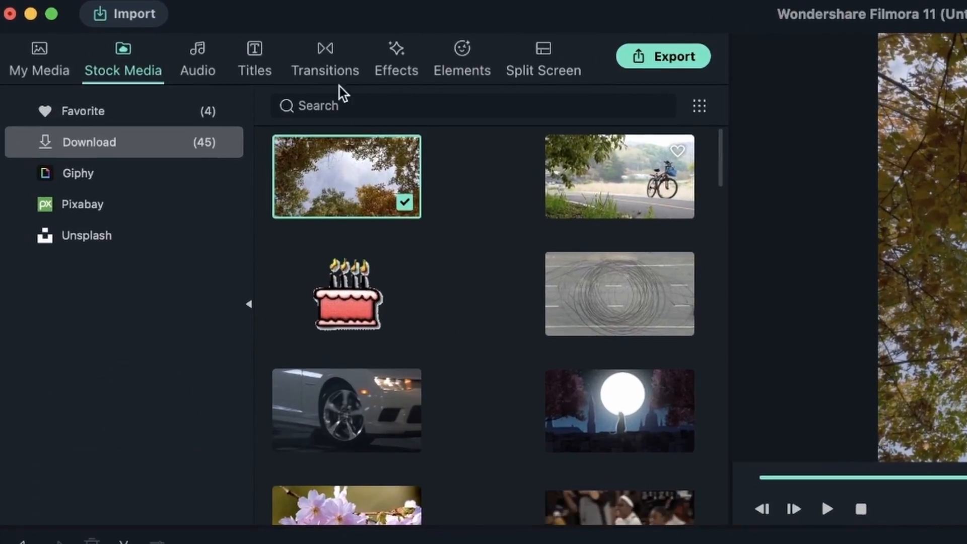
Try the Smartphone Viewfinder 01 overlay on track 2 above the autumn clip and delete it
click(216, 56)
scroll(140, 442, down, 3)
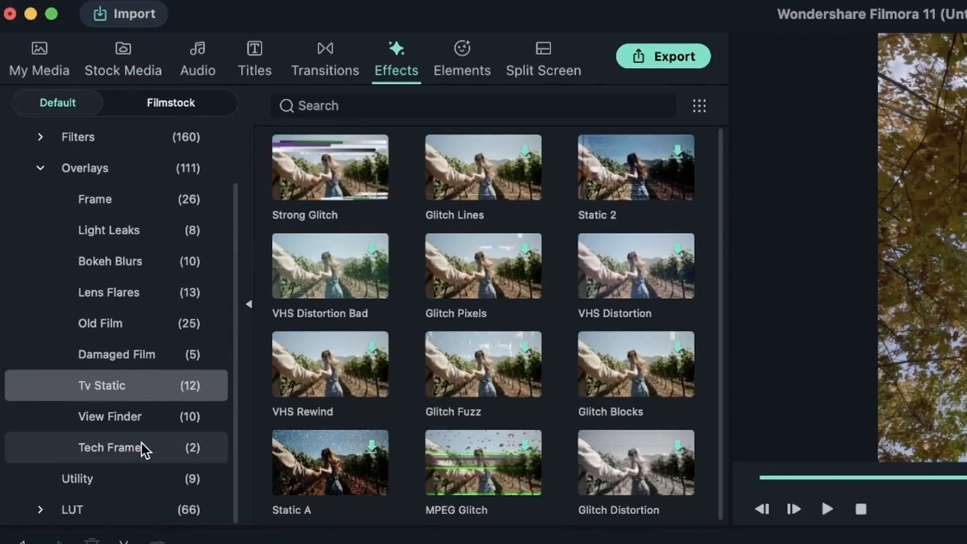
click(149, 421)
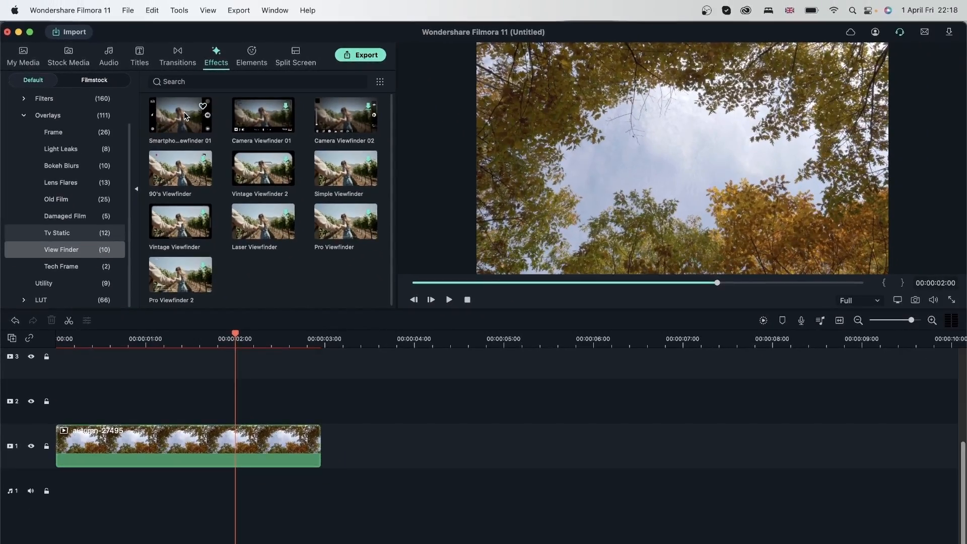
drag(184, 113, 56, 402)
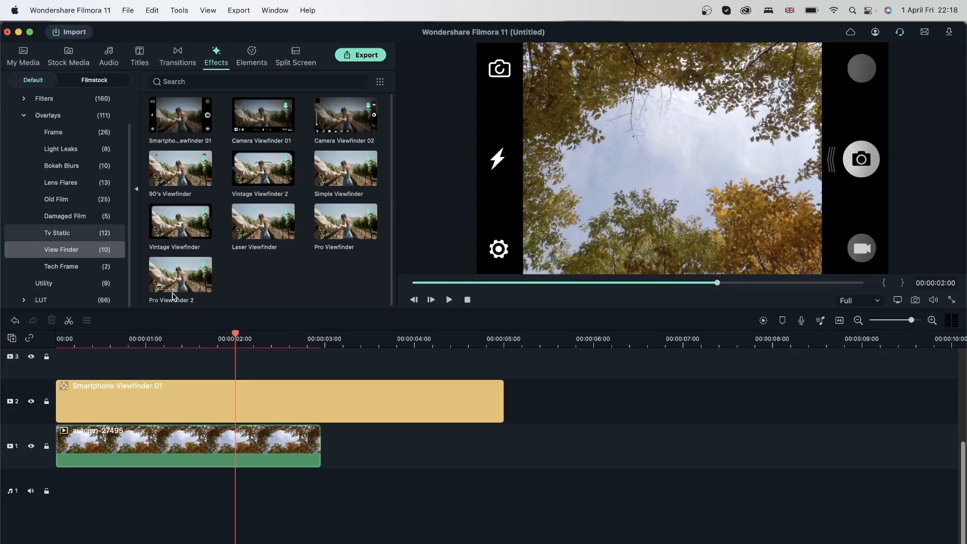
drag(235, 335, 143, 334)
click(52, 321)
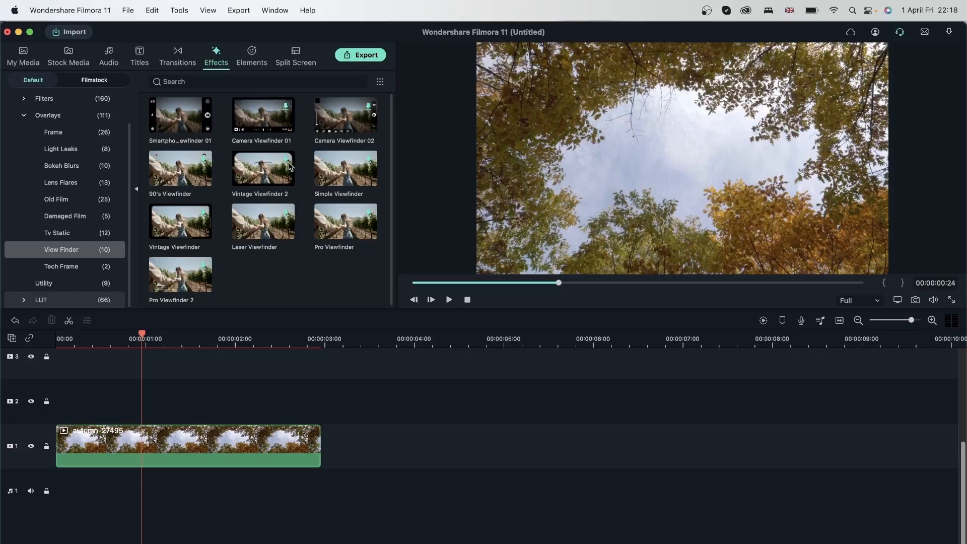
Place the Vintage Viewfinder 2 overlay on track 2, play it back, and trim its end to match the autumn clip
drag(272, 185, 58, 399)
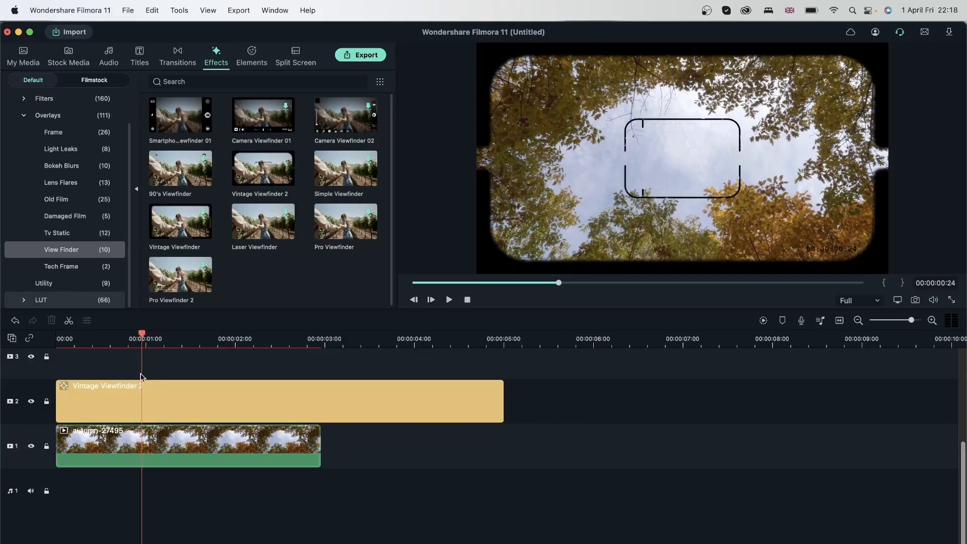
click(96, 334)
key(space)
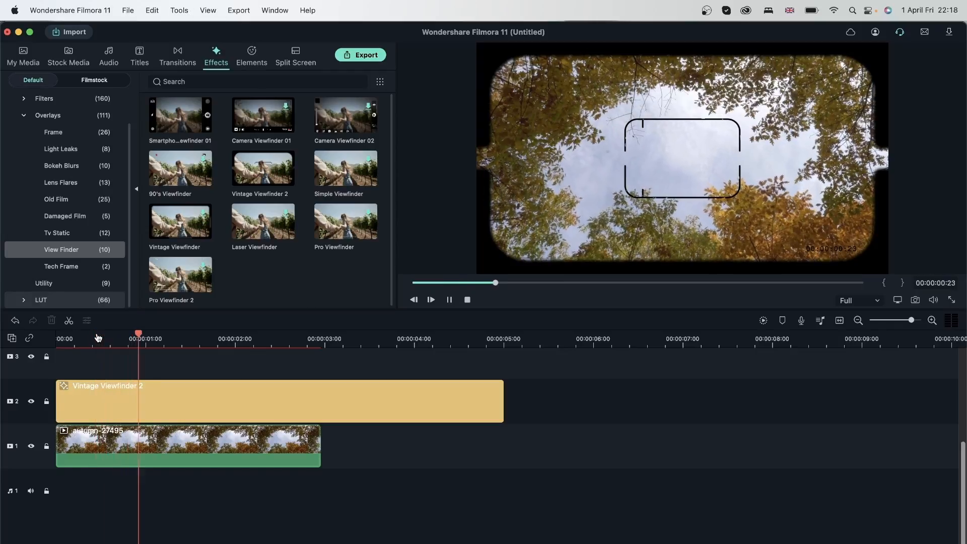
click(503, 397)
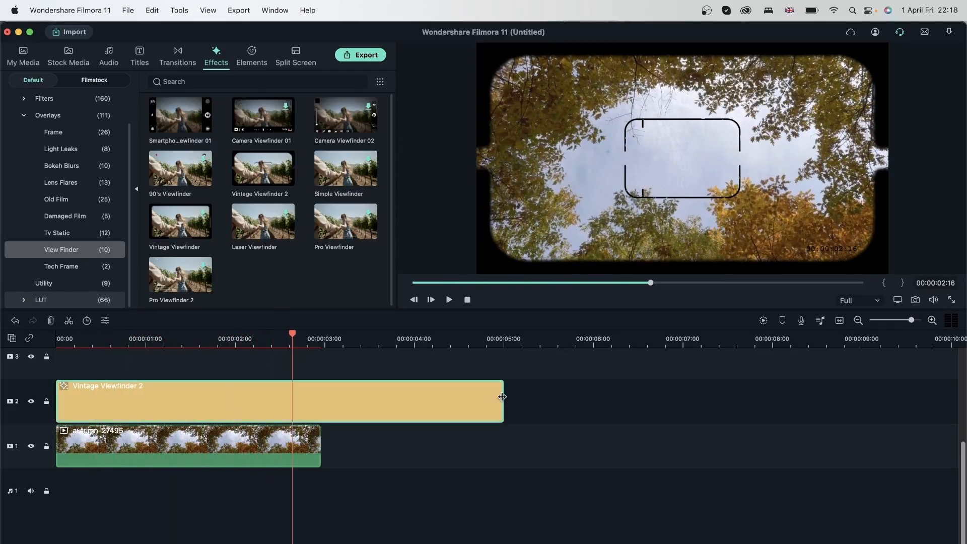
drag(502, 397, 321, 397)
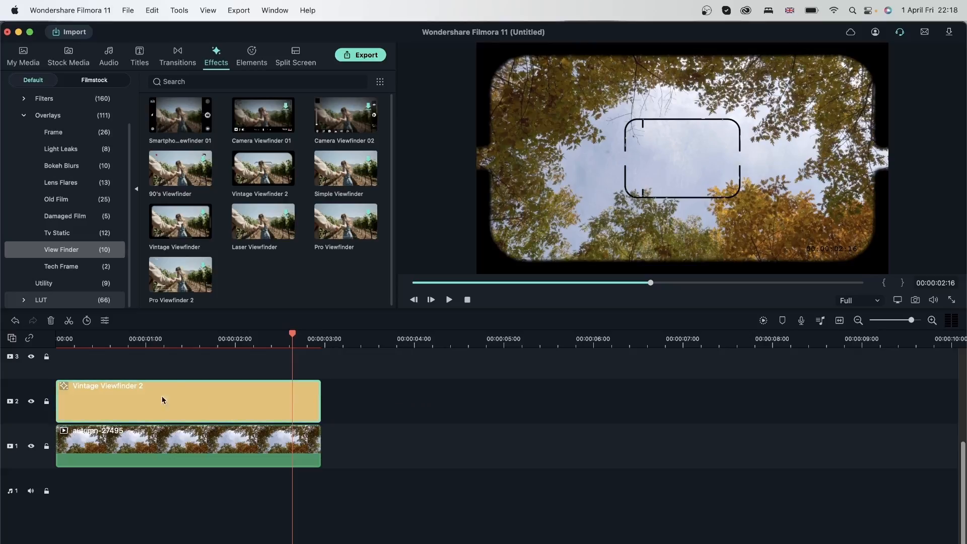
Try a lower opacity on the Vintage Viewfinder 2 overlay, restore it to 100, and confirm the settings
double_click(207, 404)
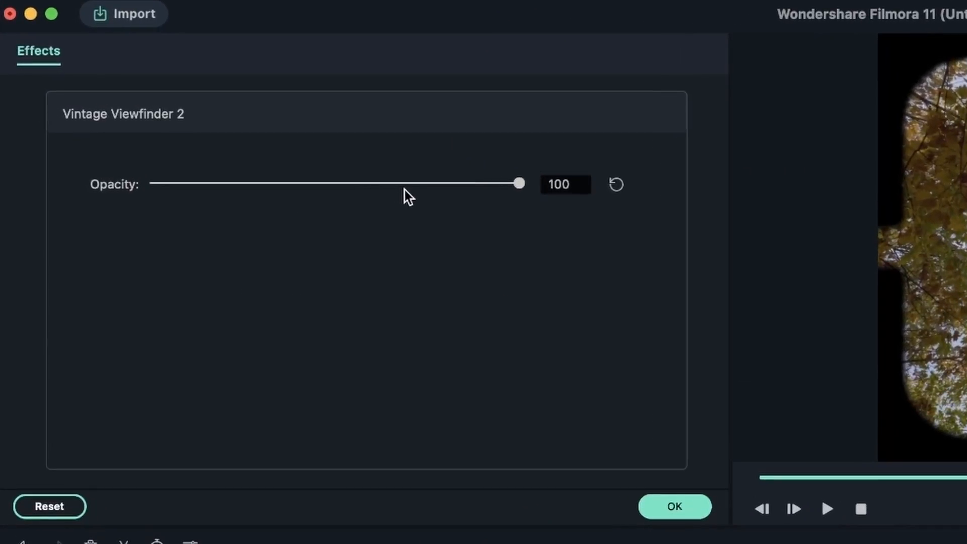
mouse_move(395, 188)
mouse_down()
mouse_move(208, 183)
mouse_move(379, 185)
mouse_up()
drag(473, 185, 519, 186)
click(675, 507)
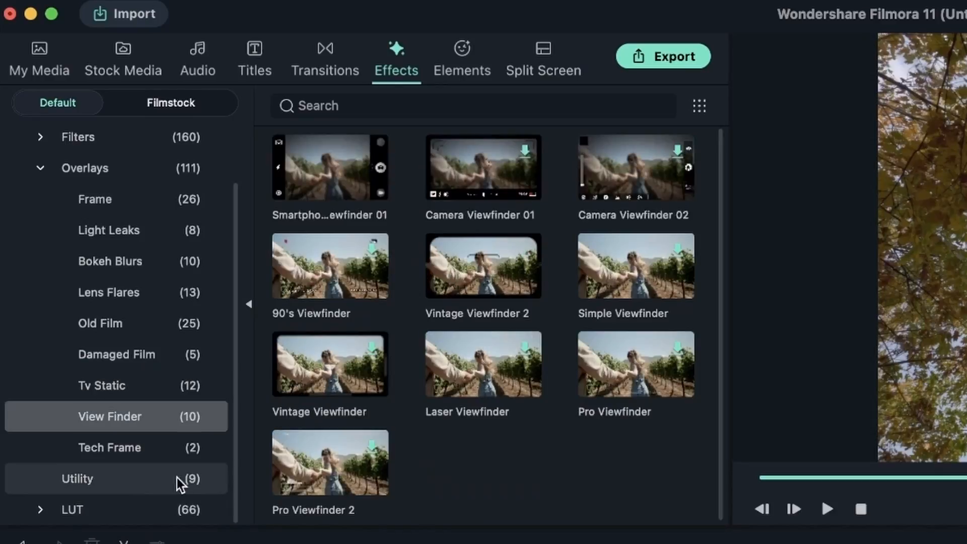
Add the Mosaic utility effect to track 2, review its adjustable settings, and accept the defaults
click(86, 487)
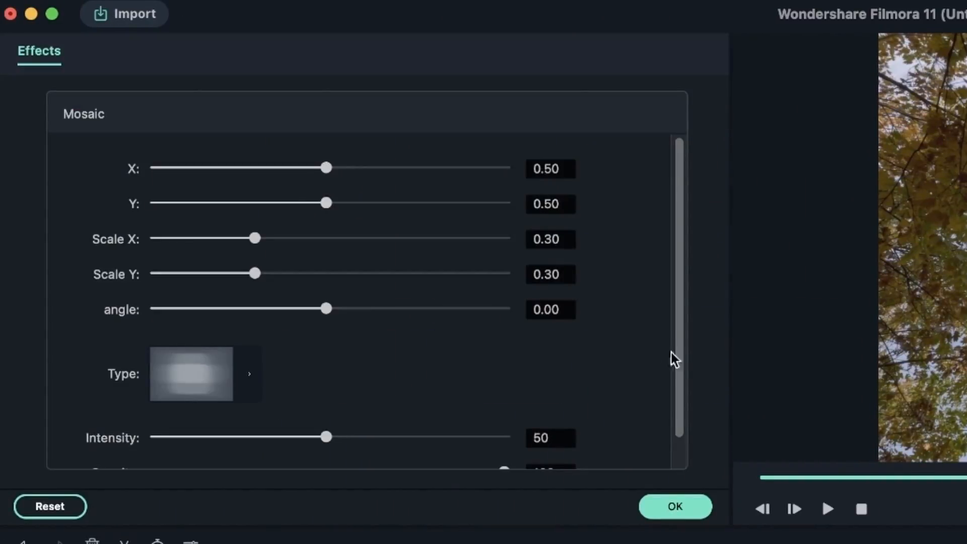
scroll(568, 350, down, 2)
scroll(566, 337, up, 2)
click(675, 510)
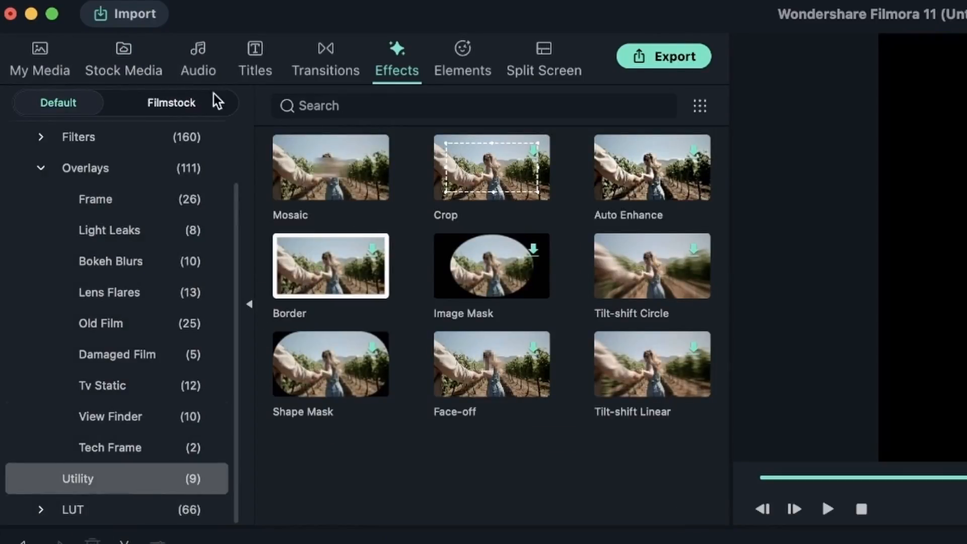
Place the bicycle stock clip on track 1 beneath the Mosaic effect, keeping the project settings of 1920x1080 at 25 fps
click(132, 65)
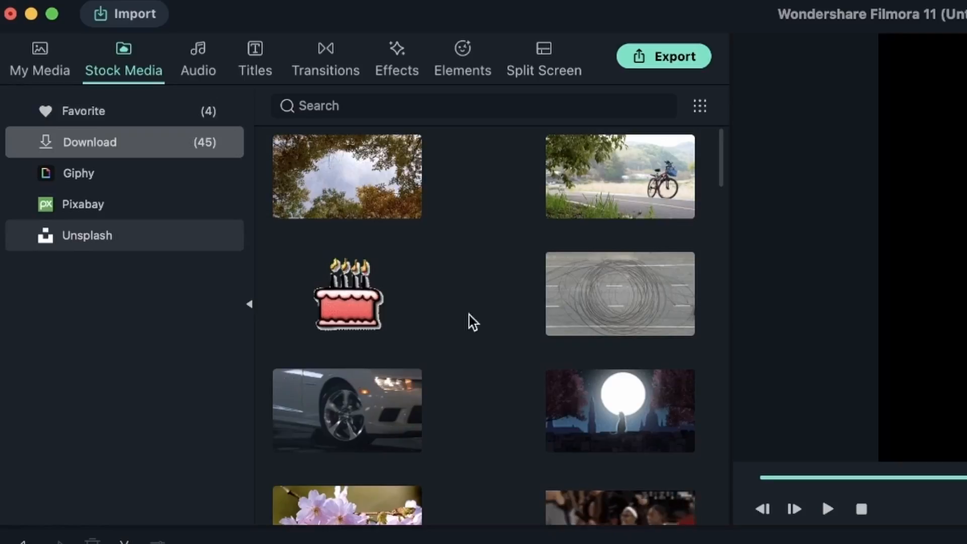
mouse_move(624, 226)
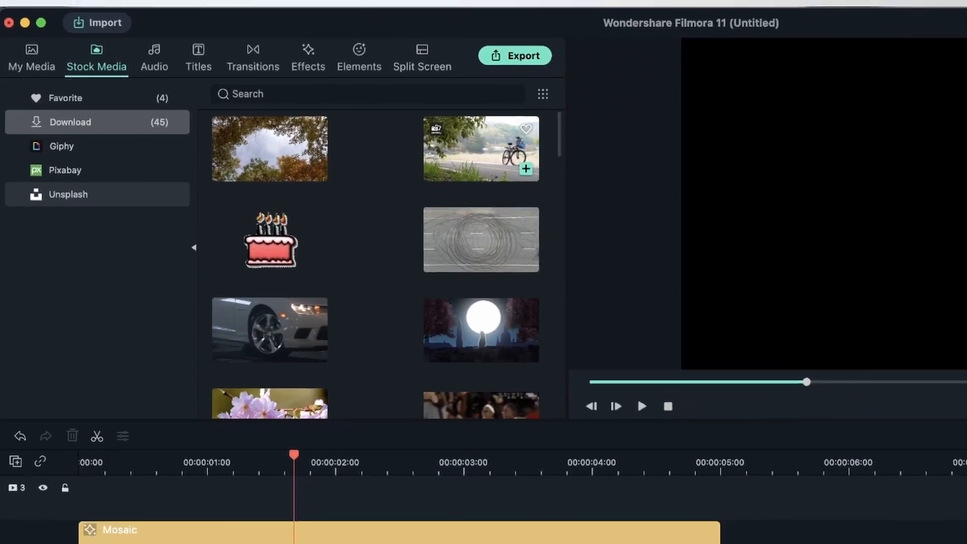
drag(486, 150, 57, 455)
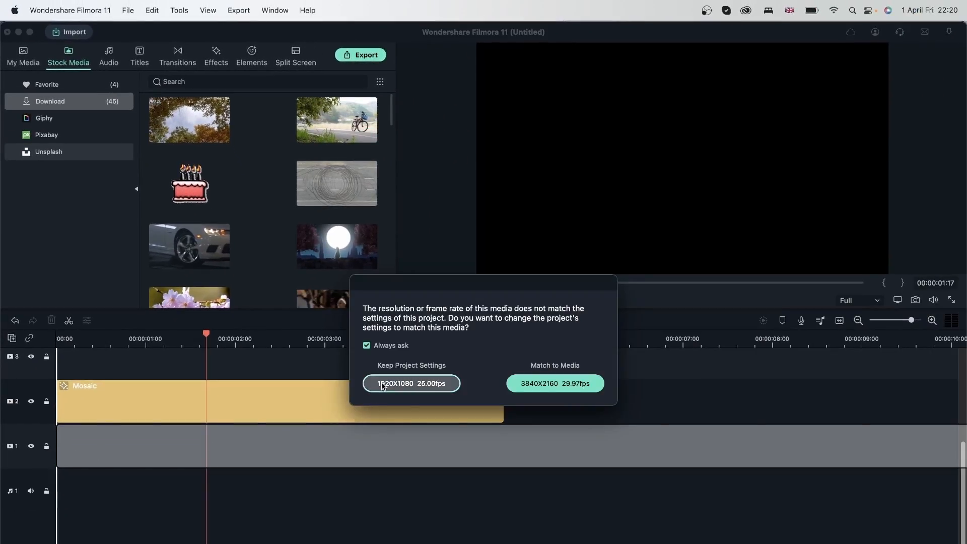
click(382, 384)
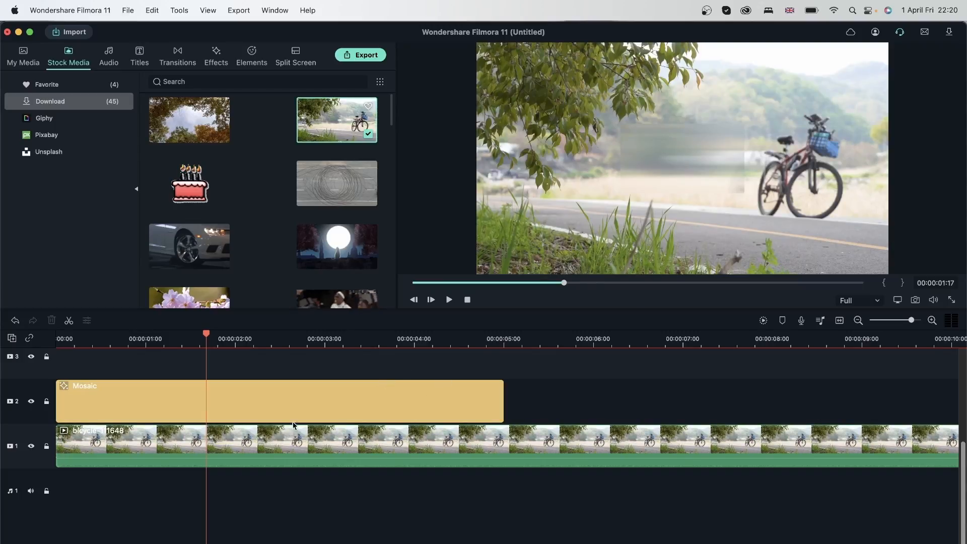
Try an X value of 0.58 in the Mosaic effect's settings and reset X to its default
double_click(314, 394)
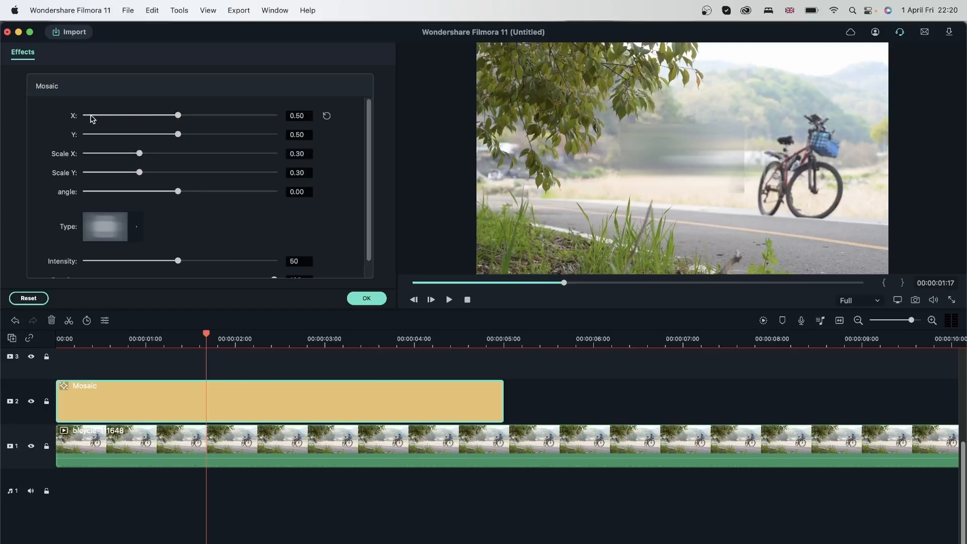
drag(179, 116, 195, 142)
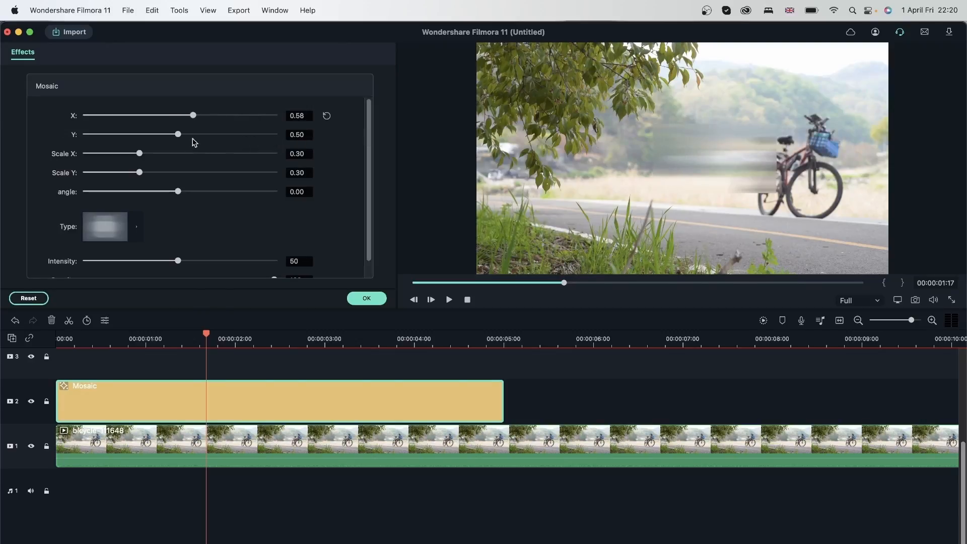
click(327, 116)
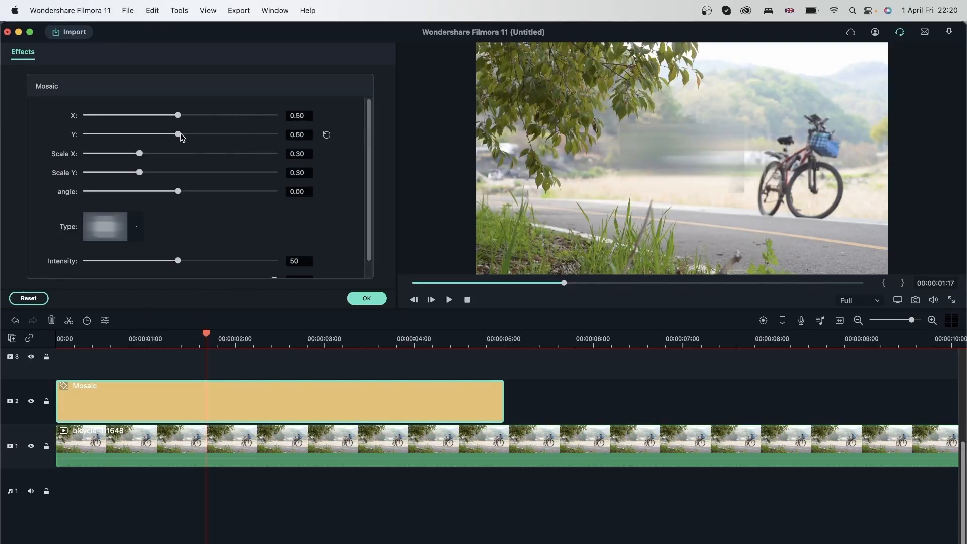
Try a lower Y and reset it, then set the Mosaic's X to 0.26, Scale X 0.48, Scale Y 0.61 and angle 173.55
drag(181, 136, 133, 145)
click(327, 135)
drag(143, 157, 226, 195)
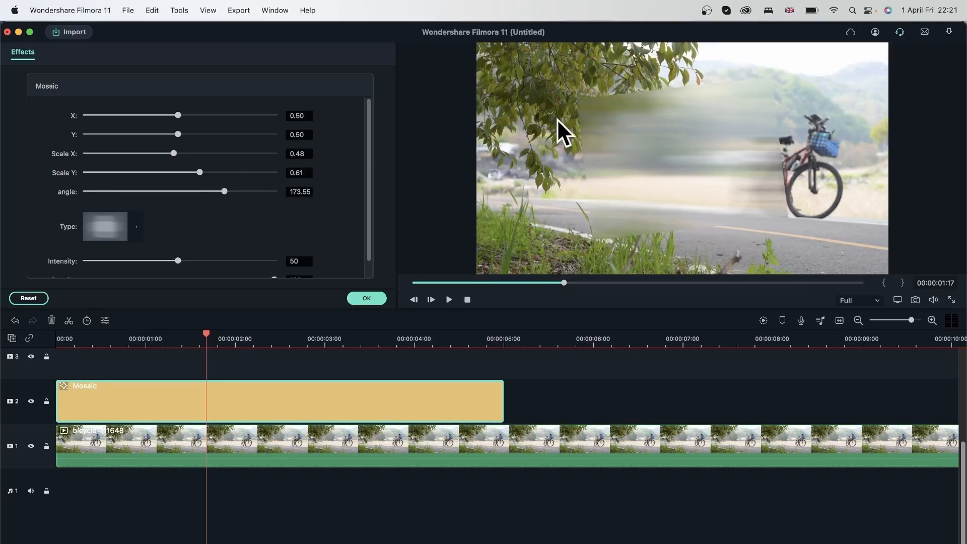
drag(179, 116, 132, 126)
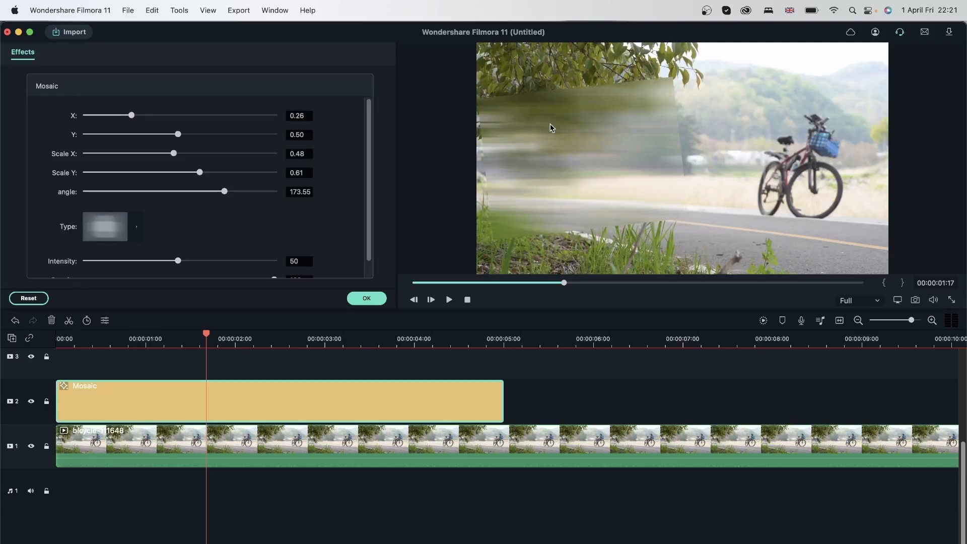
Try the vertical blur, square pixel and soft bubble types on the Mosaic effect
click(129, 234)
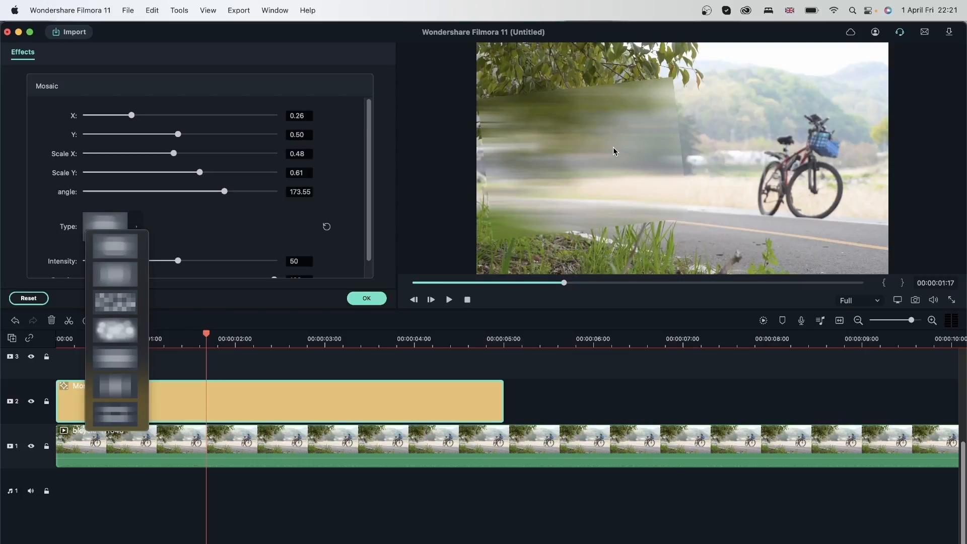
scroll(118, 302, down, 3)
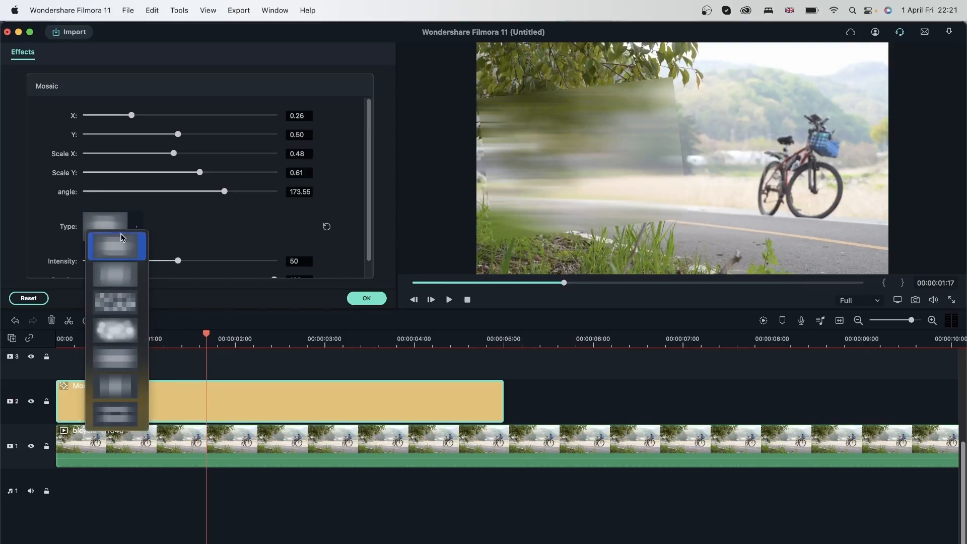
click(119, 273)
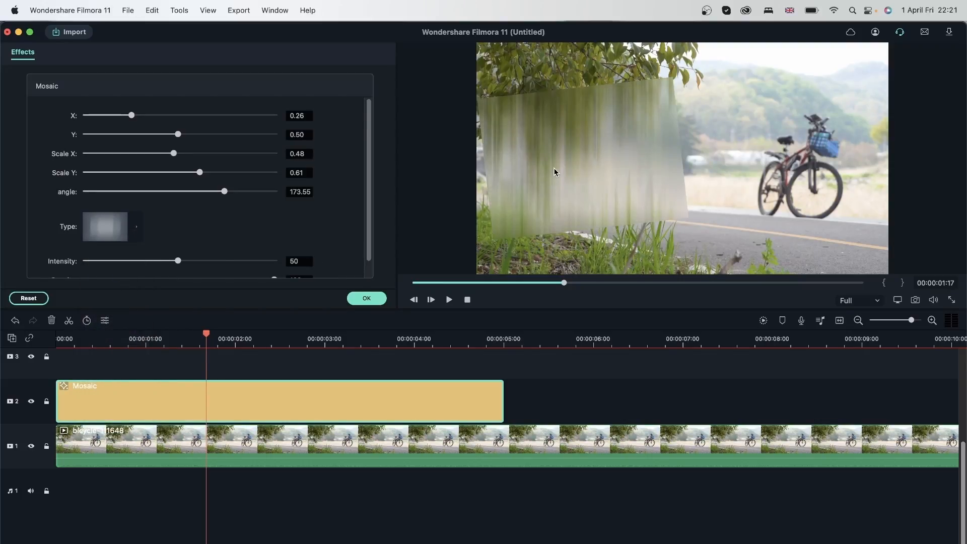
click(102, 237)
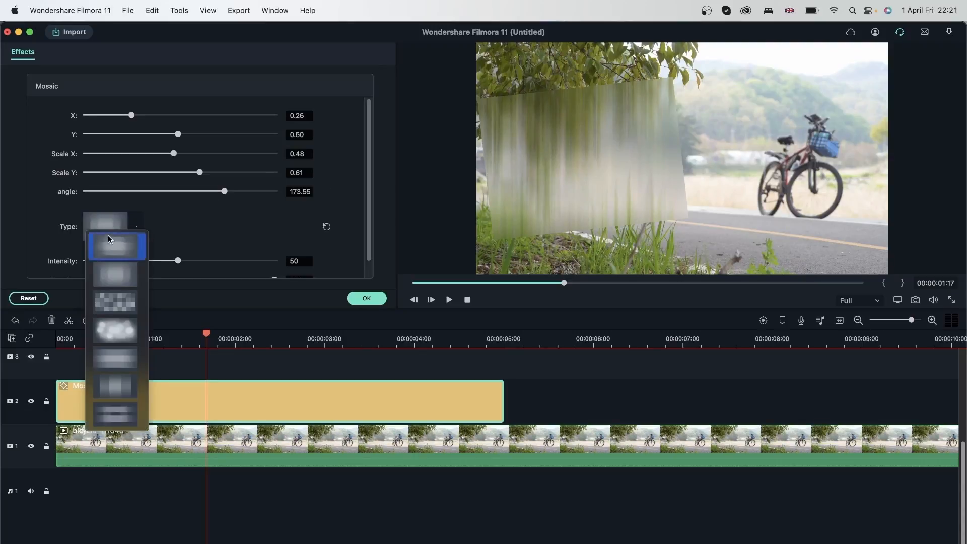
click(107, 302)
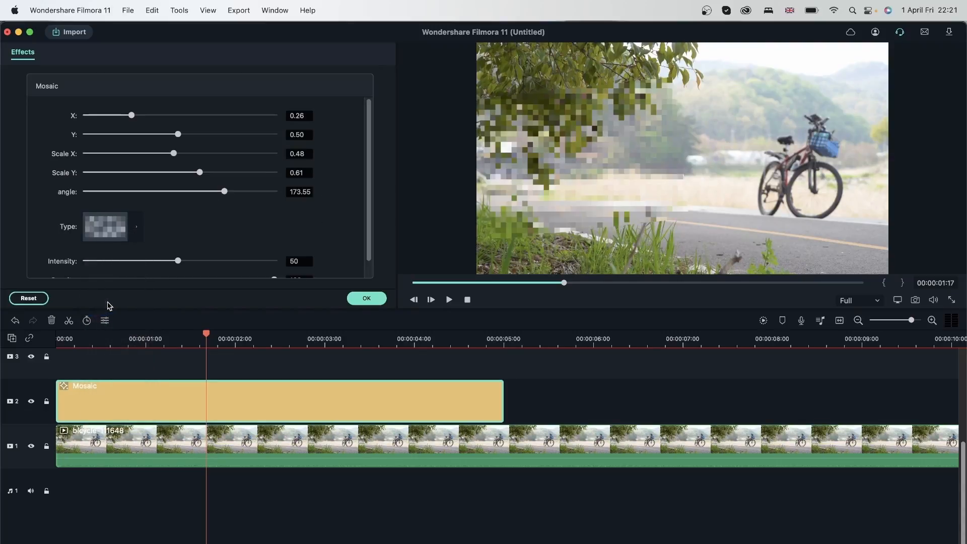
click(114, 229)
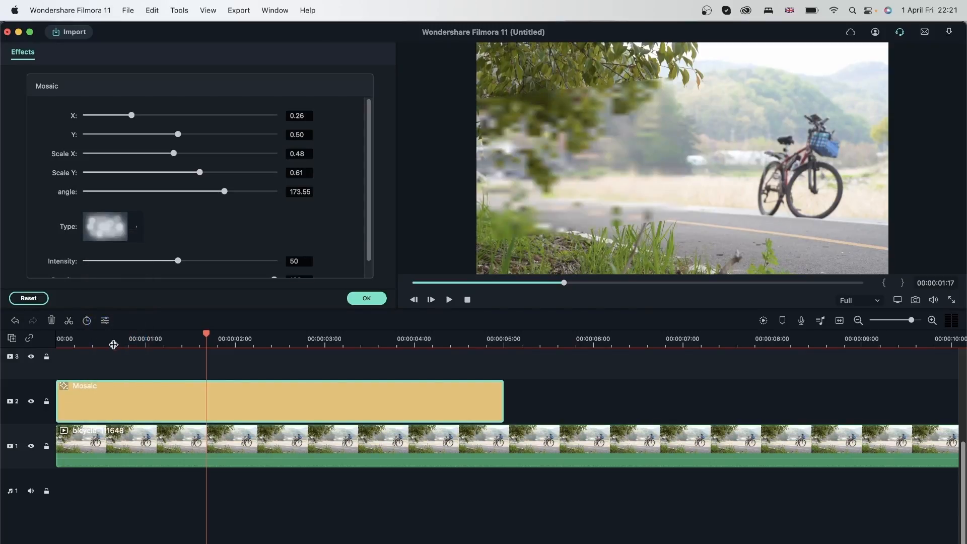
Try the horizontal stripe, vertical stripe and crossed stripe types on the Mosaic effect
click(120, 232)
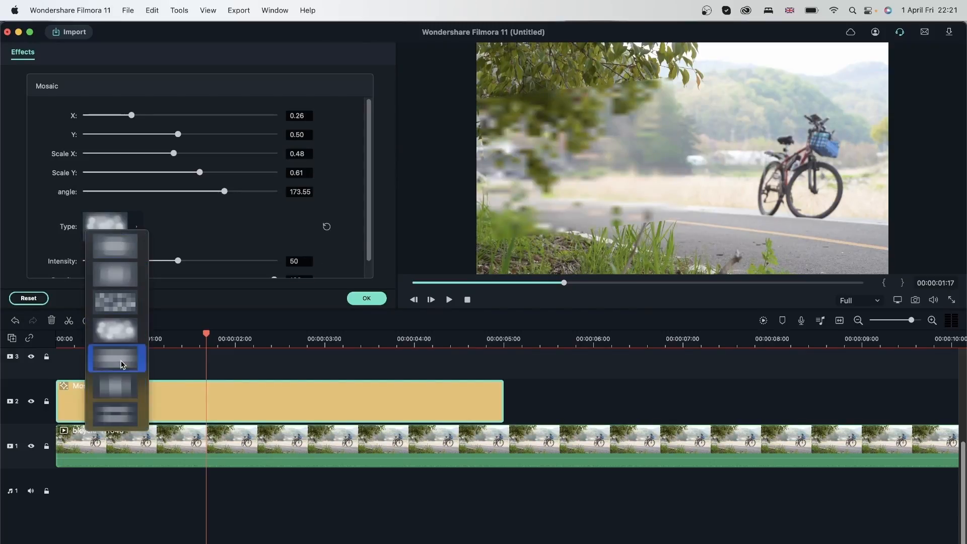
click(120, 363)
click(113, 231)
click(112, 397)
click(113, 230)
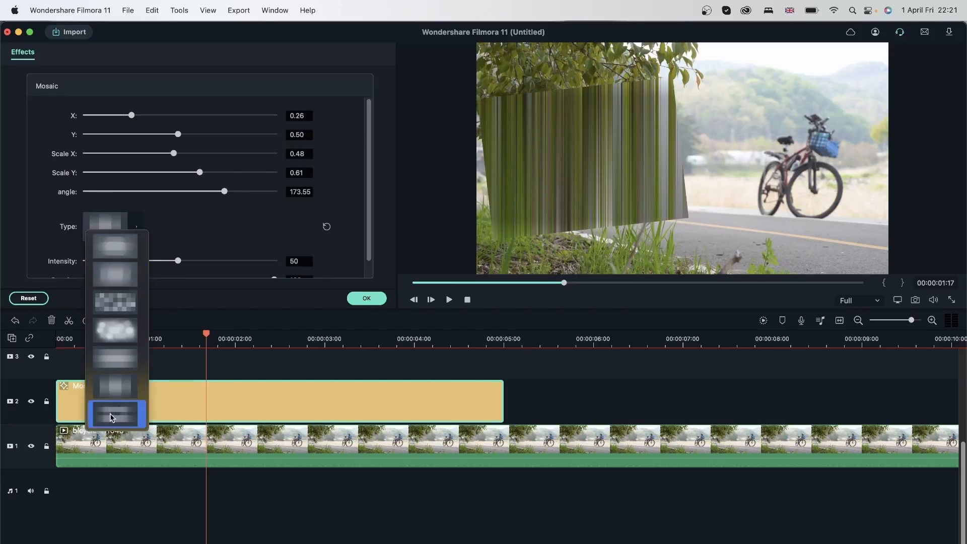
click(109, 415)
Try the square pixel type again and return the Mosaic effect to the first, horizontally blurred type
click(117, 231)
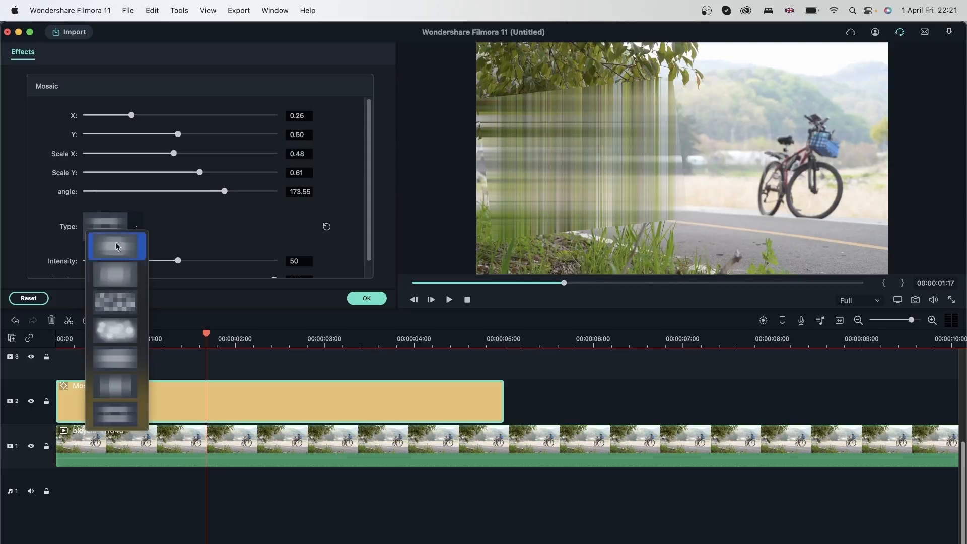
click(125, 303)
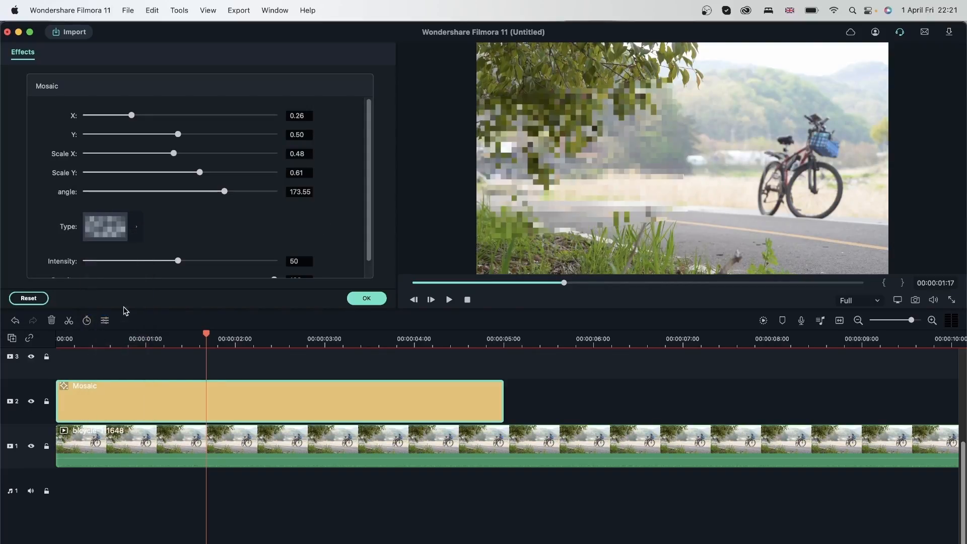
click(114, 223)
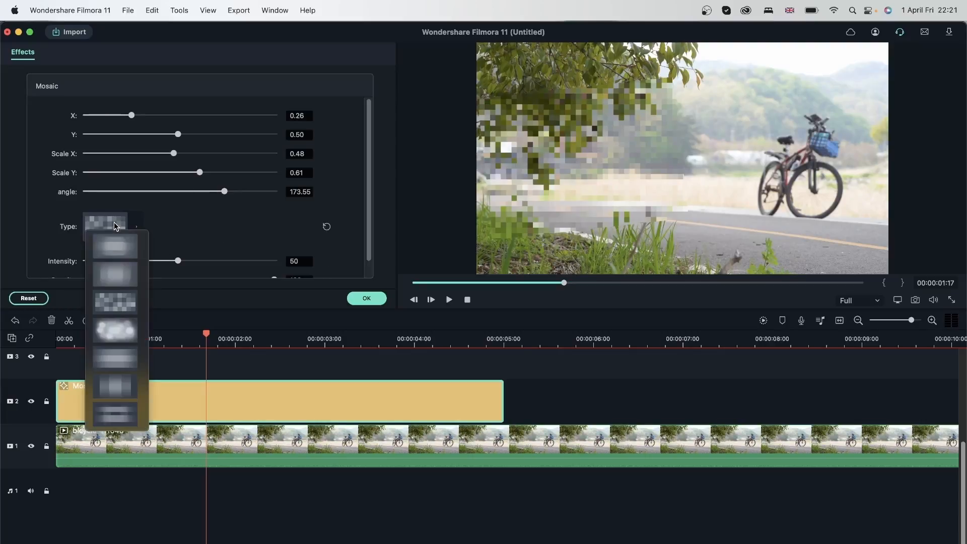
click(113, 246)
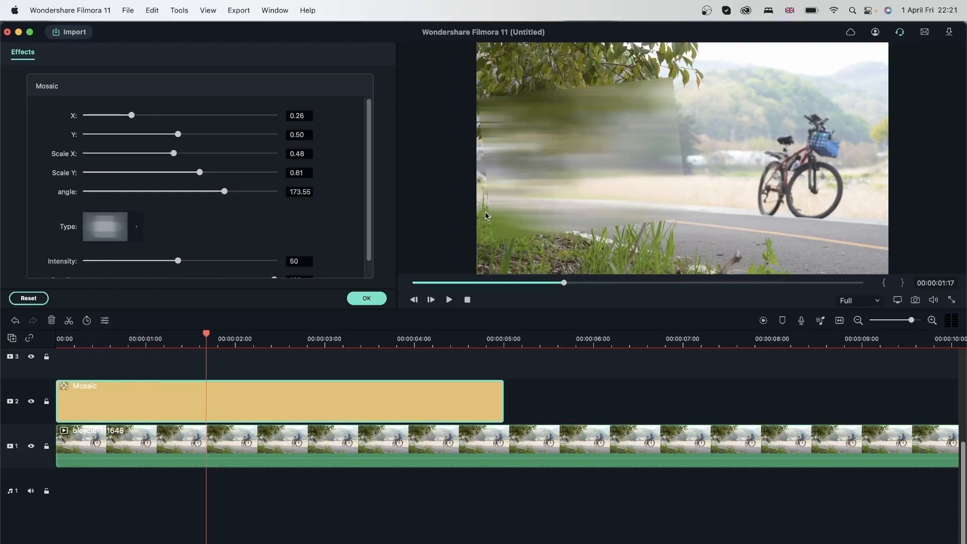
Try an intensity of 100 on the Mosaic effect and reset all its settings to their defaults
scroll(180, 251, down, 1)
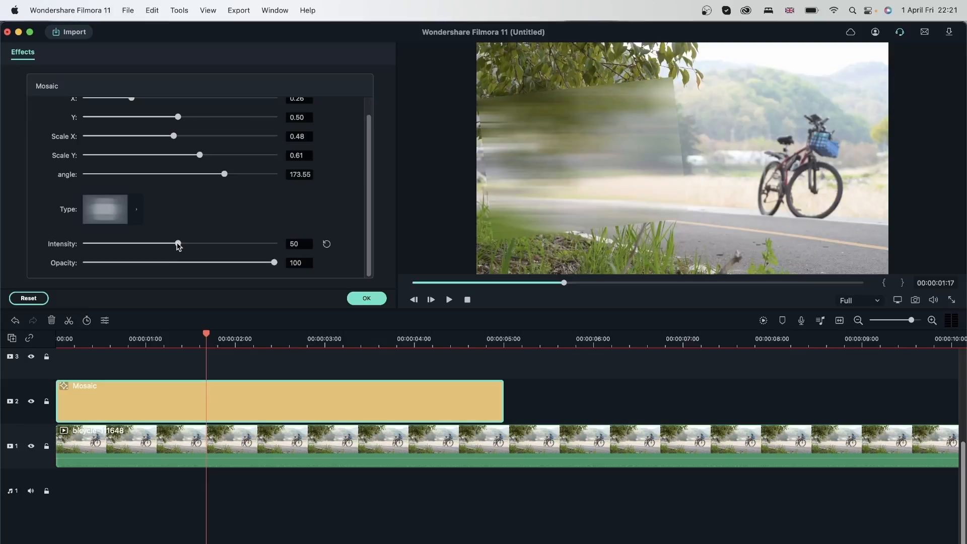
drag(178, 244, 311, 253)
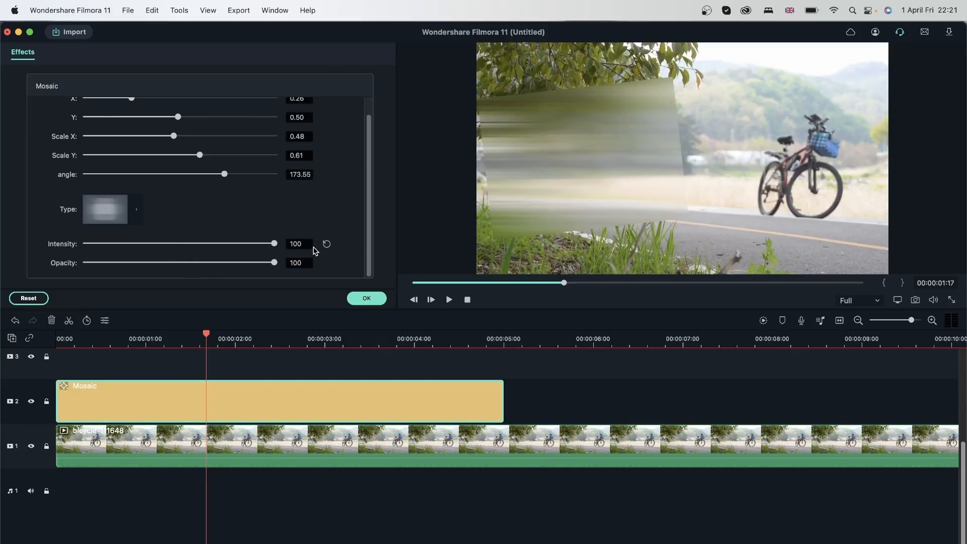
drag(275, 245, 300, 262)
click(28, 299)
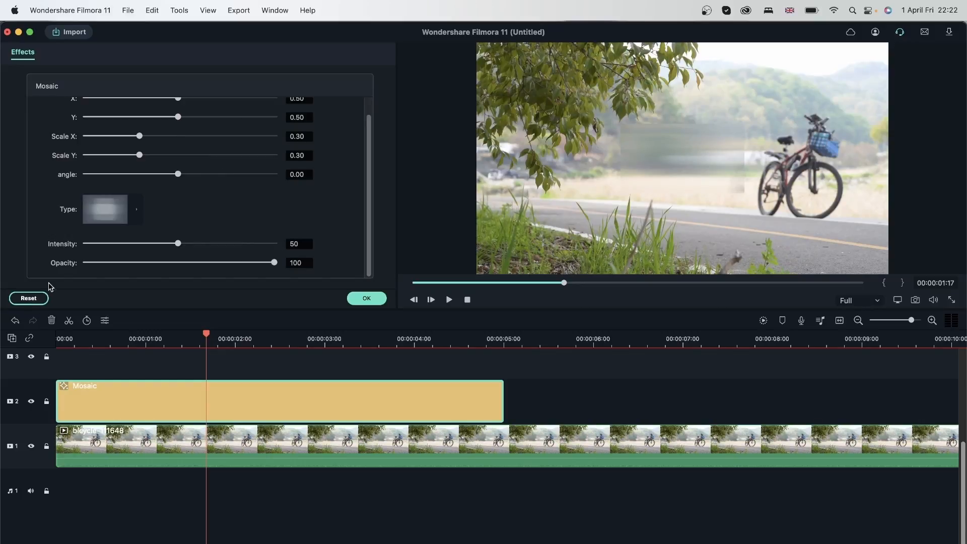
Move the Mosaic over the bicycle with X at 0.79 and heighten it to Scale Y 0.67
scroll(48, 139, up, 2)
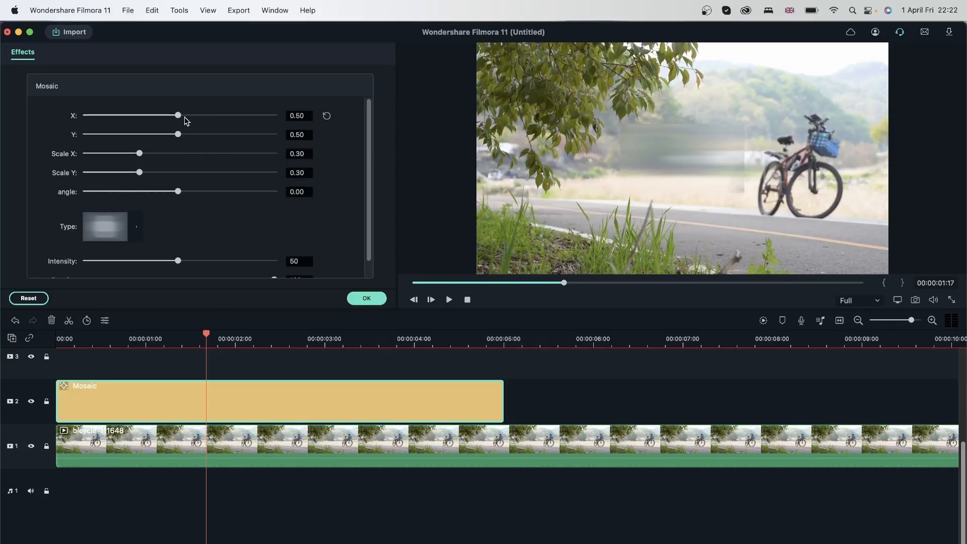
drag(179, 115, 233, 117)
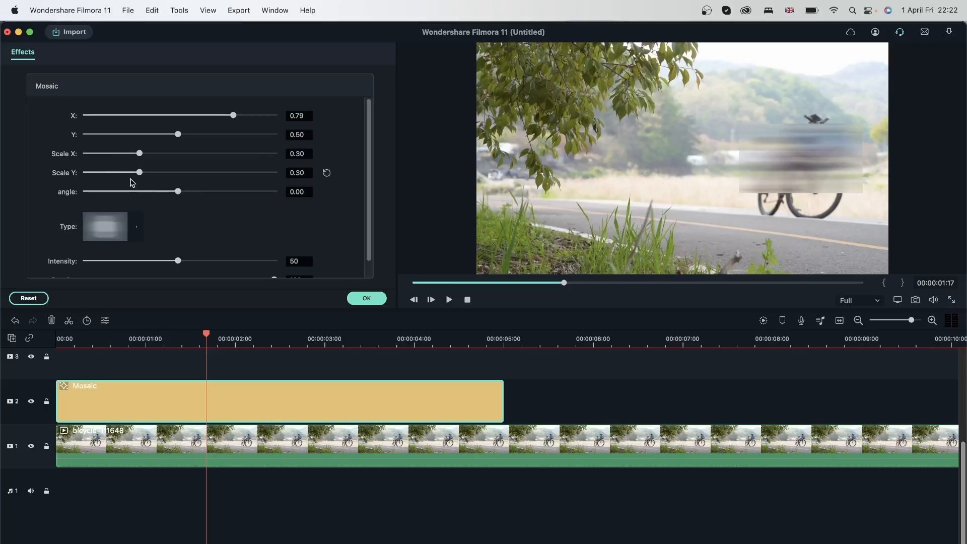
drag(139, 172, 212, 180)
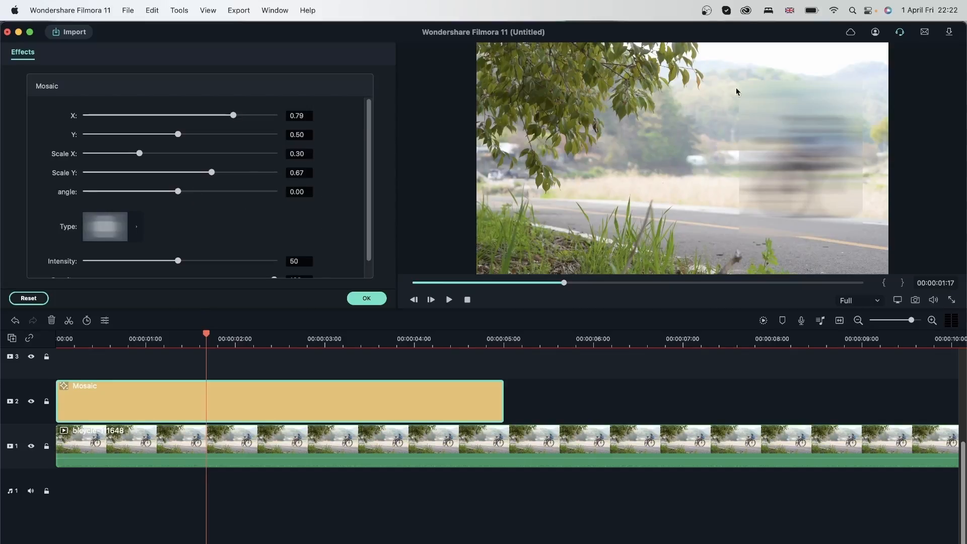
Set the Mosaic's intensity to 77 and change its type to the soft bubble blur
scroll(181, 242, down, 1)
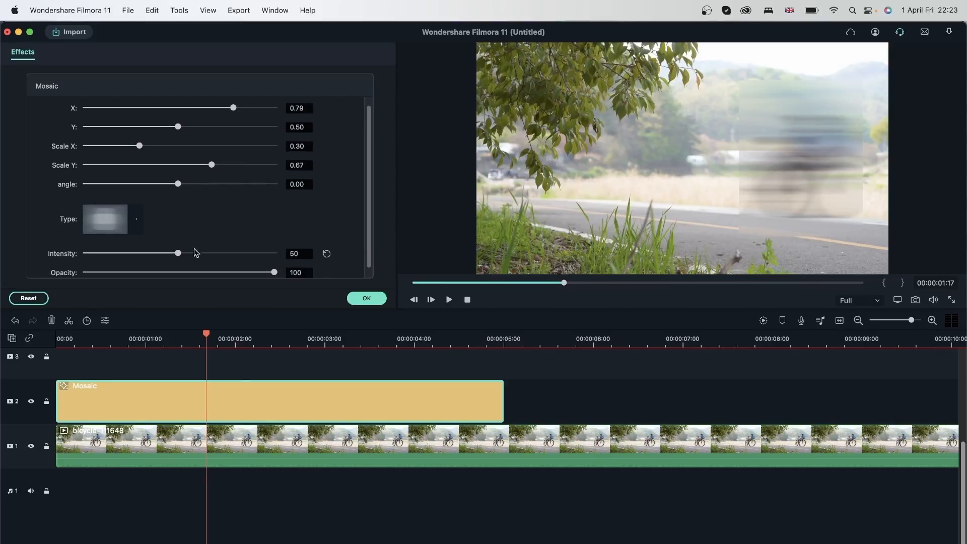
drag(183, 256, 230, 254)
click(130, 218)
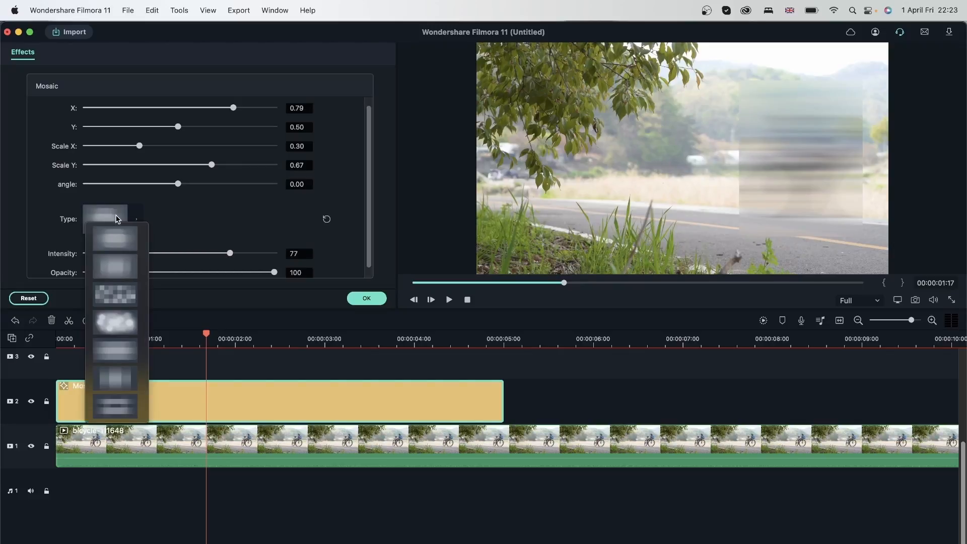
click(124, 328)
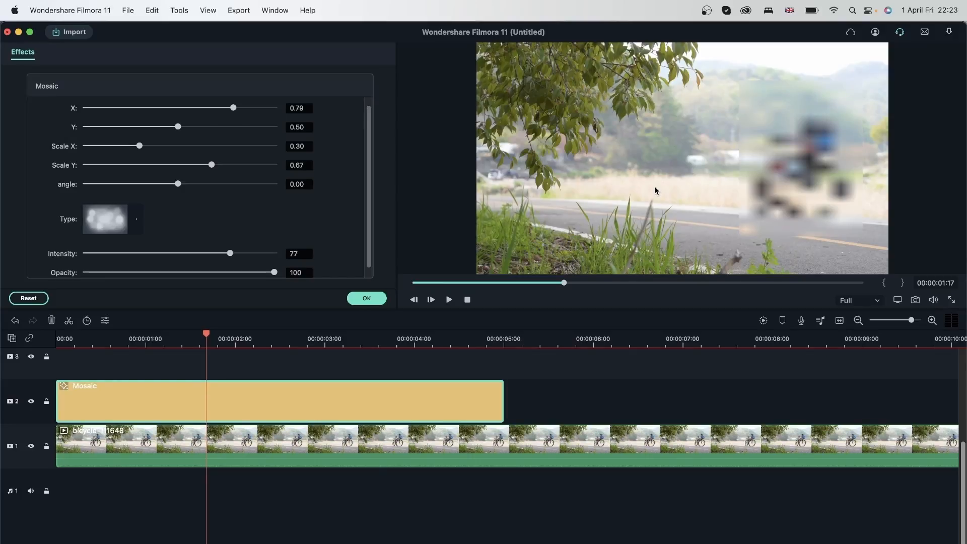
Play the bicycle clip briefly to check the blurred area, and close the clip settings
click(82, 452)
key(space)
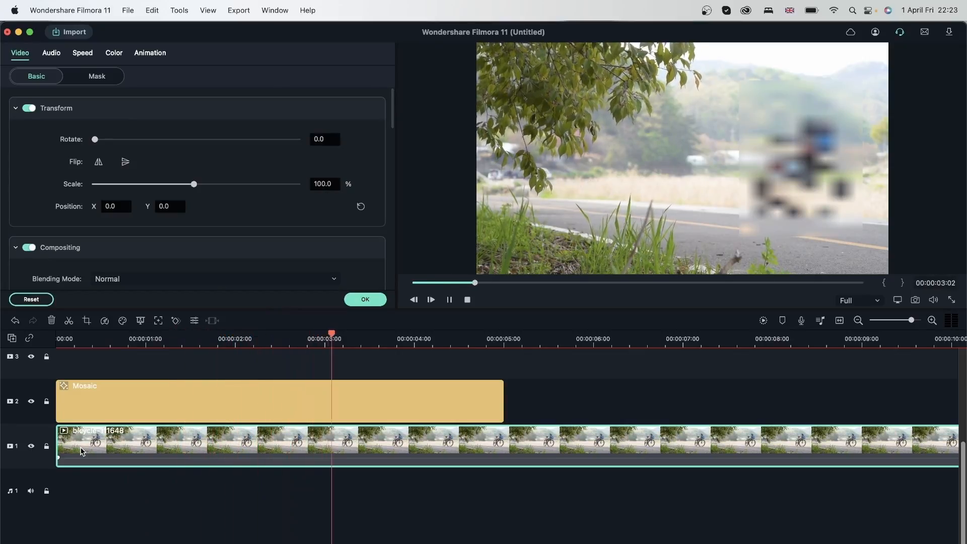
key(space)
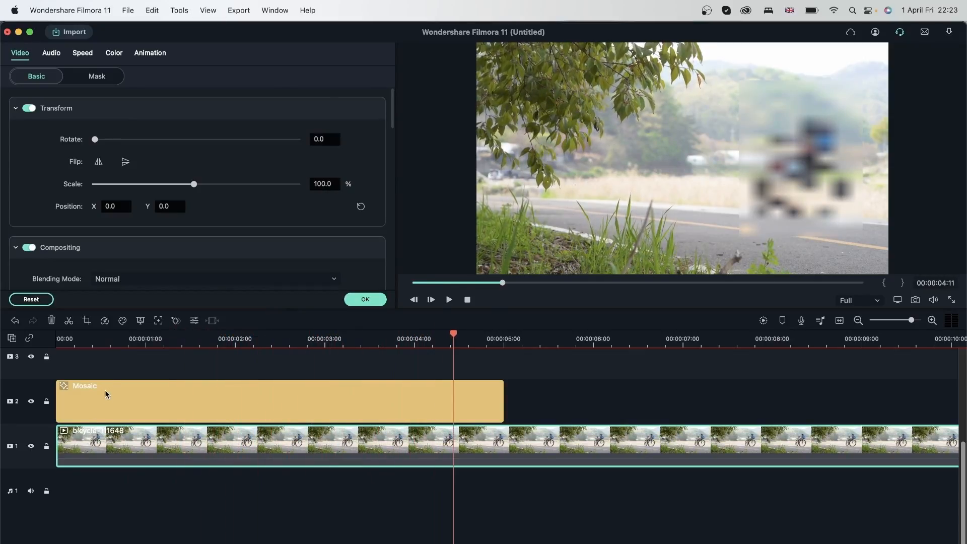
click(365, 300)
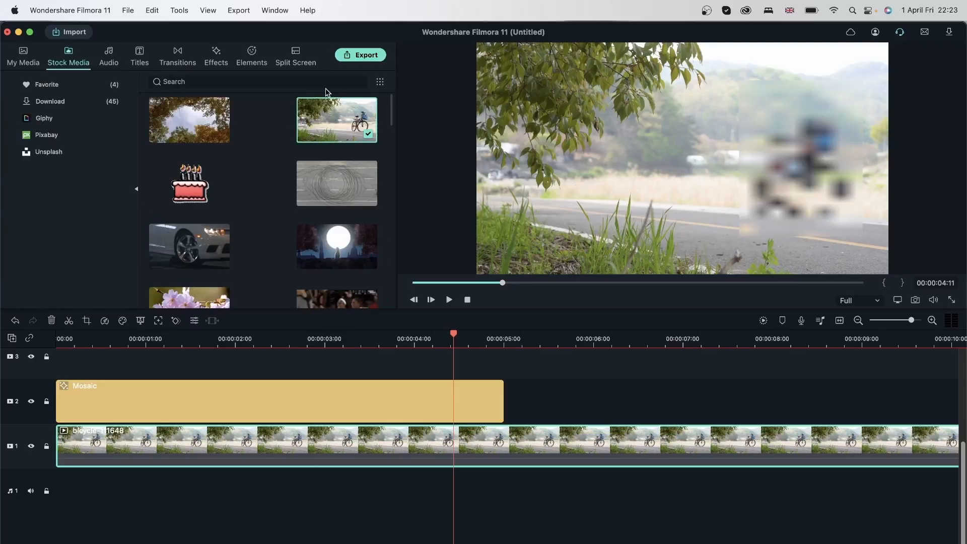
Replace the Mosaic on track 2 with the Face-off utility effect, review its face cover options and accept the defaults
click(208, 57)
scroll(57, 222, down, 2)
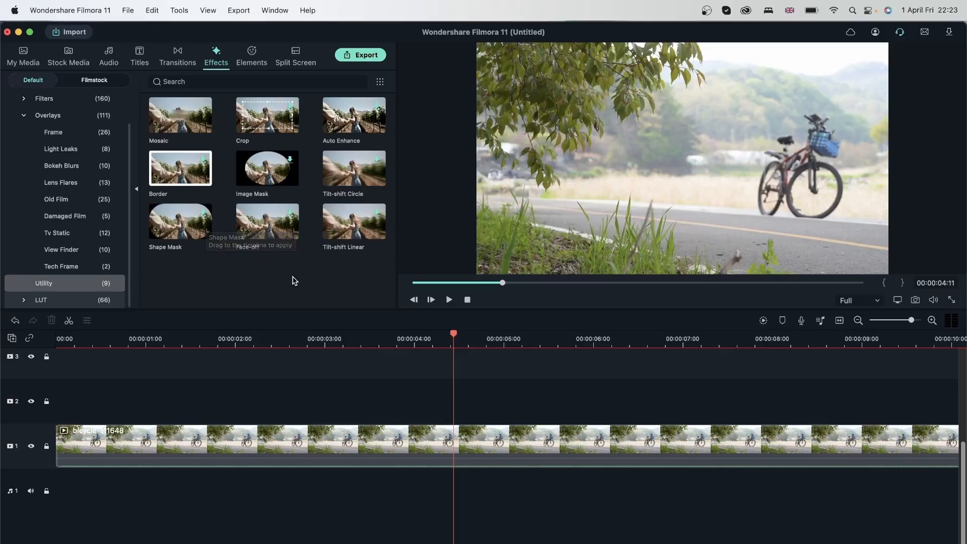
drag(267, 227, 354, 391)
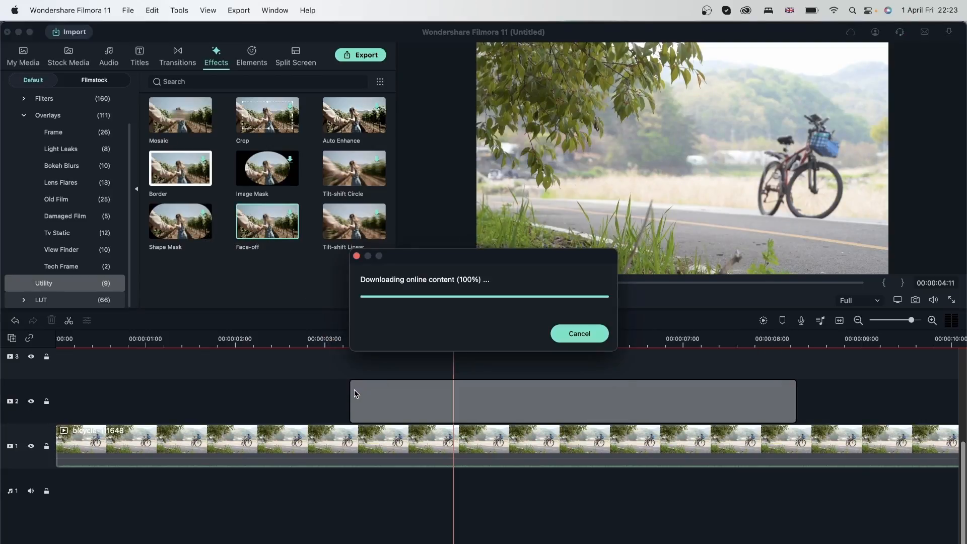
double_click(460, 399)
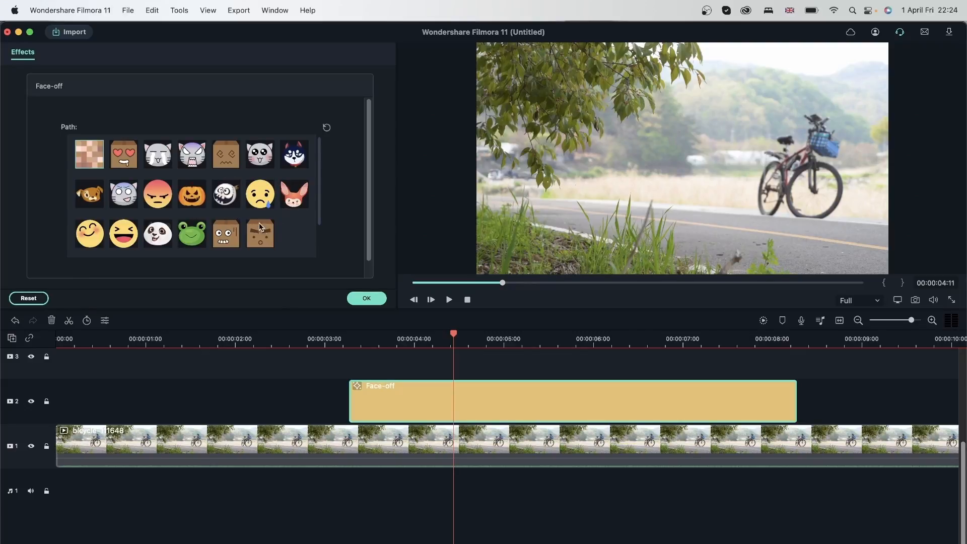
click(371, 299)
Replace the bicycle clip on track 1 with the lesson-106700 video found by searching Pixabay stock media for "person"
click(347, 440)
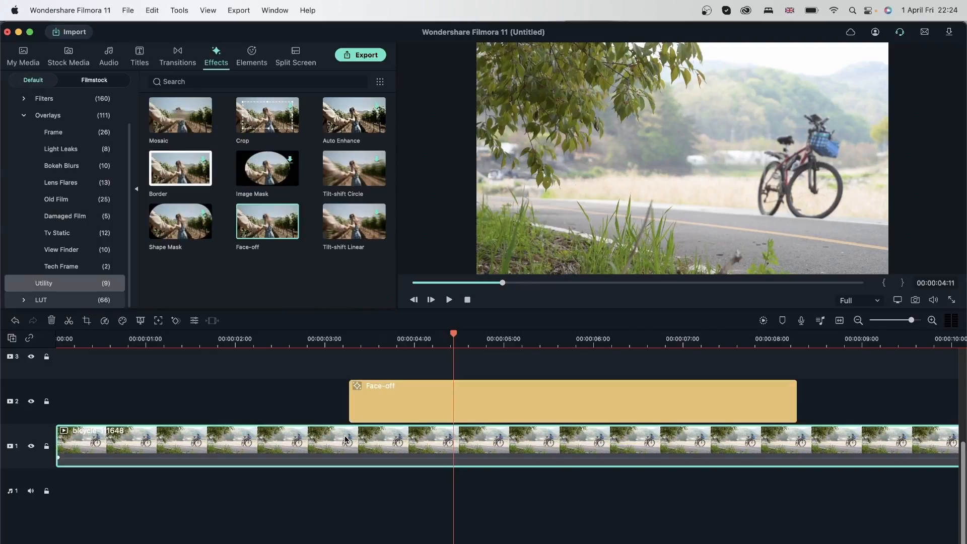
click(50, 321)
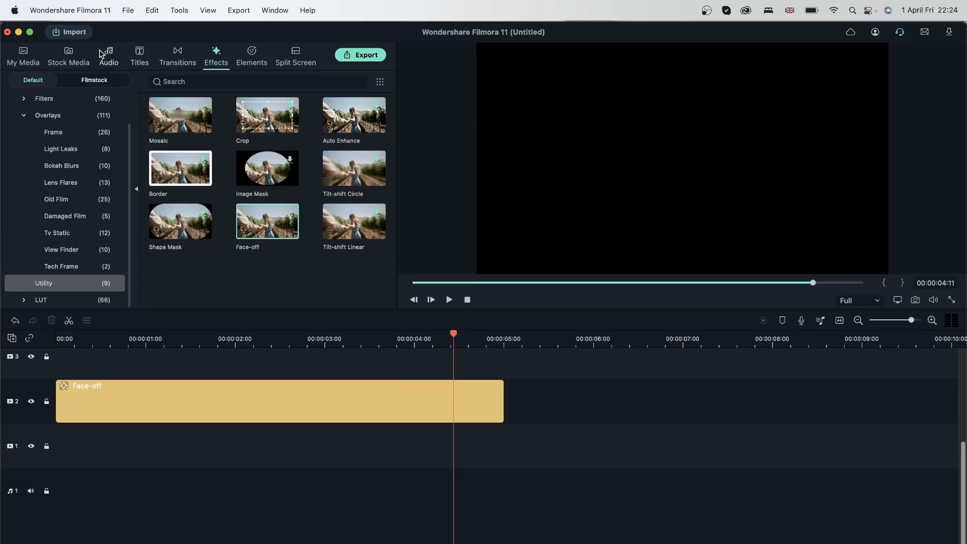
click(75, 55)
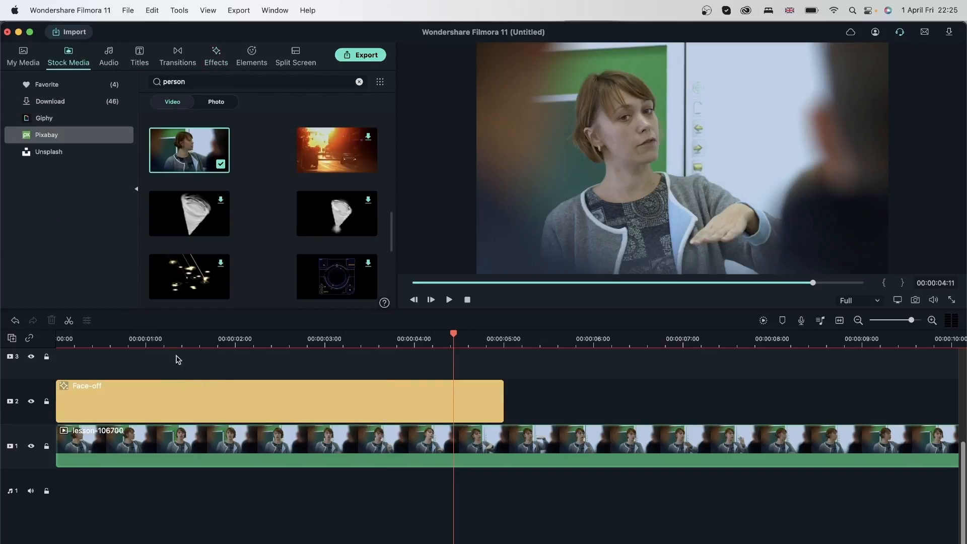
Preview the Face-off effect on the lesson clip in full screen and extend the effect's end to about 9 seconds
click(178, 337)
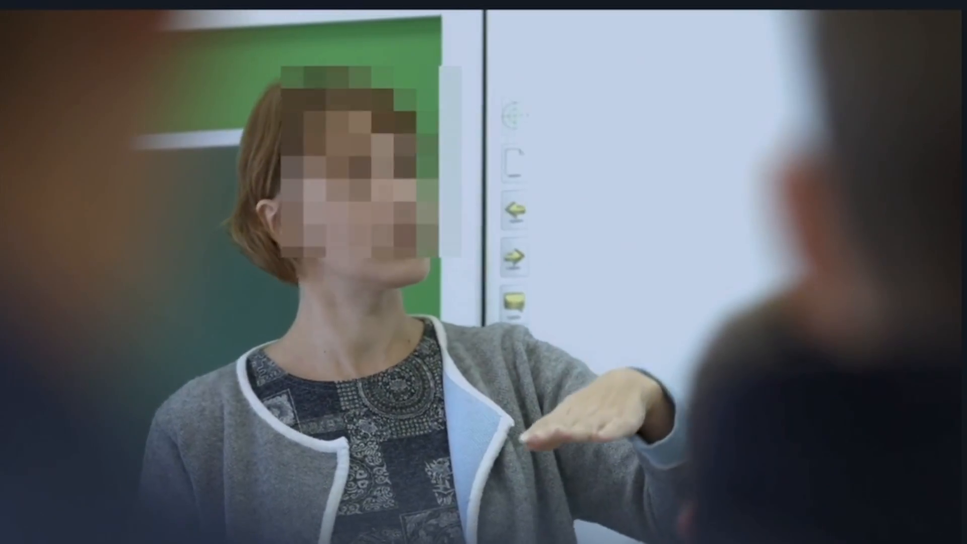
key(Escape)
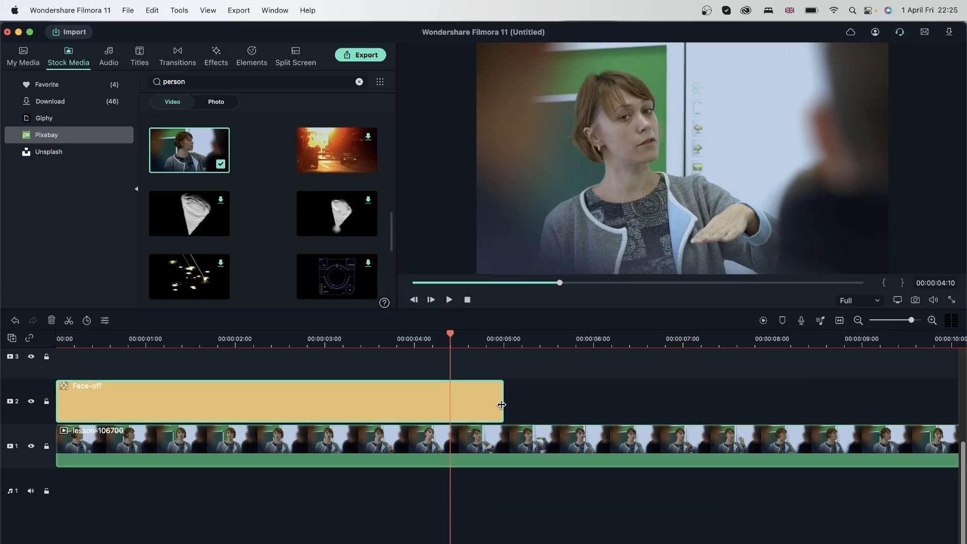
drag(503, 403, 869, 399)
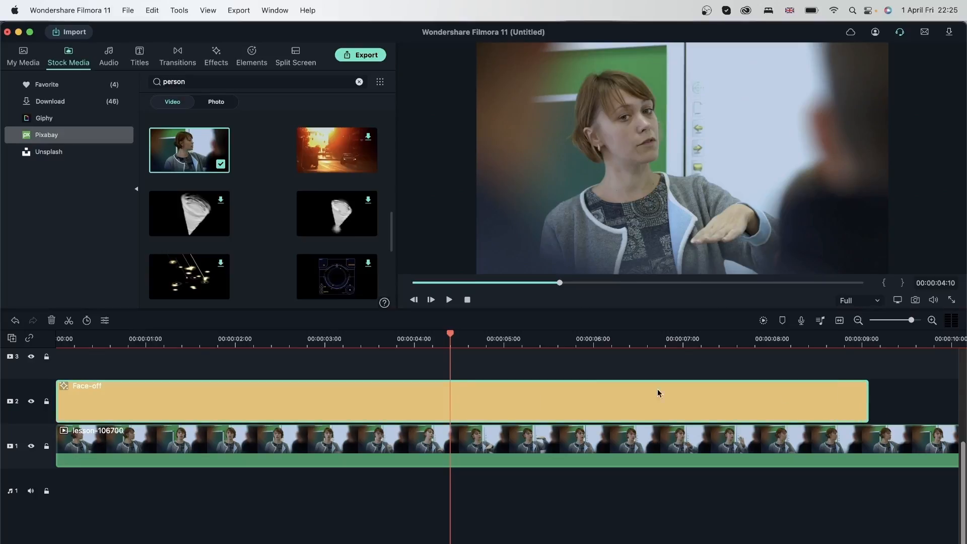
Preview the Face-off mosaic on the lesson clip and try the heart-eyed box and crying cat face covers
click(282, 336)
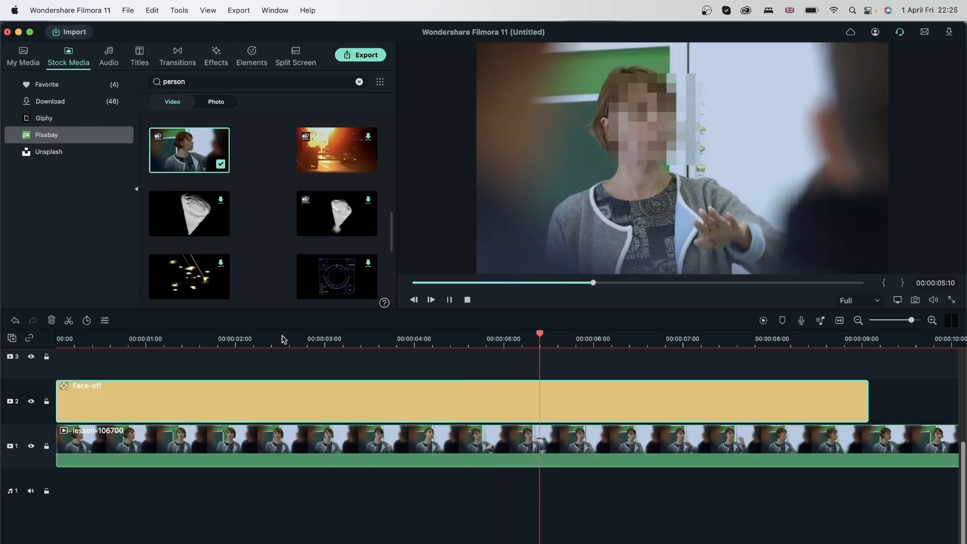
key(space)
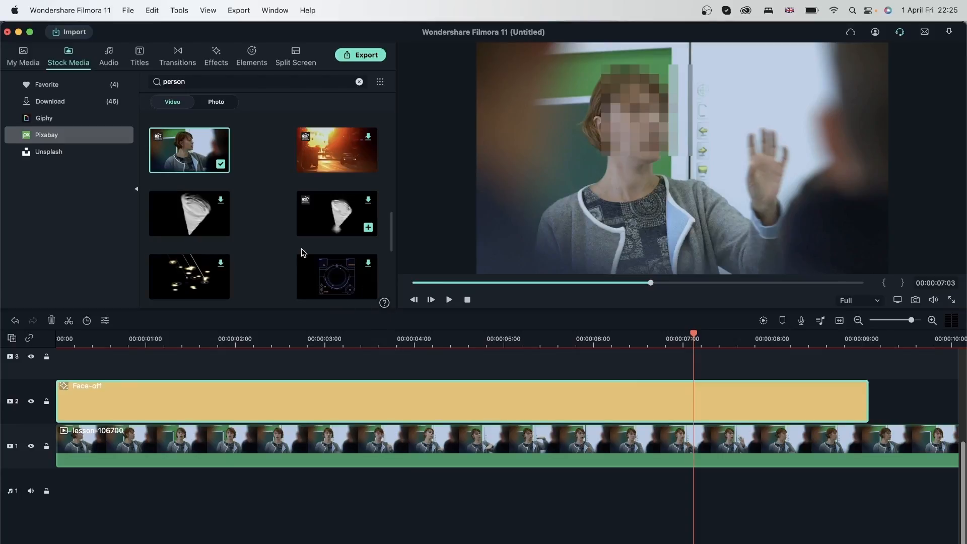
scroll(303, 252, down, 4)
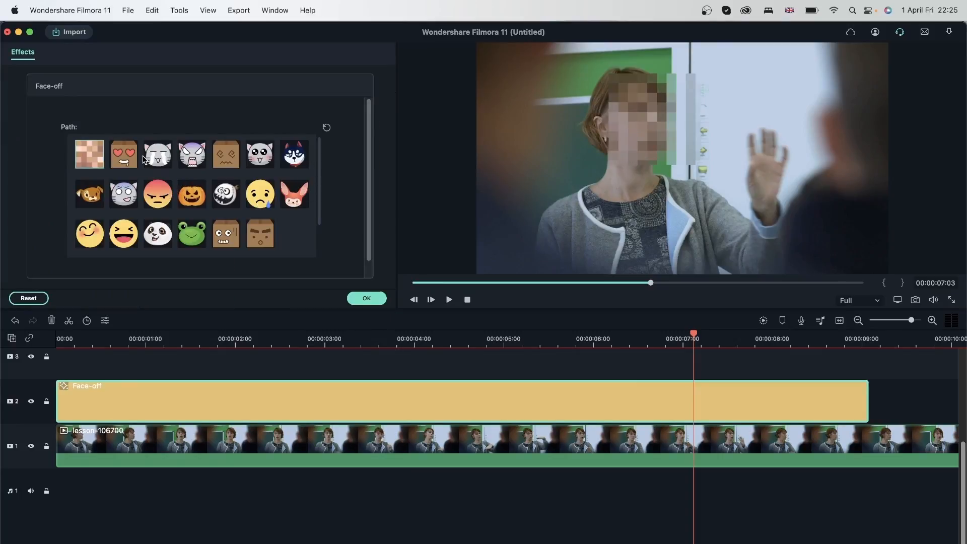
click(128, 156)
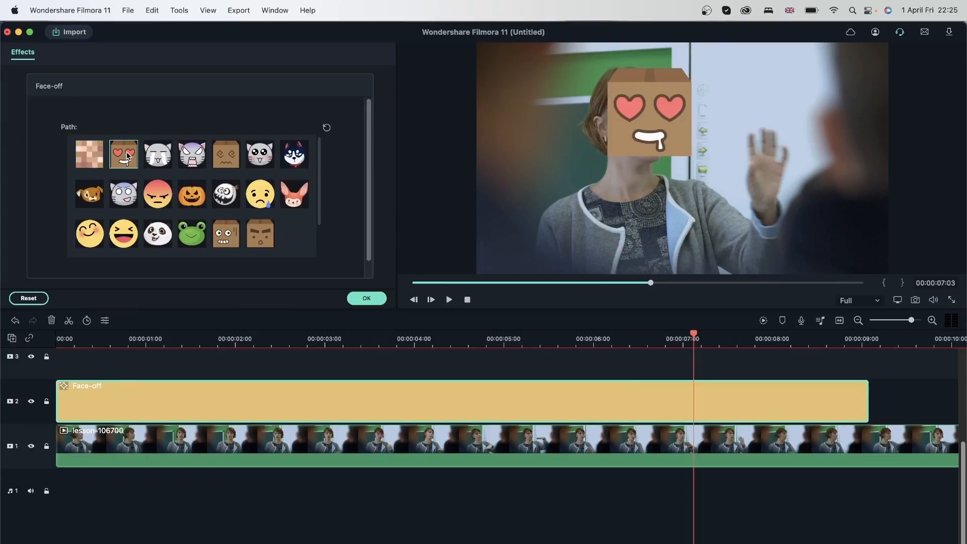
click(159, 162)
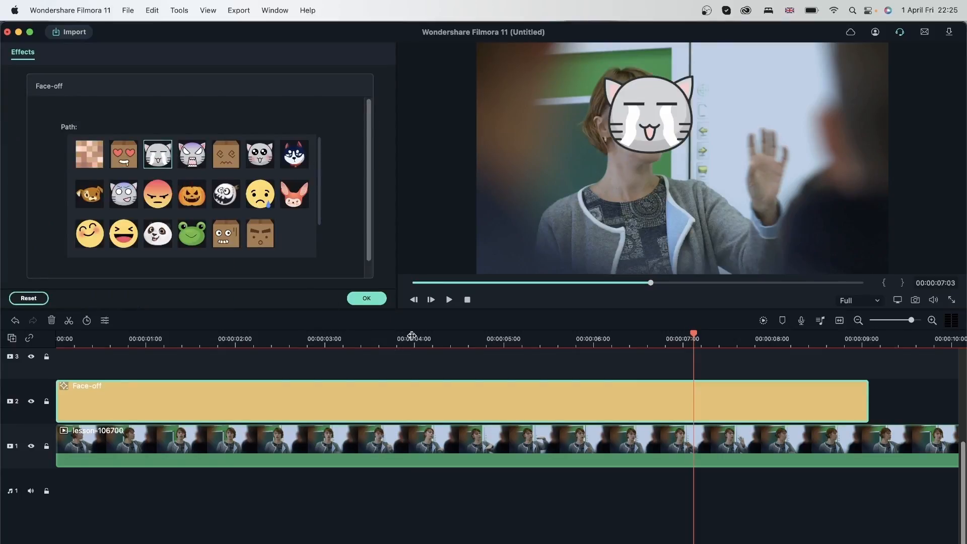
At about 3 seconds, try the fox and sad emoji covers, apply the wide-eyed cardboard box cover, and play the result
click(332, 340)
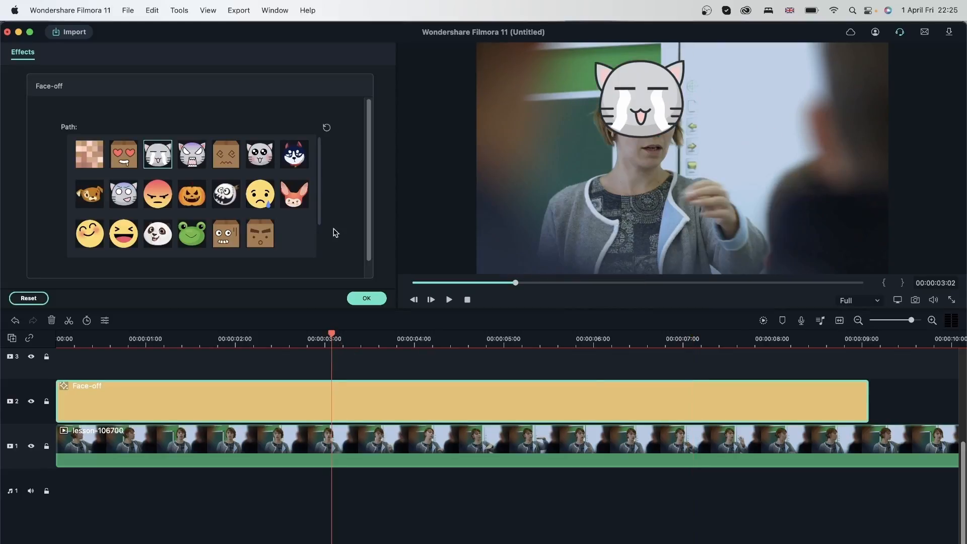
click(296, 195)
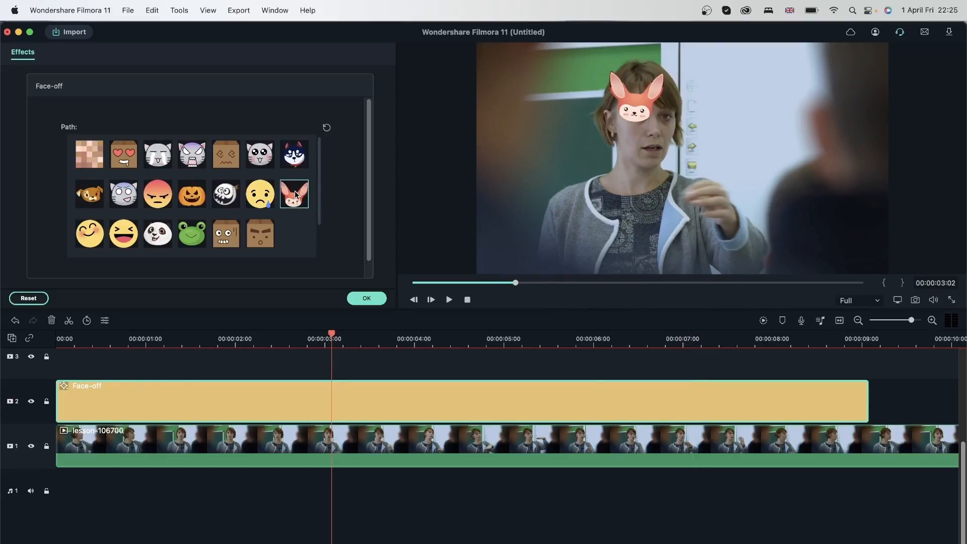
click(262, 195)
click(226, 234)
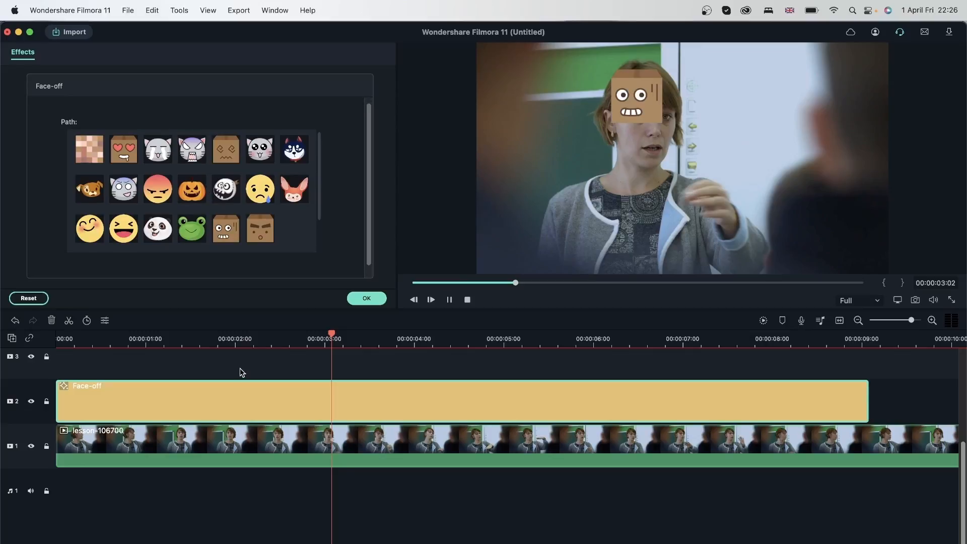
key(space)
key(space)
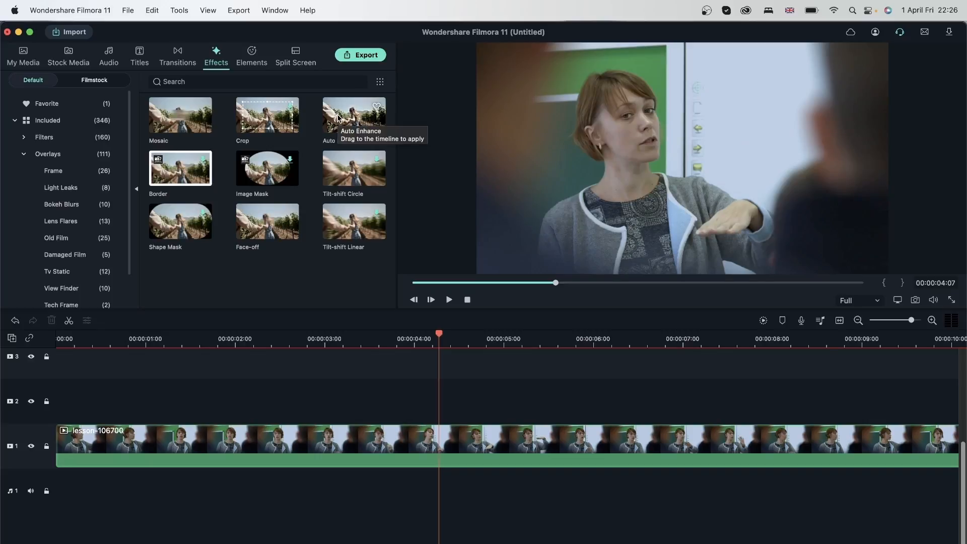
Place the Auto Enhance effect on track 2 at 3 seconds and toggle the track's visibility to compare the picture with and without it
drag(337, 117, 326, 389)
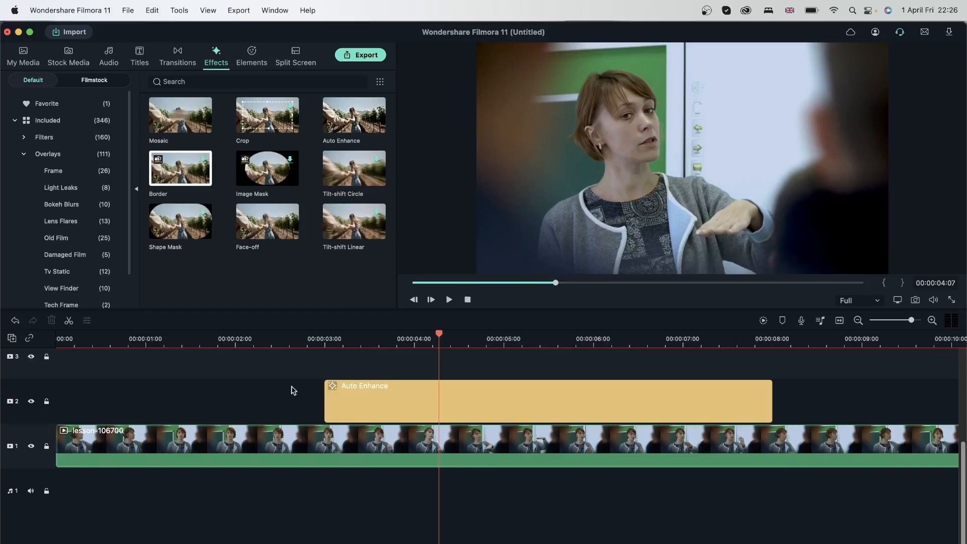
click(31, 402)
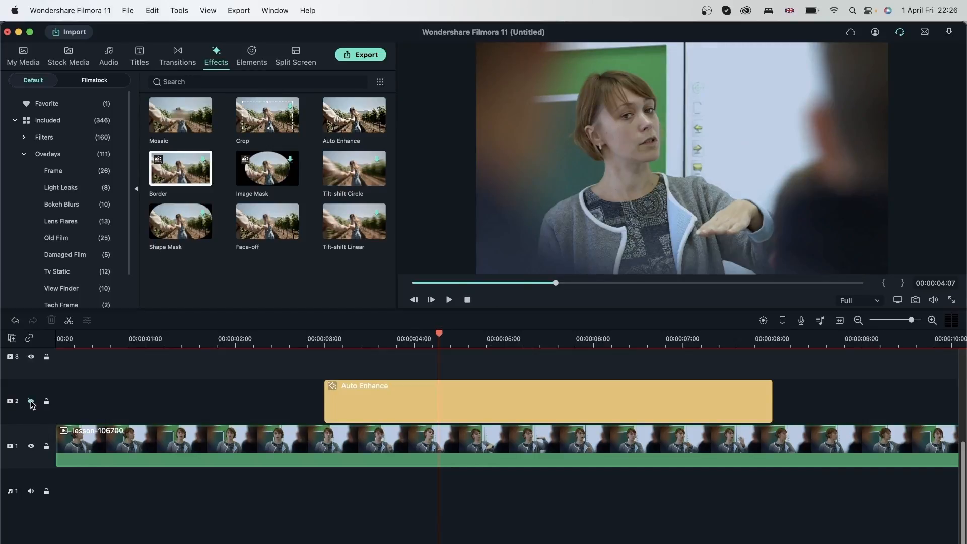
click(30, 403)
click(30, 402)
click(31, 403)
key(space)
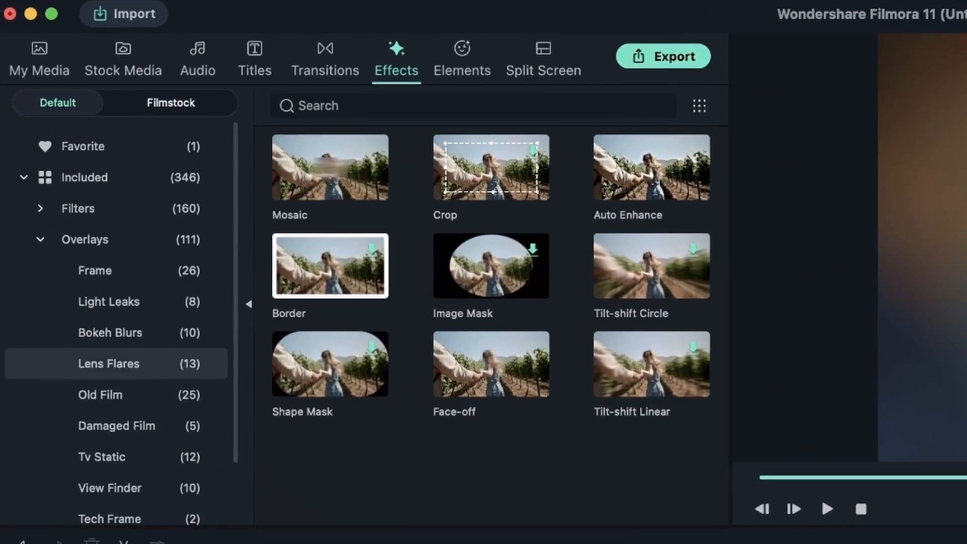
Browse the Filmstock effects in the Favorite, Downloaded, Recommended and What's New categories
click(149, 103)
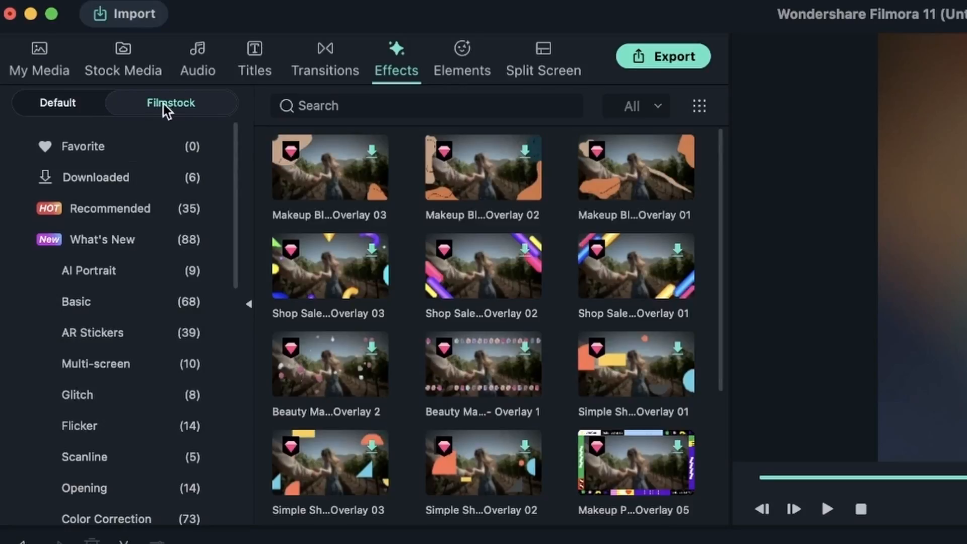
click(96, 149)
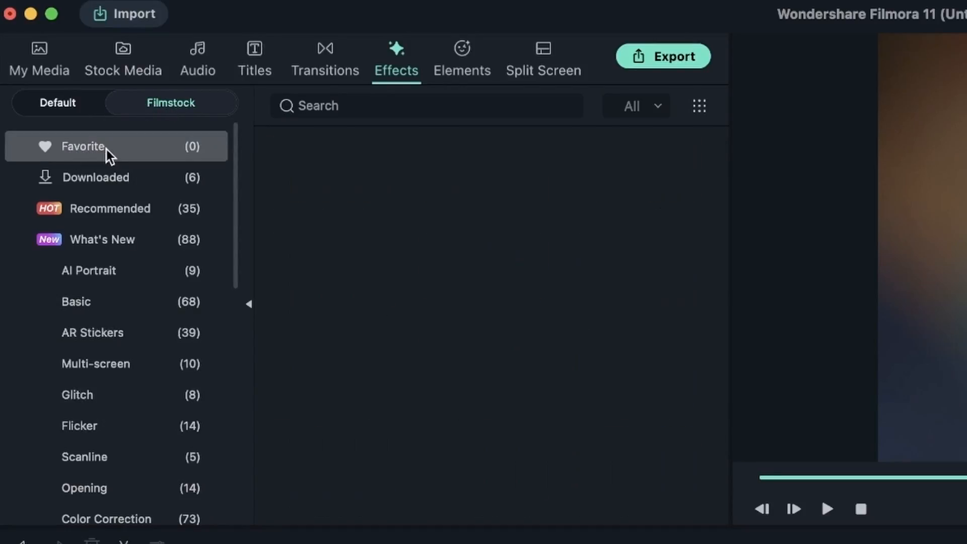
click(101, 178)
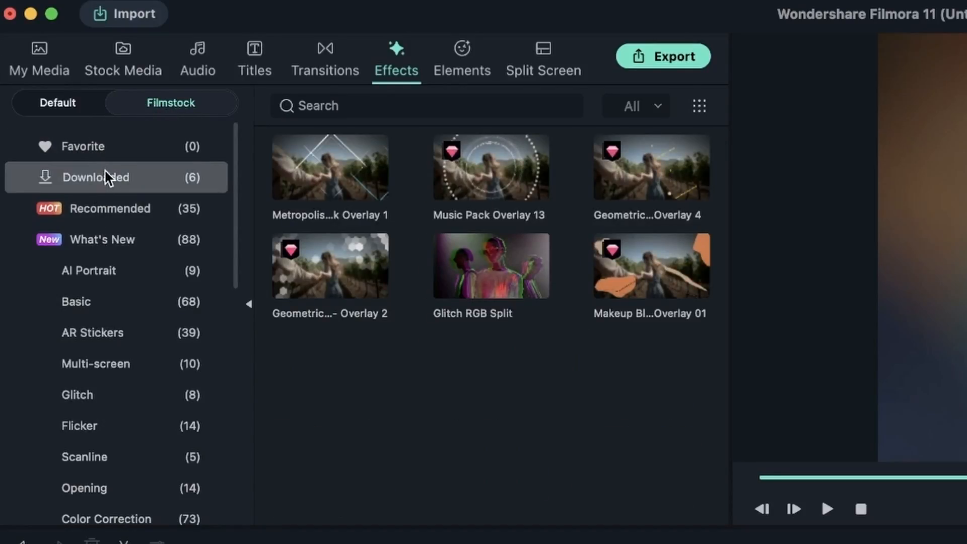
click(122, 152)
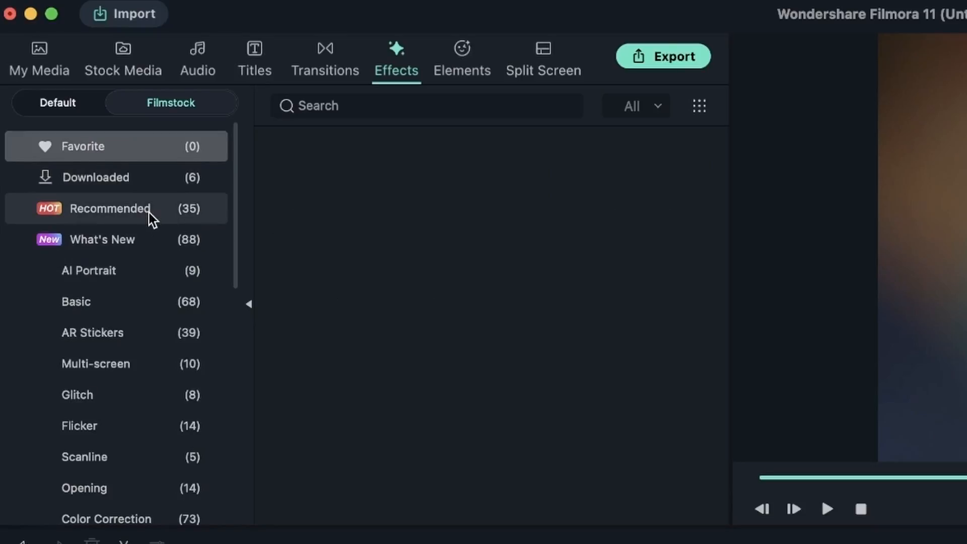
click(104, 216)
click(136, 251)
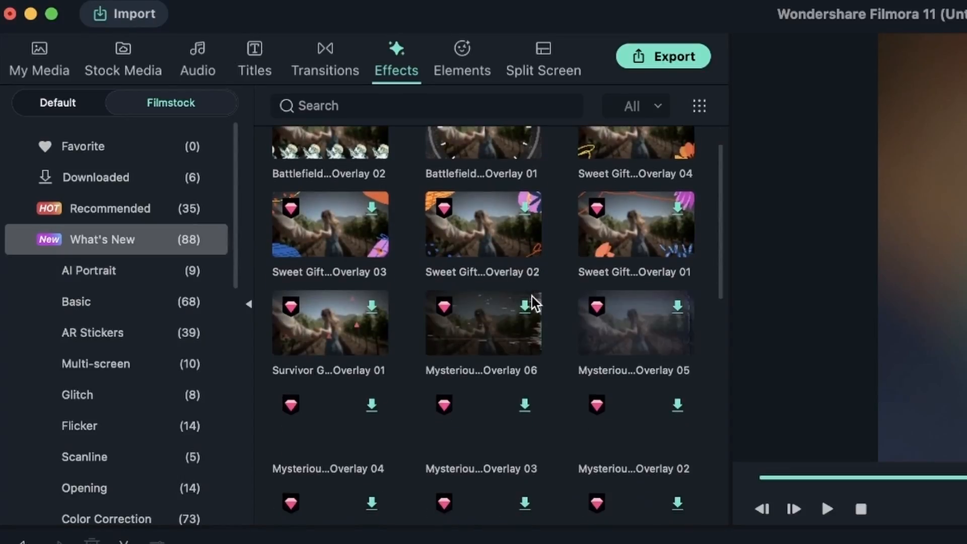
Download Sweet Gifts Pack Overlay 01, place it on track 2 at about 3 seconds, and preview it over the lesson clip
click(683, 254)
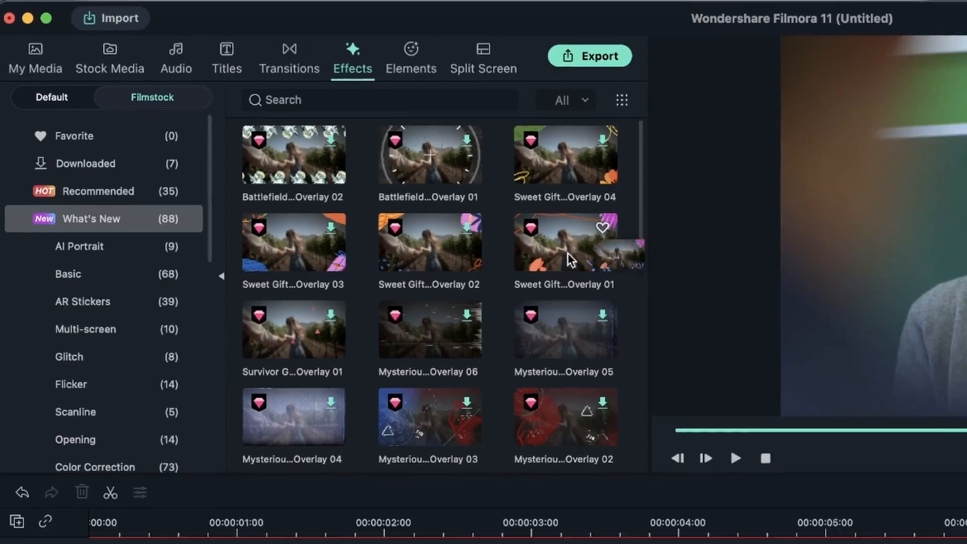
drag(571, 260, 550, 543)
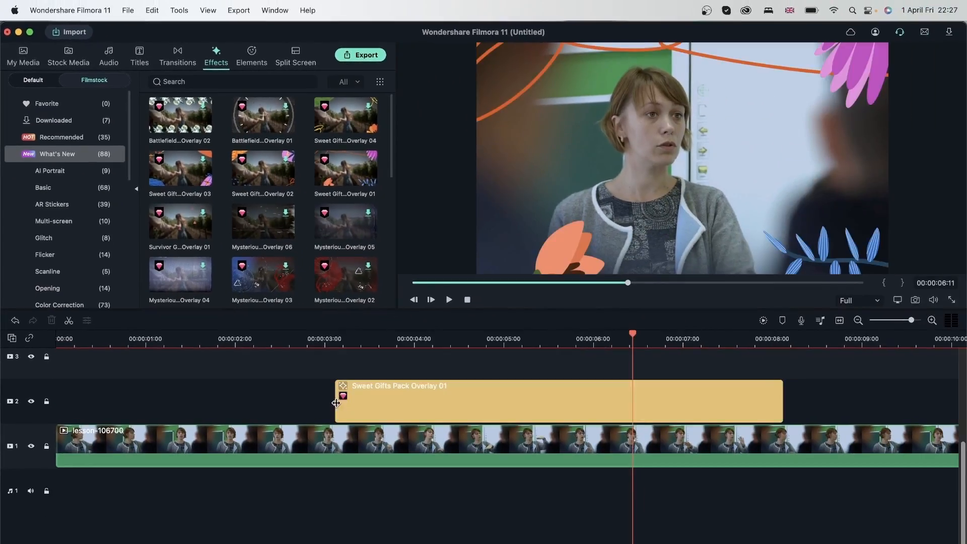
click(313, 336)
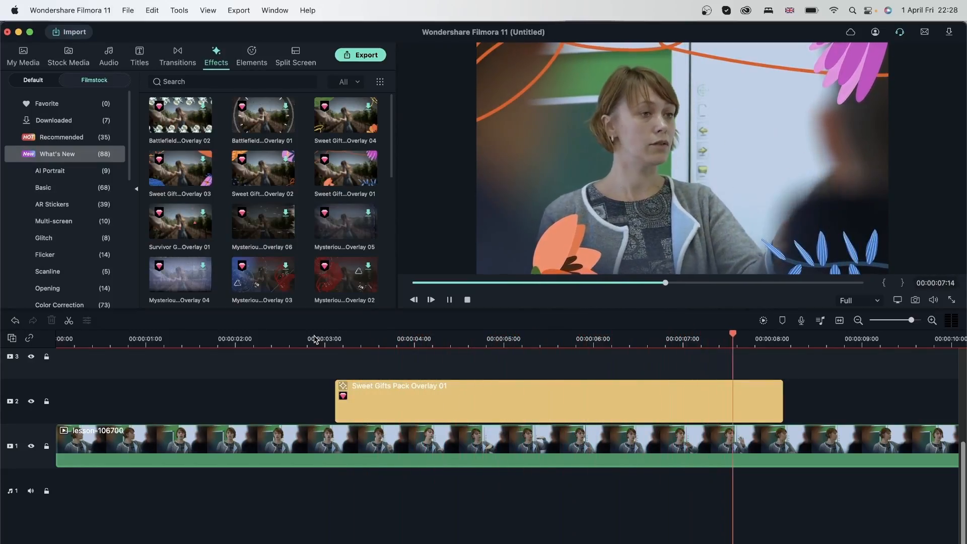
key(space)
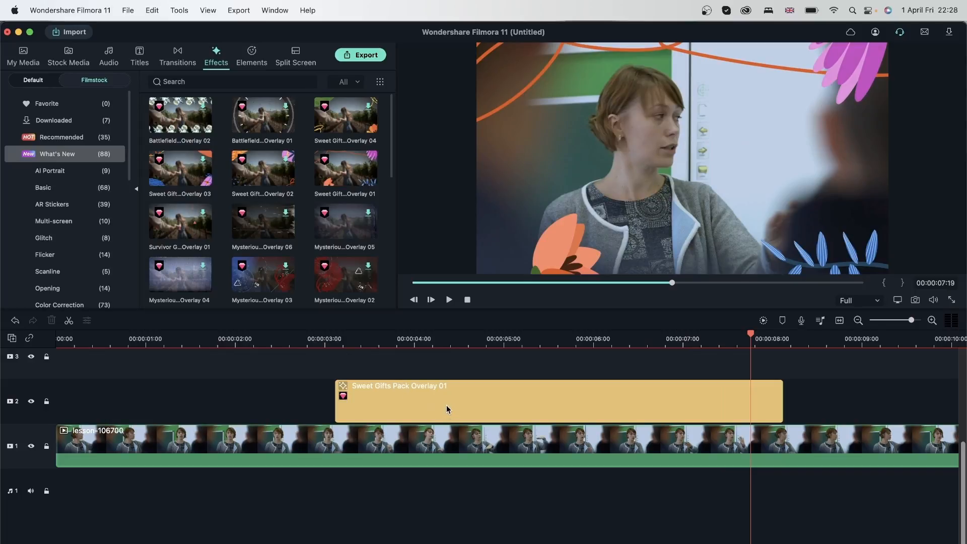
Delete the Sweet Gifts Pack overlay from track 2
click(446, 410)
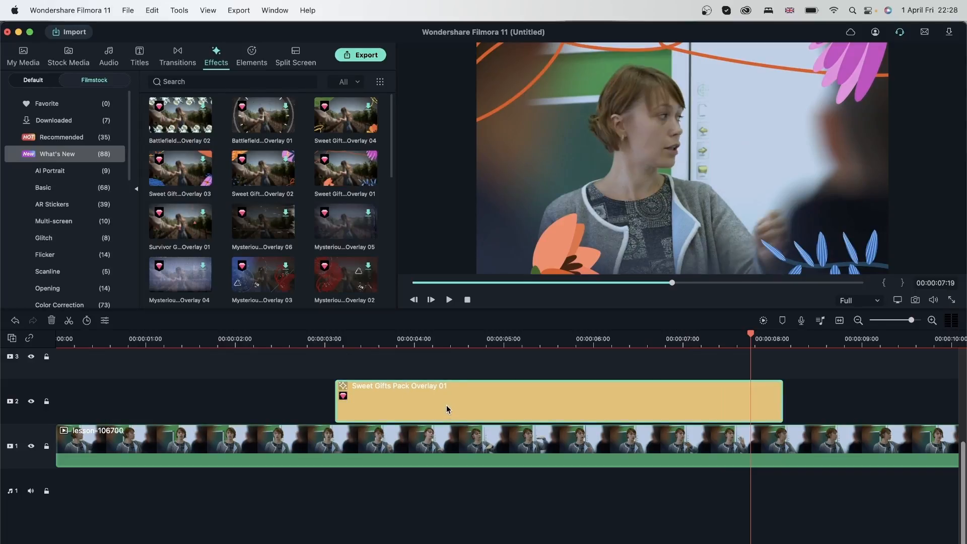
click(52, 321)
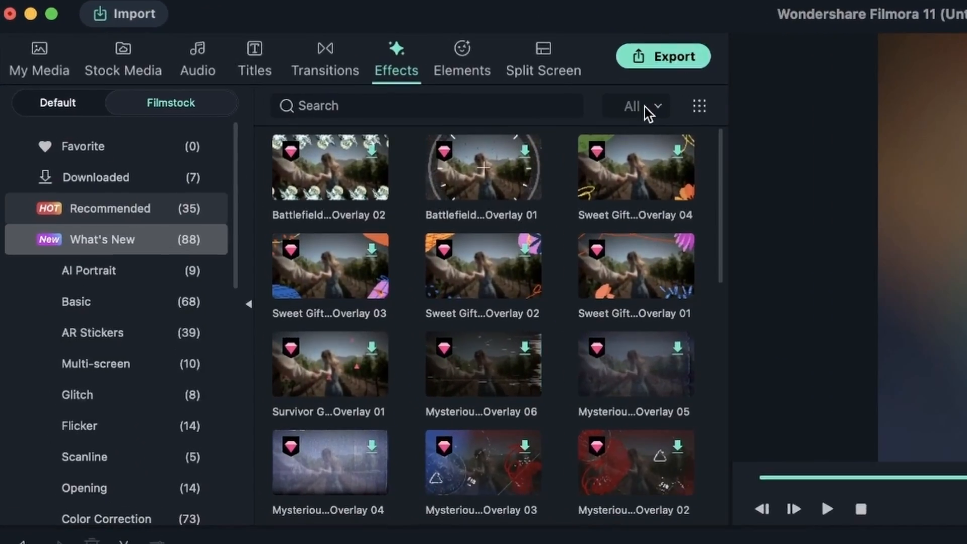
Filter the Filmstock effects to Free and view the free overlays in the Recommended category
click(349, 82)
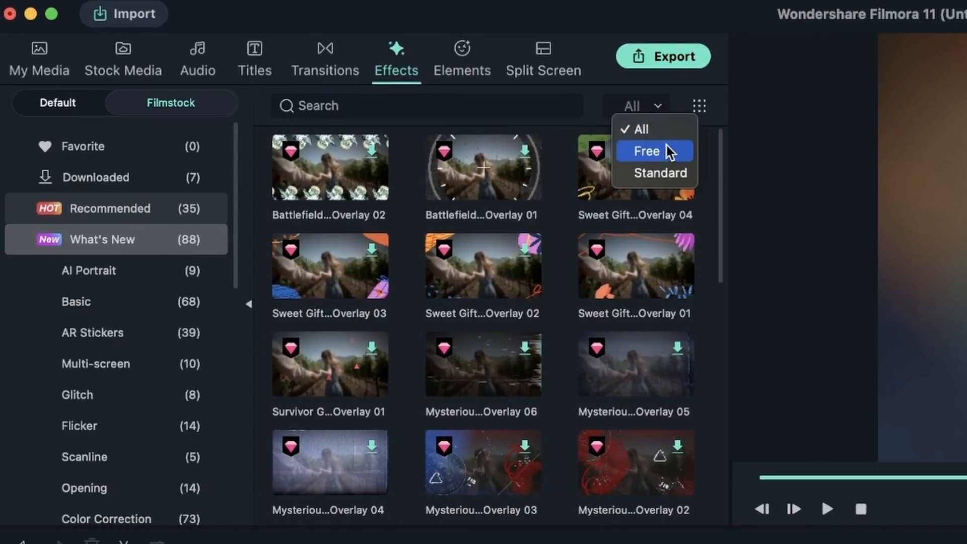
click(653, 155)
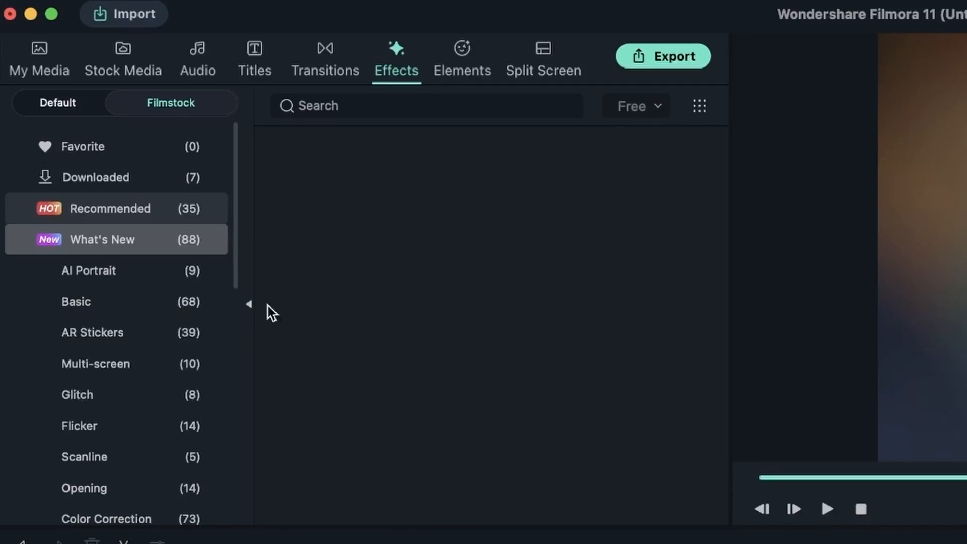
click(144, 210)
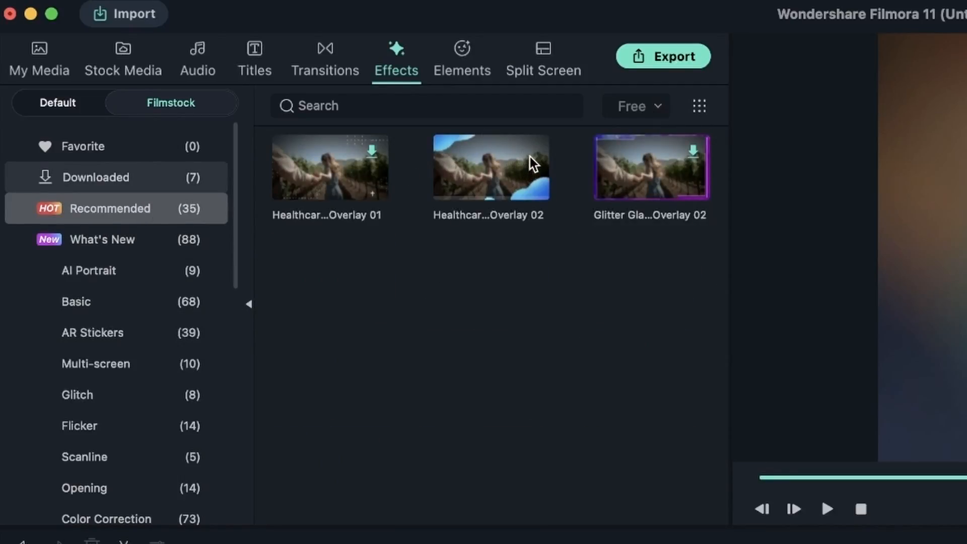
Browse the Filmstock effects in the Product Display, Wedding & Love, Cinematic and Festivals & Events categories
click(143, 355)
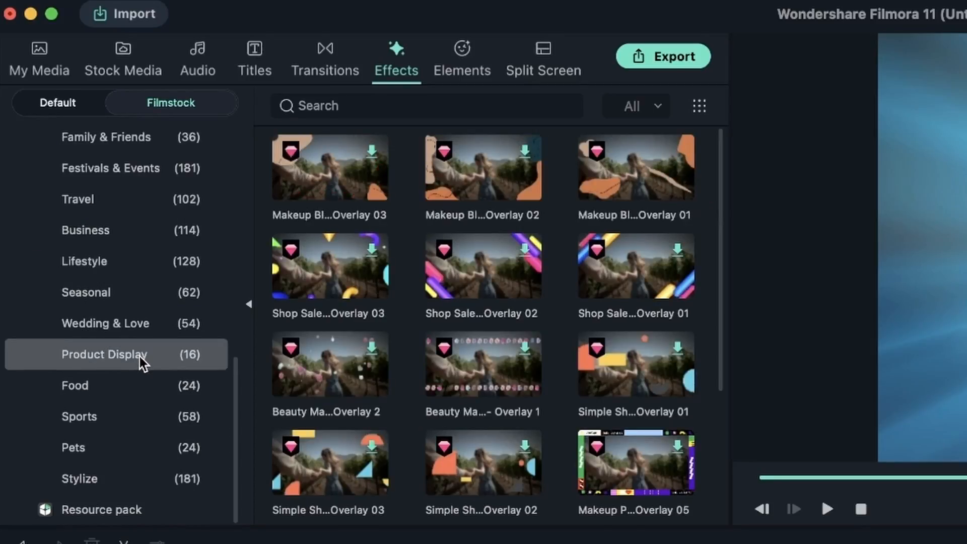
click(144, 327)
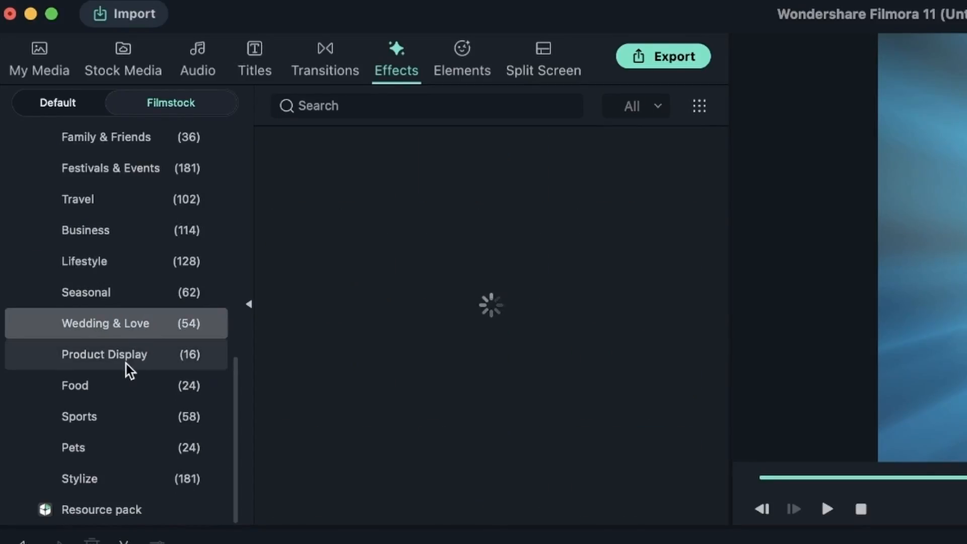
scroll(137, 285, up, 3)
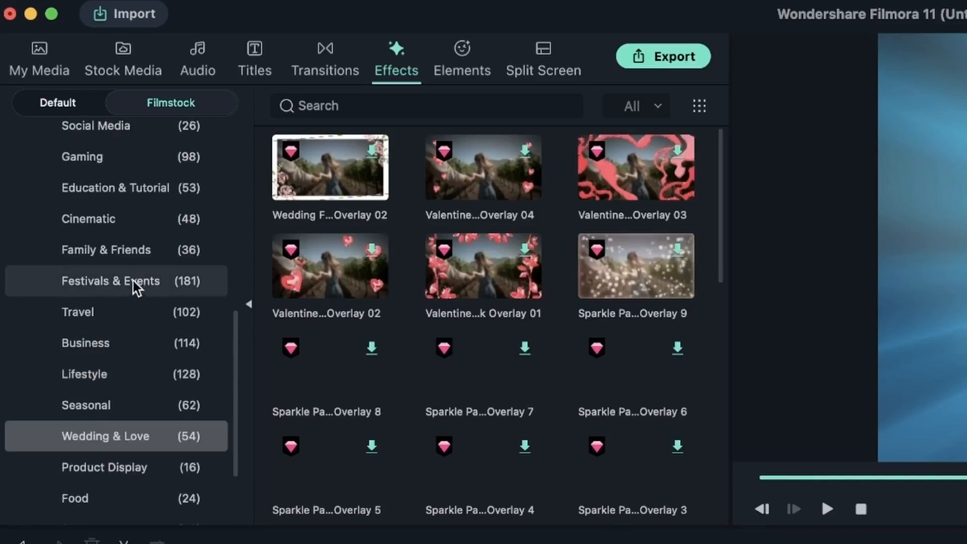
click(137, 229)
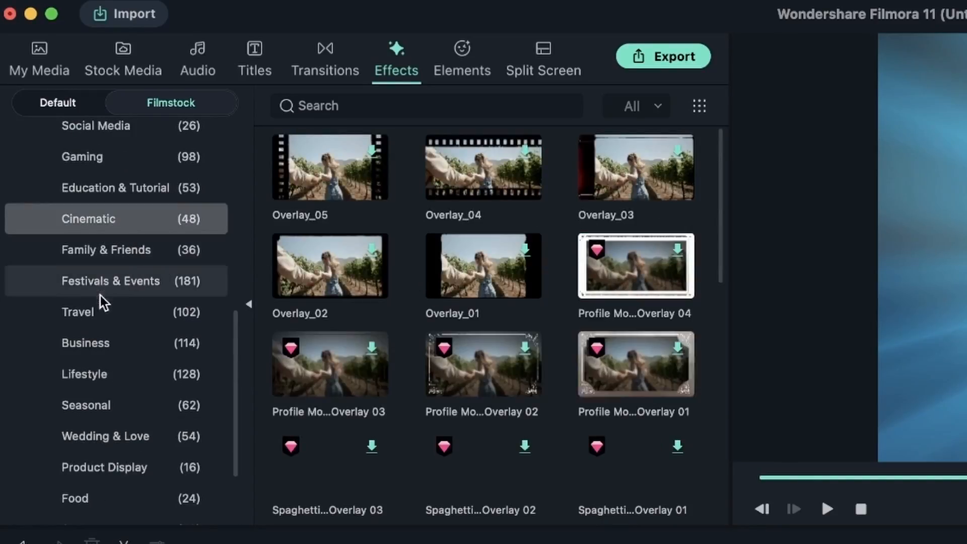
click(125, 295)
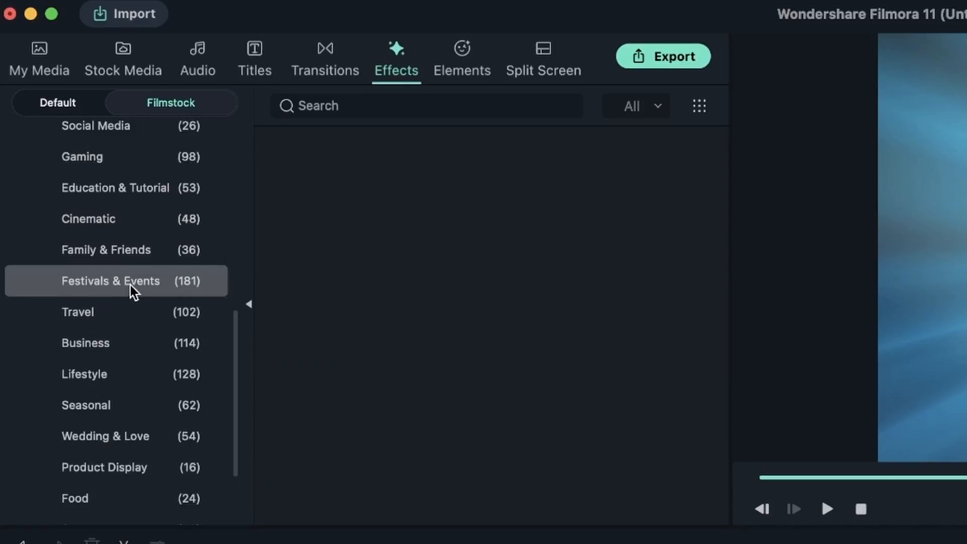
Browse the Filmstock Social Media, Glitch and Multi-screen effects, and scrub the preview back to about 1 second
scroll(132, 290, up, 5)
scroll(76, 358, up, 2)
click(124, 356)
click(114, 342)
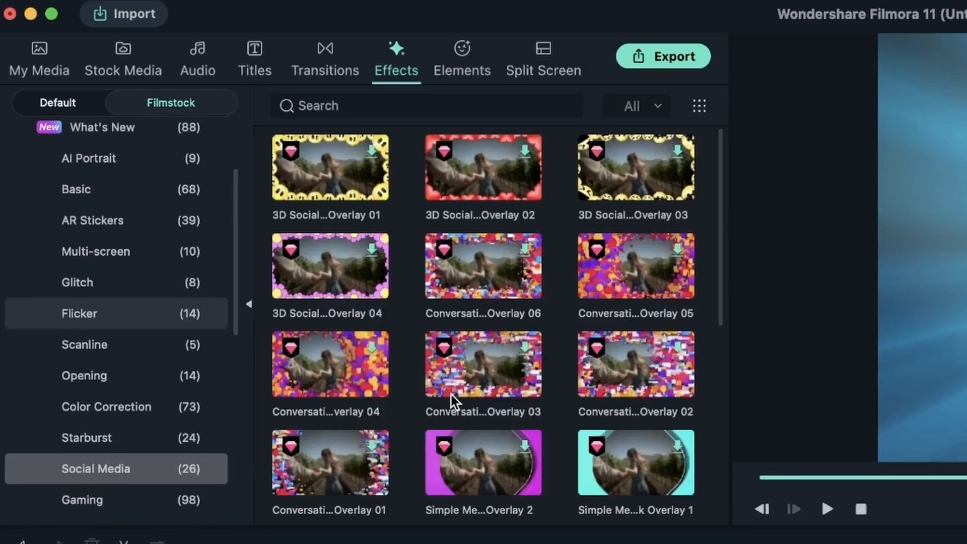
click(143, 280)
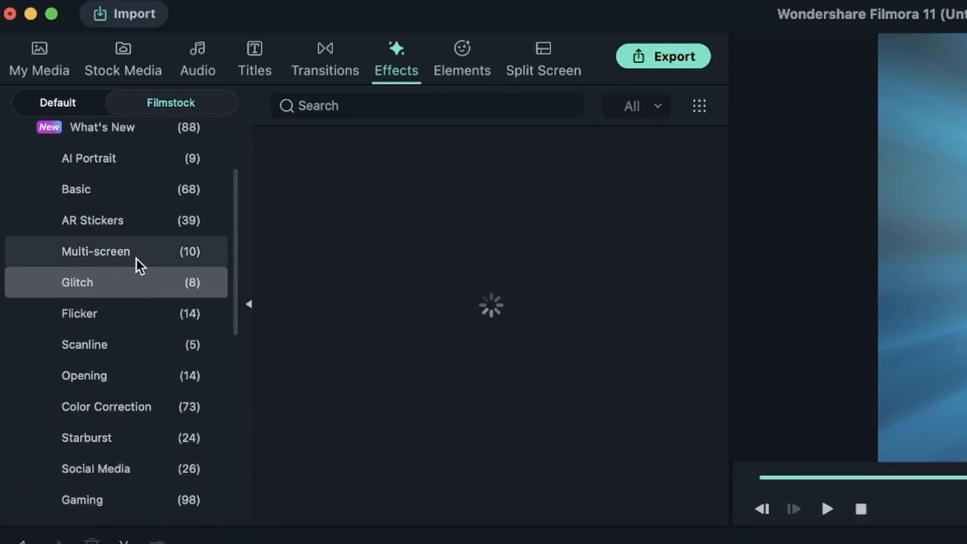
click(137, 259)
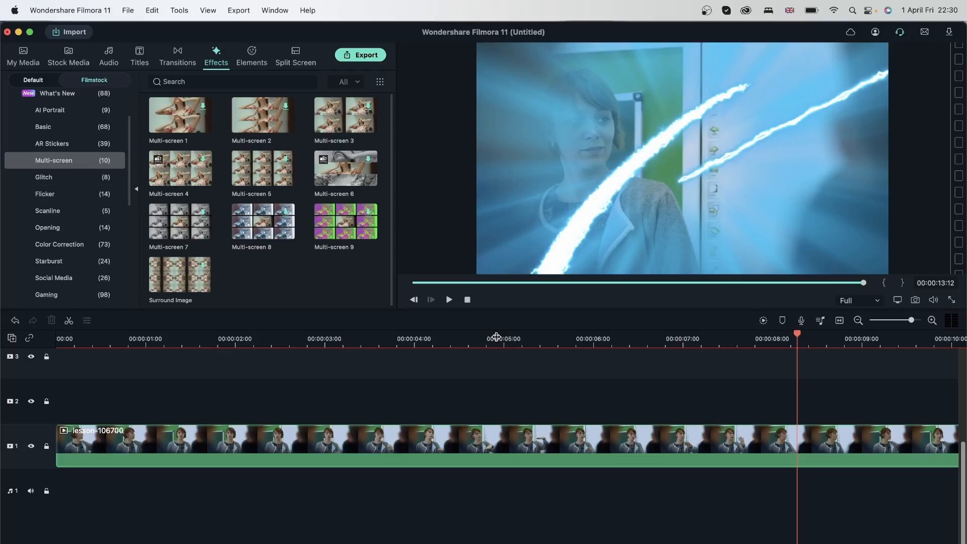
drag(543, 287, 460, 274)
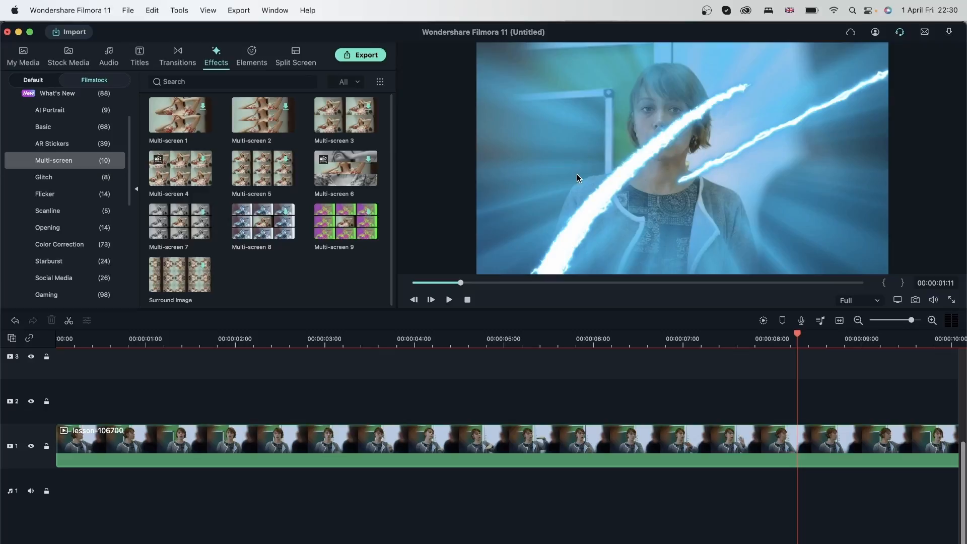
Scrub the preview forward to about 8 seconds and browse the Filmstock effects in the Basic and Opening categories
drag(462, 285, 689, 284)
click(67, 129)
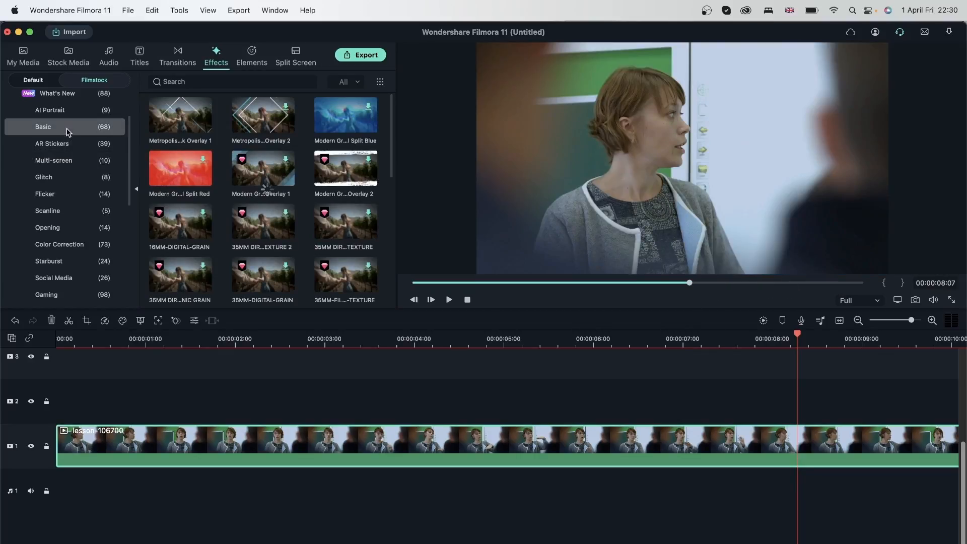
click(89, 229)
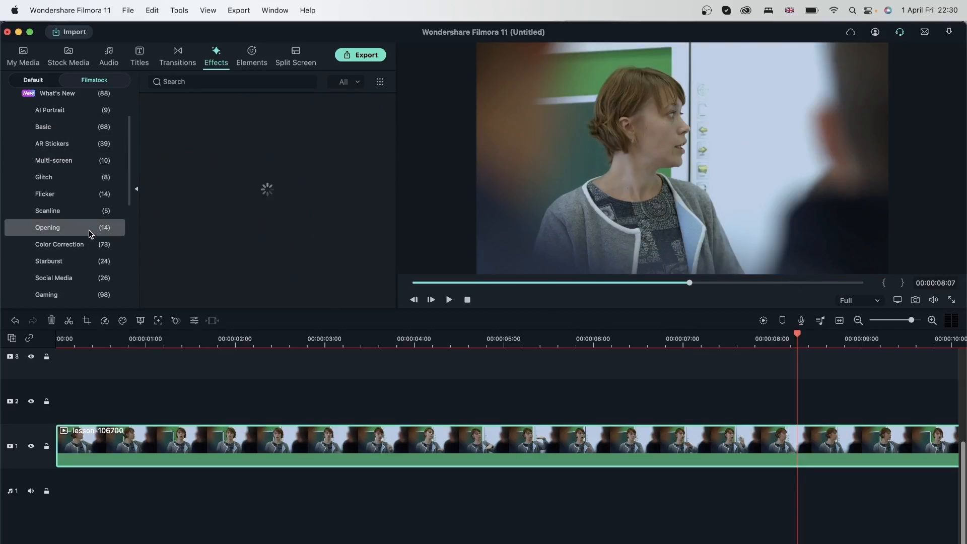
Add Profile Movie Pack Overlay 04 from the Cinematic category to track 2 above the lesson clip and scrub through it
scroll(76, 177, down, 5)
click(75, 137)
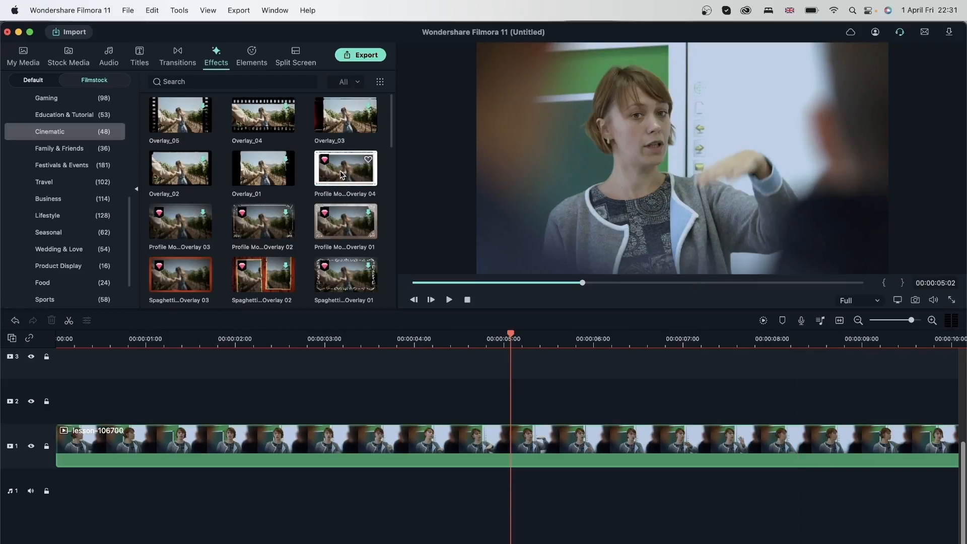
drag(341, 174, 262, 395)
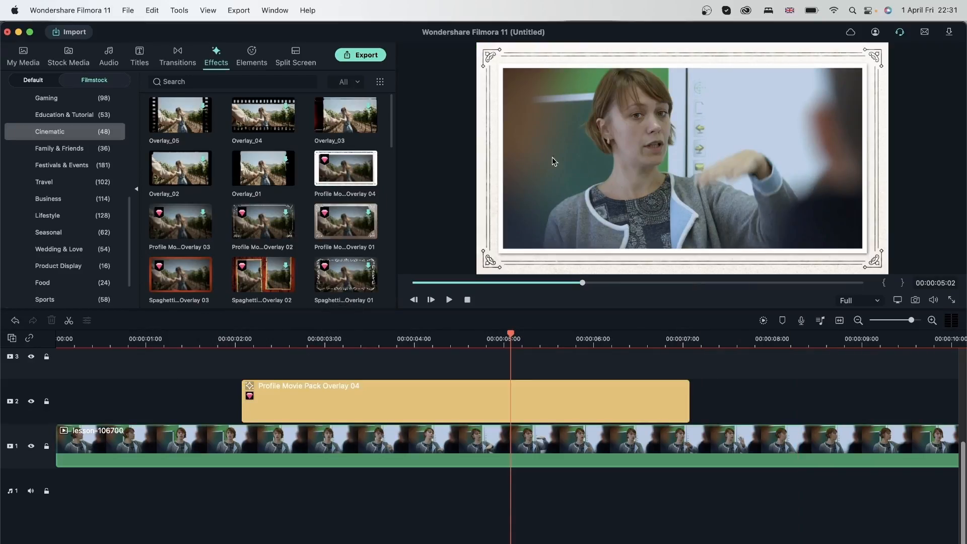
drag(302, 336, 671, 353)
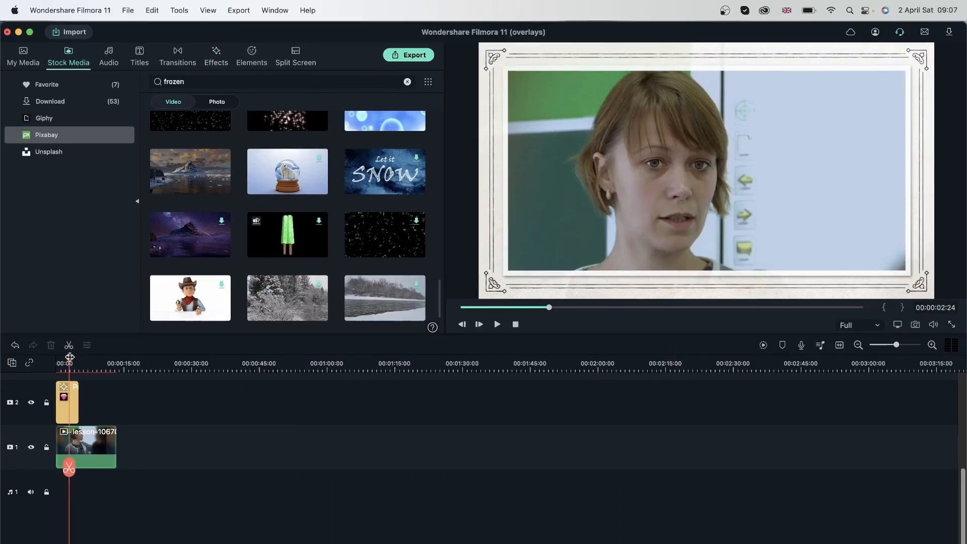
Delete the lesson clip and its overlay so the timeline is empty
drag(70, 356, 76, 358)
drag(183, 486, 58, 398)
key(Delete)
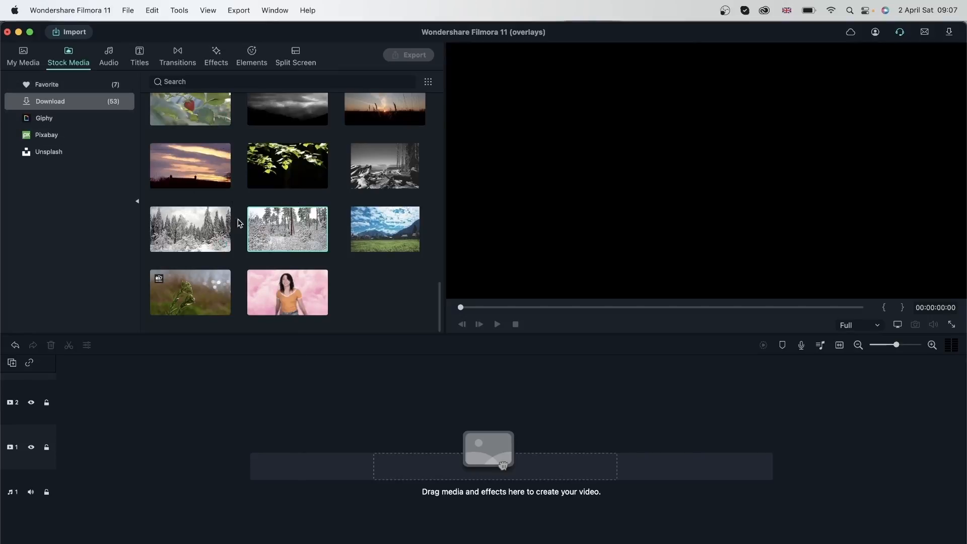
Add the snowy mountain lake video from the downloaded stock media to the start of track 1 and play it
scroll(313, 244, up, 3)
scroll(314, 243, up, 10)
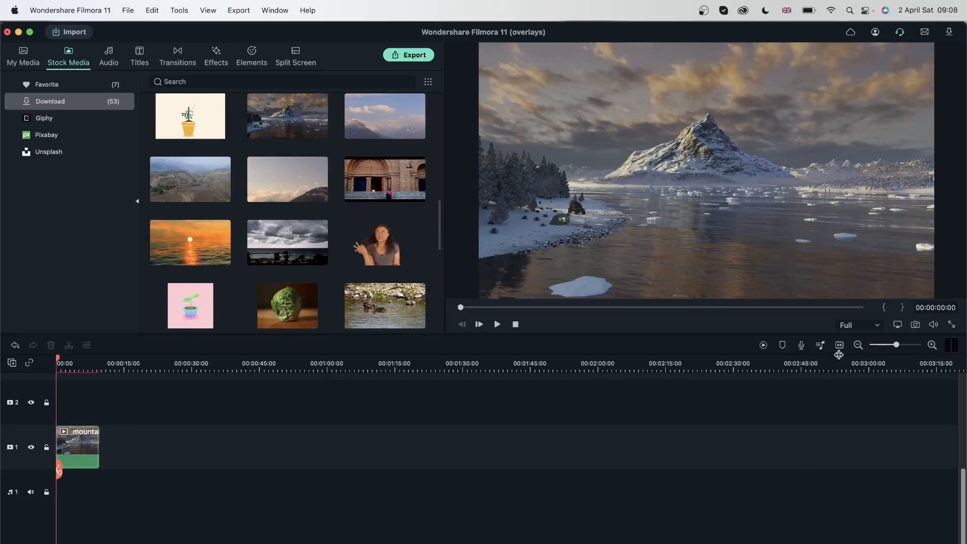
click(932, 346)
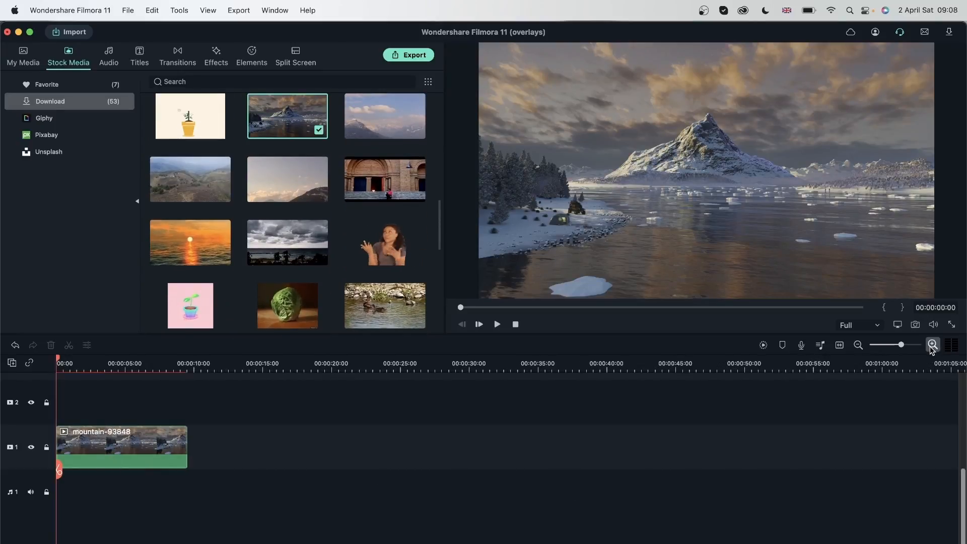
click(933, 345)
key(space)
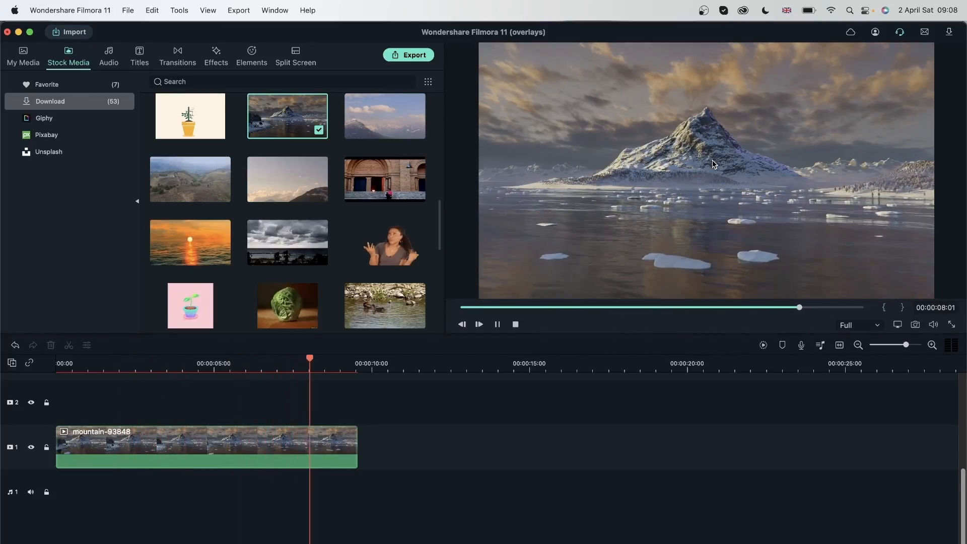
key(space)
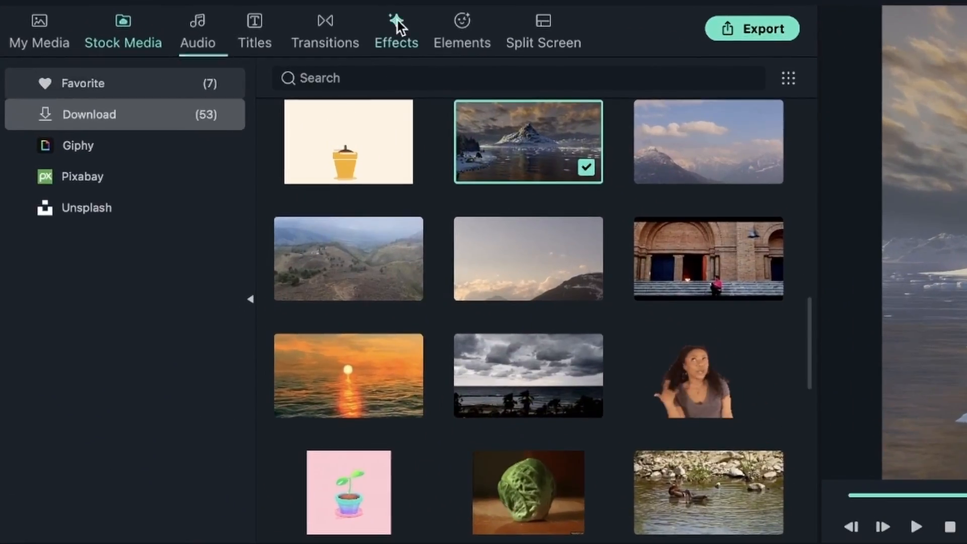
Add the downloaded Filmstock effect Ski Pack Overlay 04 to the start of track 2 above the mountain clip and play it
click(397, 20)
click(171, 145)
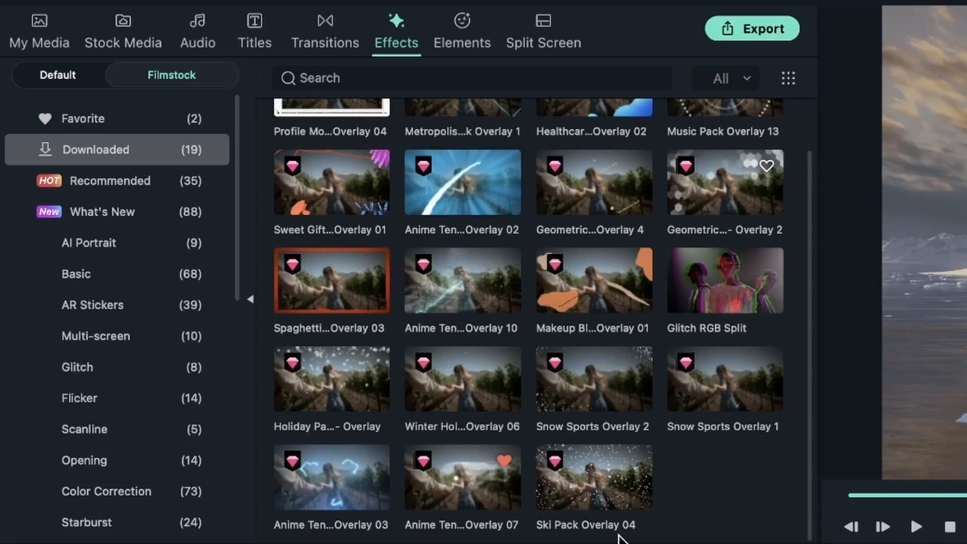
drag(604, 516, 124, 543)
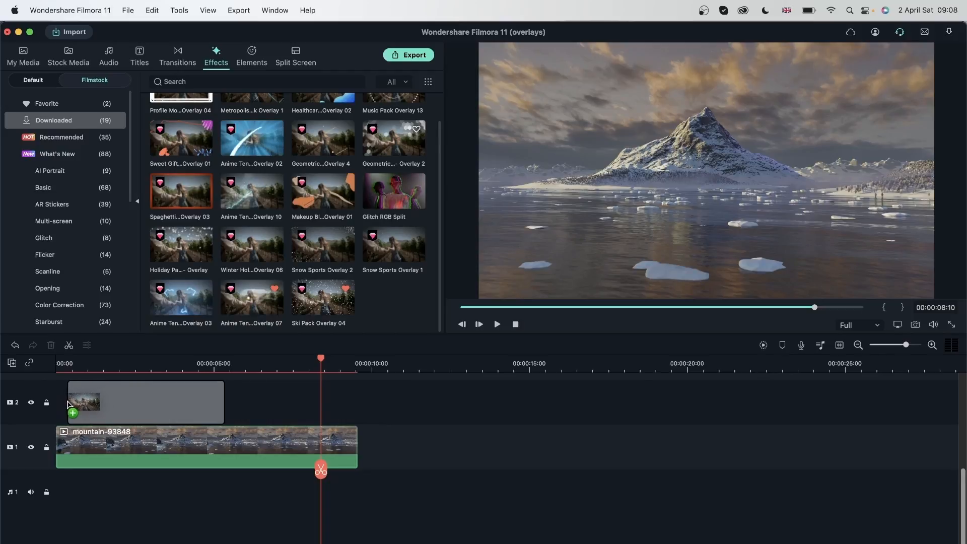
drag(69, 403, 64, 402)
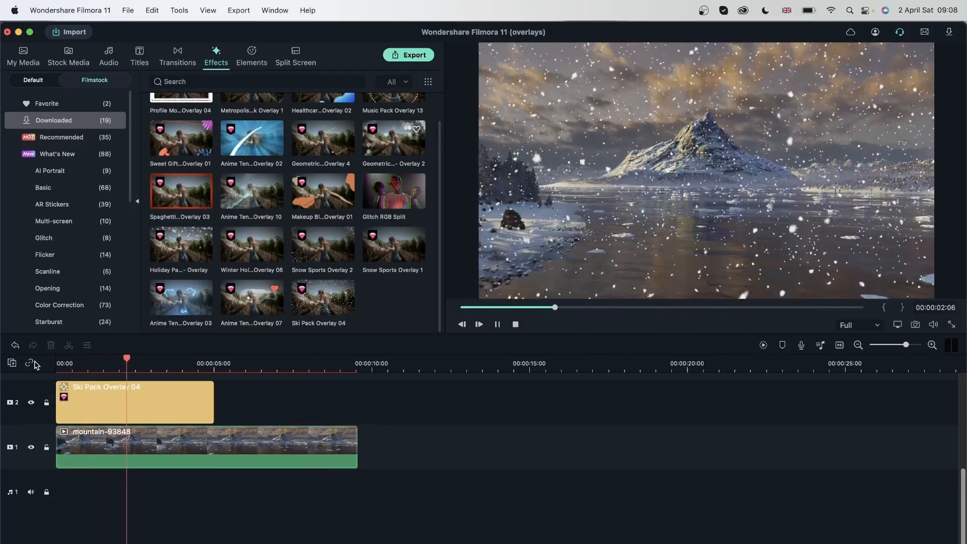
key(space)
Extend Ski Pack Overlay 04 to the end of the mountain clip and play the result
click(172, 410)
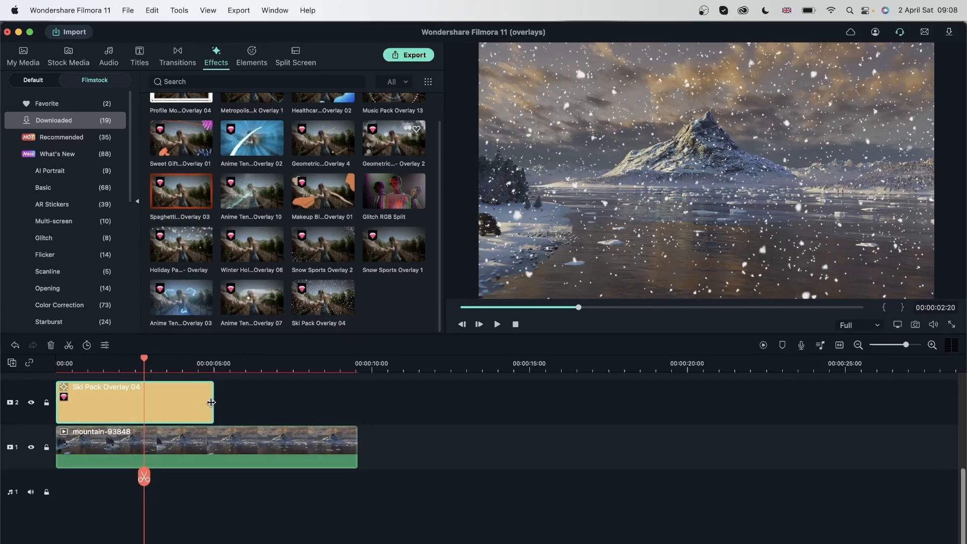
drag(211, 402, 358, 403)
key(space)
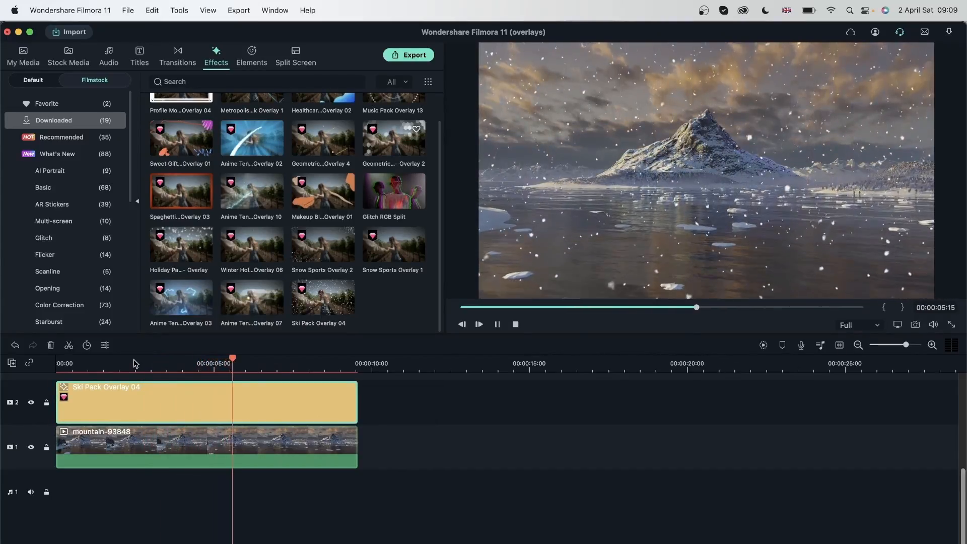
Set the opacity of Ski Pack Overlay 04 to 58
double_click(179, 398)
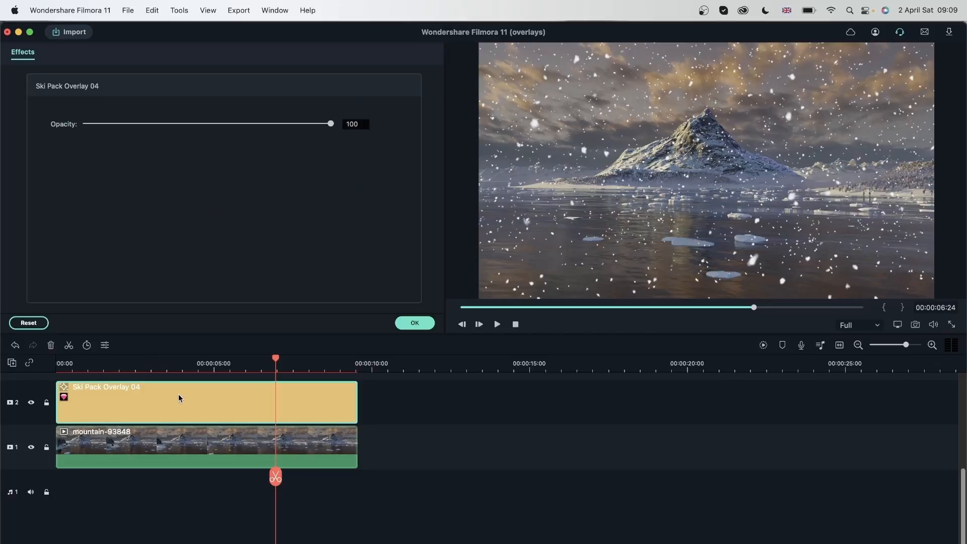
click(248, 124)
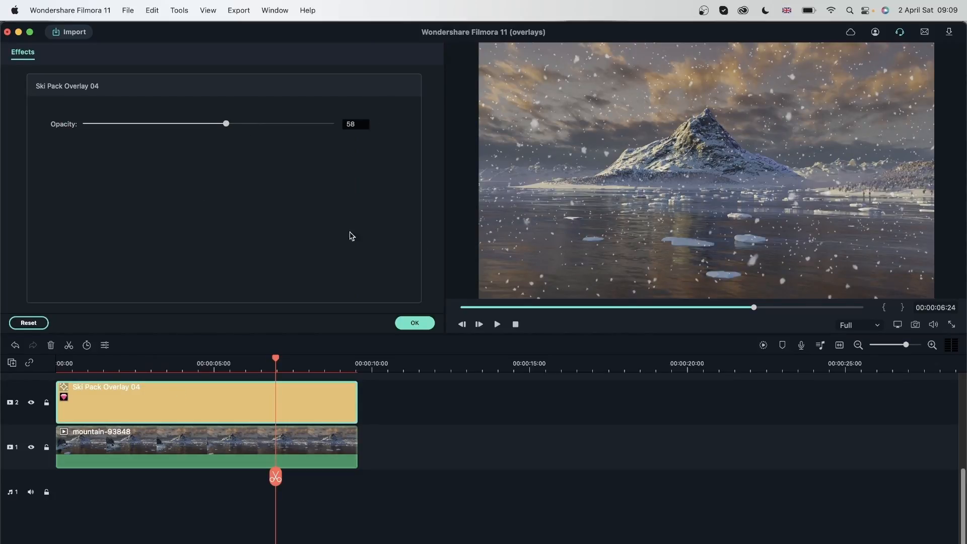
click(428, 328)
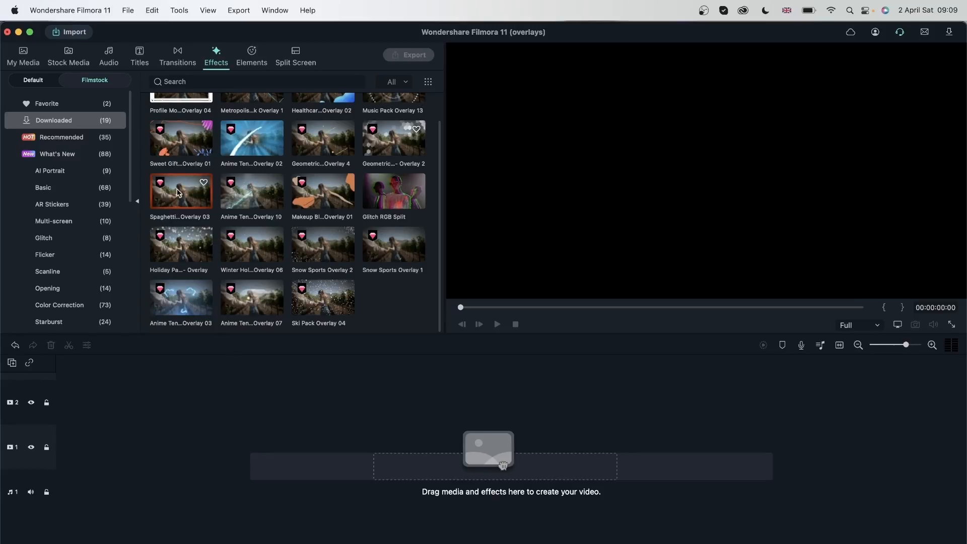
Find the space shuttle video in the downloaded stock media and check its properties
click(70, 58)
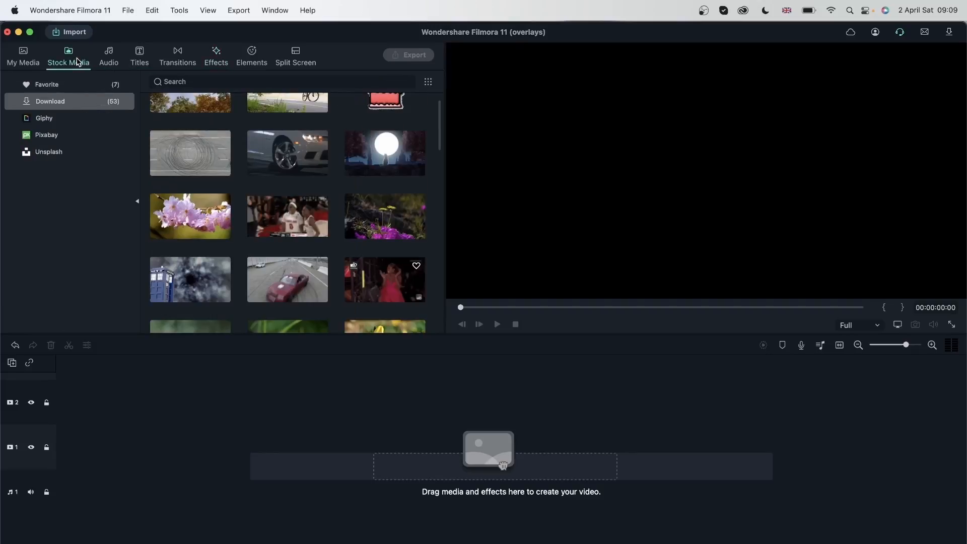
scroll(309, 268, down, 15)
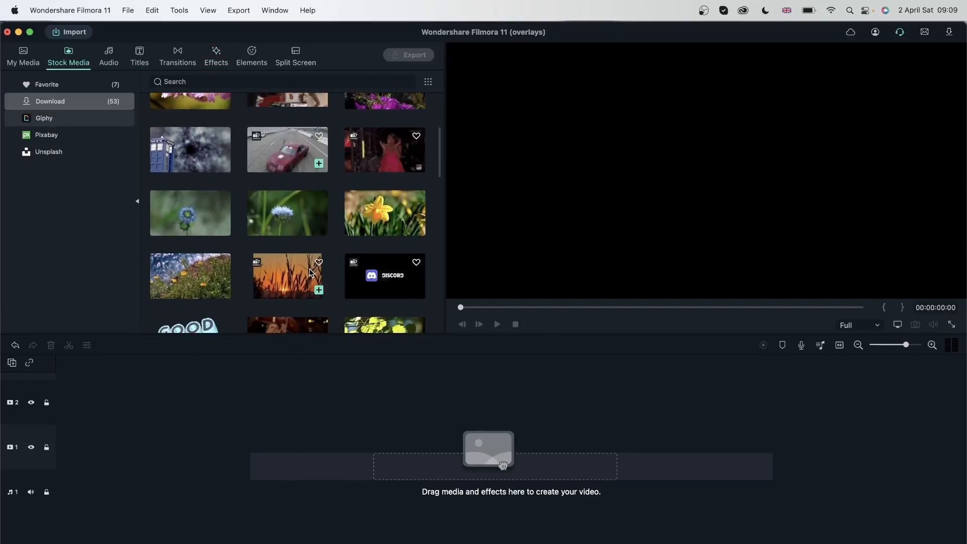
scroll(309, 270, down, 5)
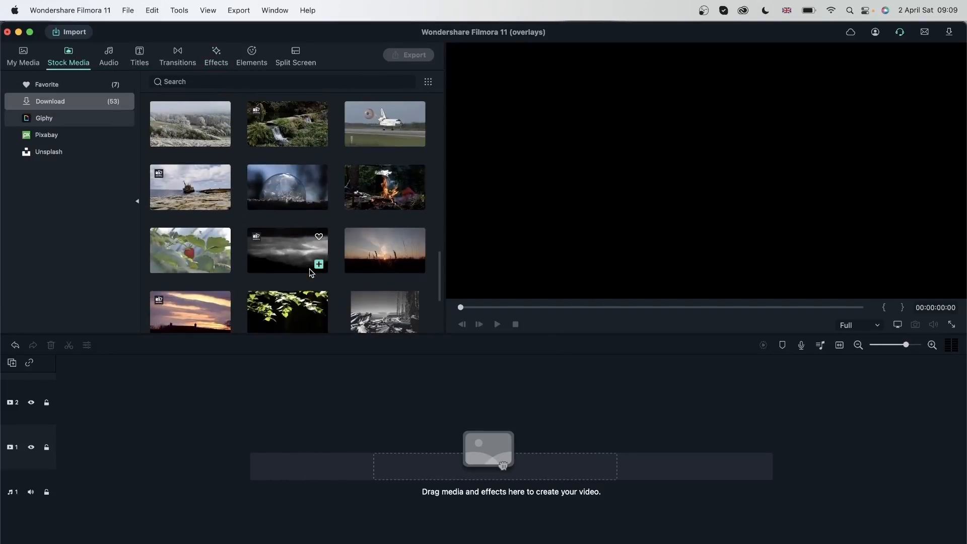
scroll(392, 206, up, 2)
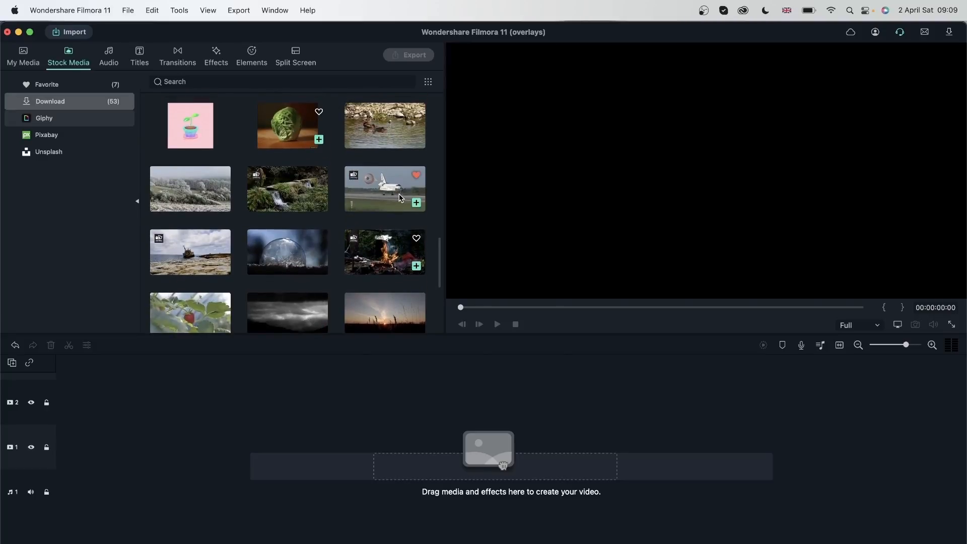
right_click(401, 197)
click(426, 403)
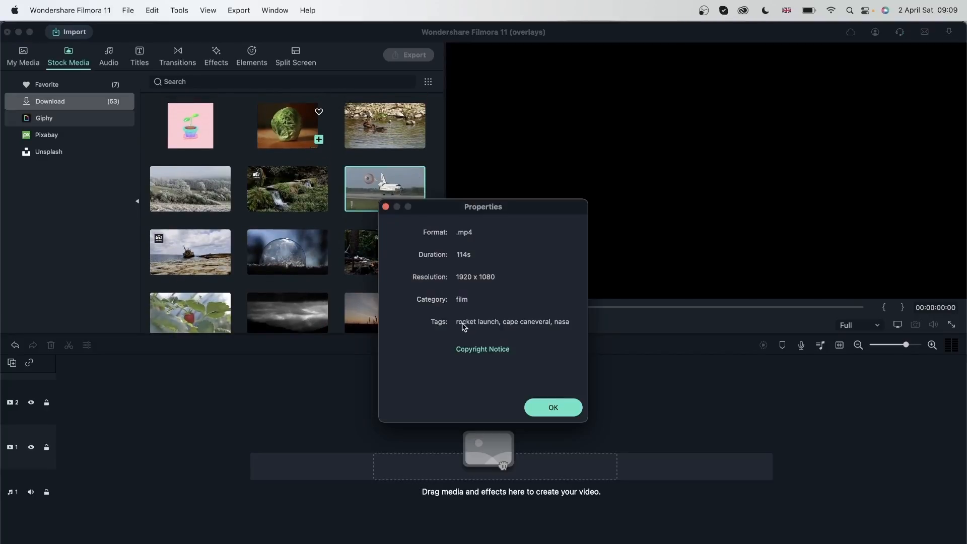
click(554, 407)
Place the shuttle video at the start of track 1 with the project settings matched to 1920X1080 24.00fps, and mute it
drag(385, 209, 62, 454)
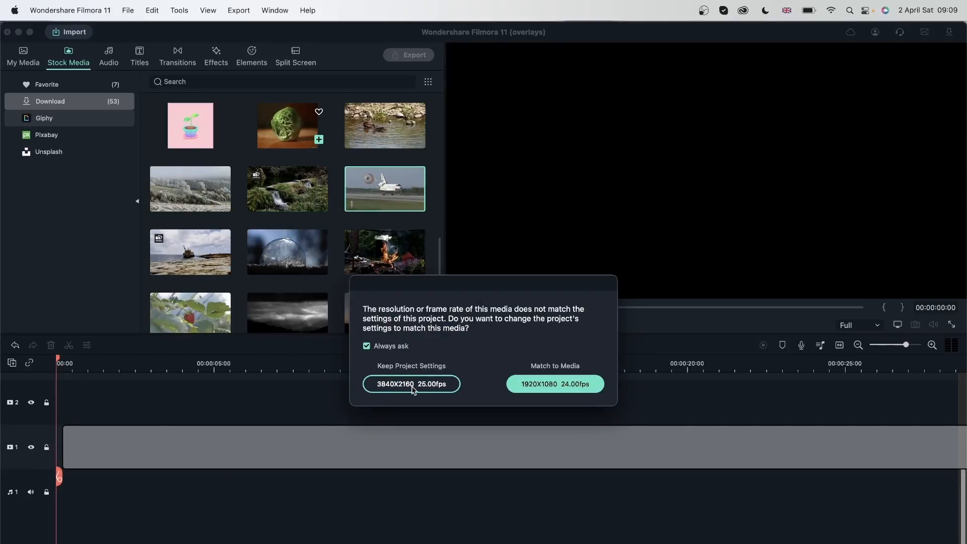
click(559, 384)
drag(486, 439, 444, 439)
right_click(337, 442)
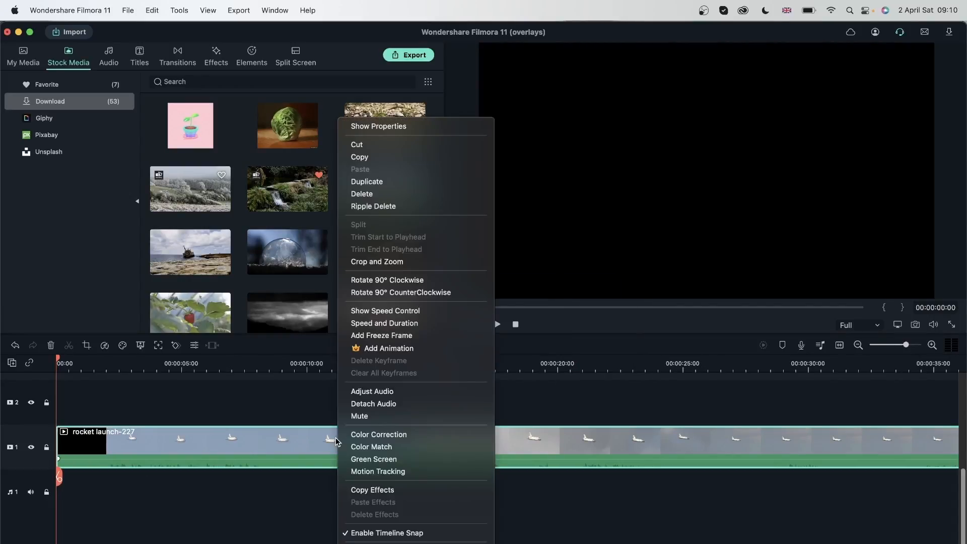
click(372, 416)
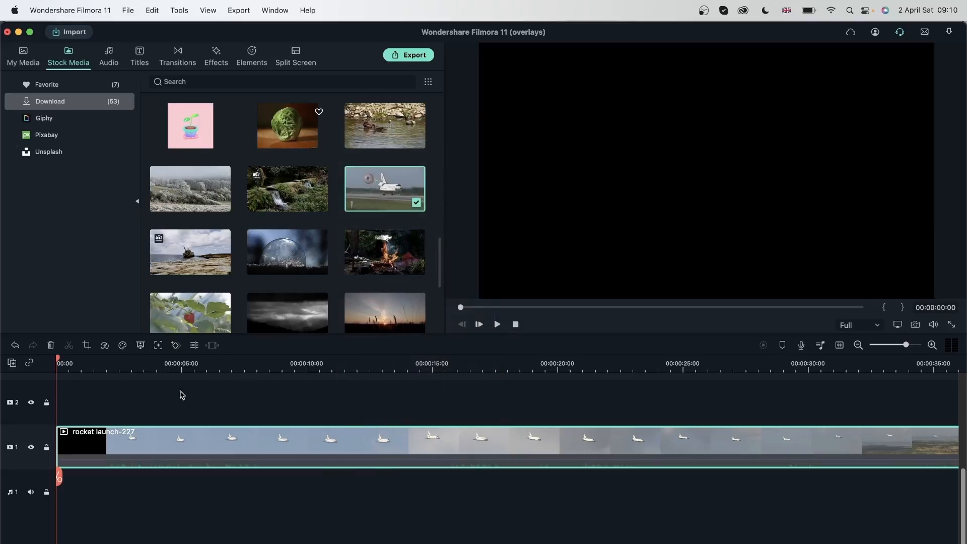
Split the rocket launch clip at 14 seconds and delete the part before the cut
drag(58, 359, 407, 399)
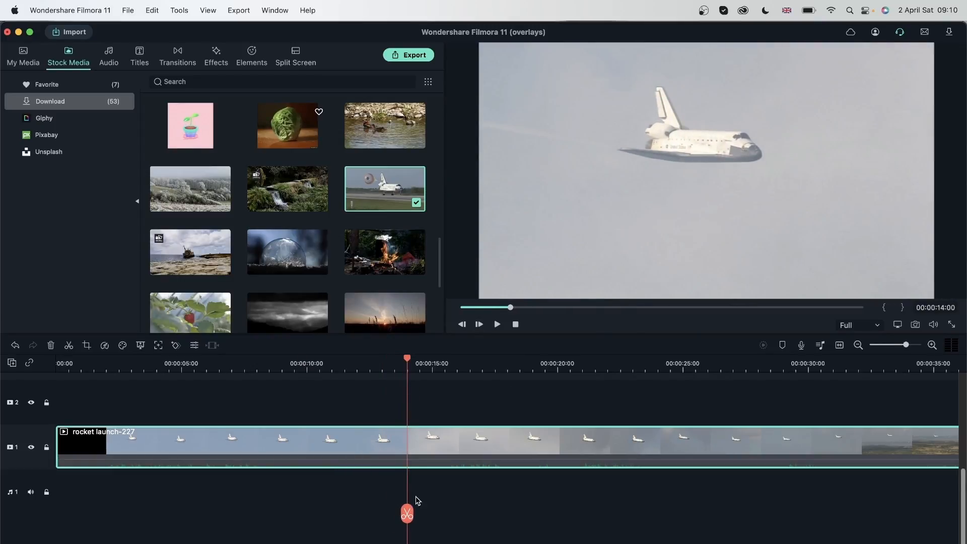
click(407, 513)
click(49, 345)
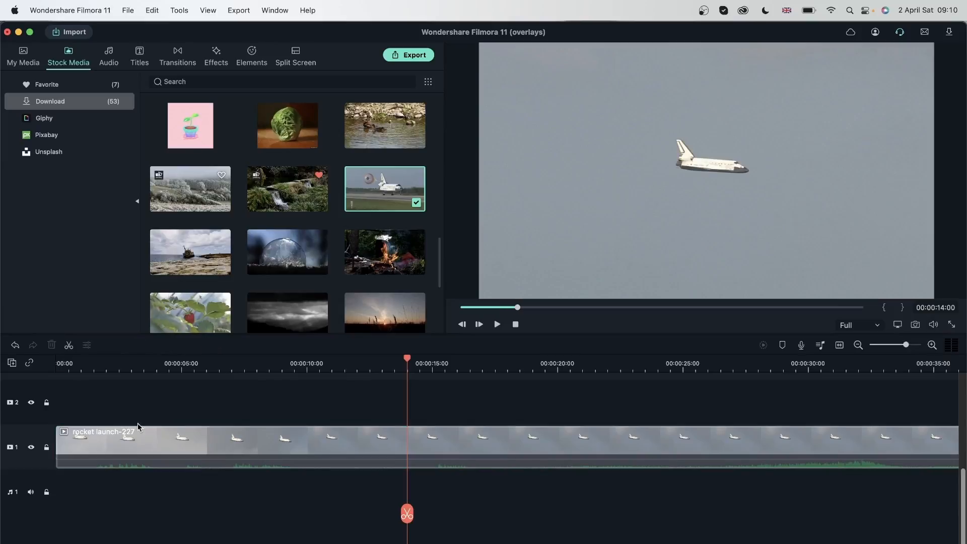
Split the remaining rocket launch clip at 14 seconds, delete the part after the cut, and scrub back to about 11 seconds
click(464, 438)
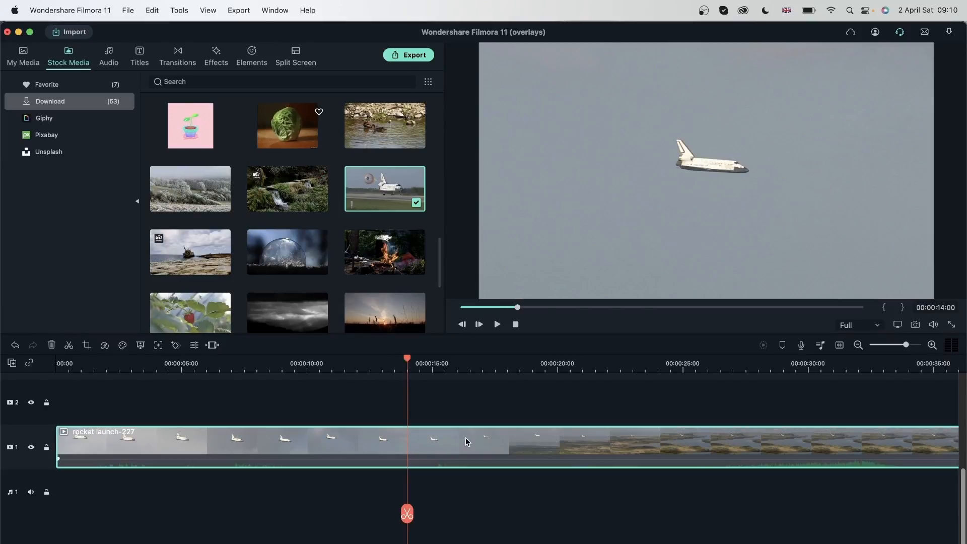
click(407, 513)
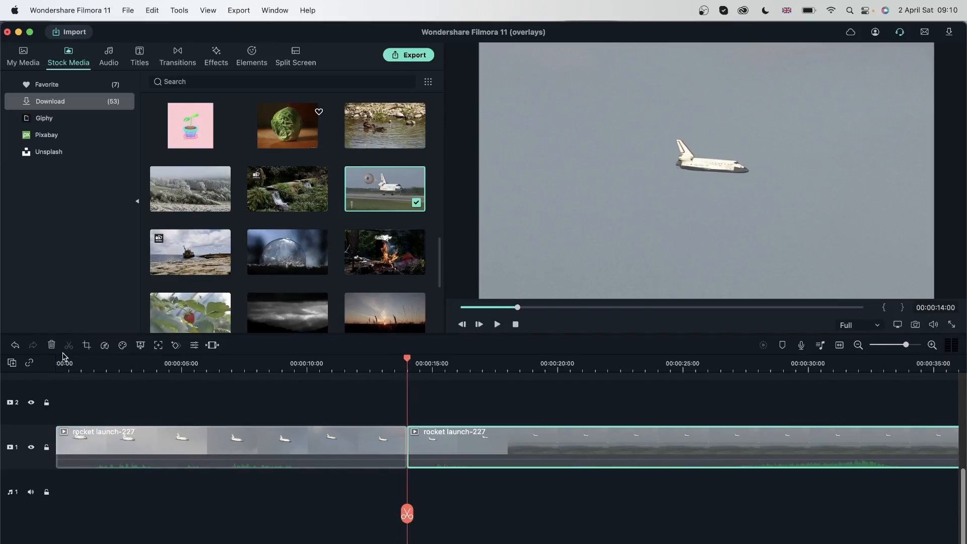
click(51, 345)
drag(407, 359, 340, 357)
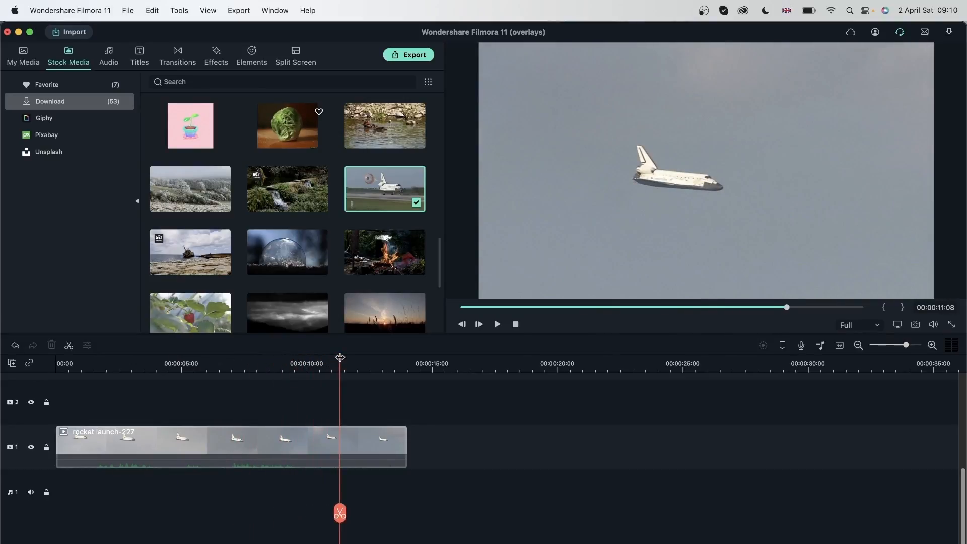
Try Anime Tennis Pack Overlay 03 at the start of track 2 above the shuttle clip, scrub through it, and delete it
click(215, 50)
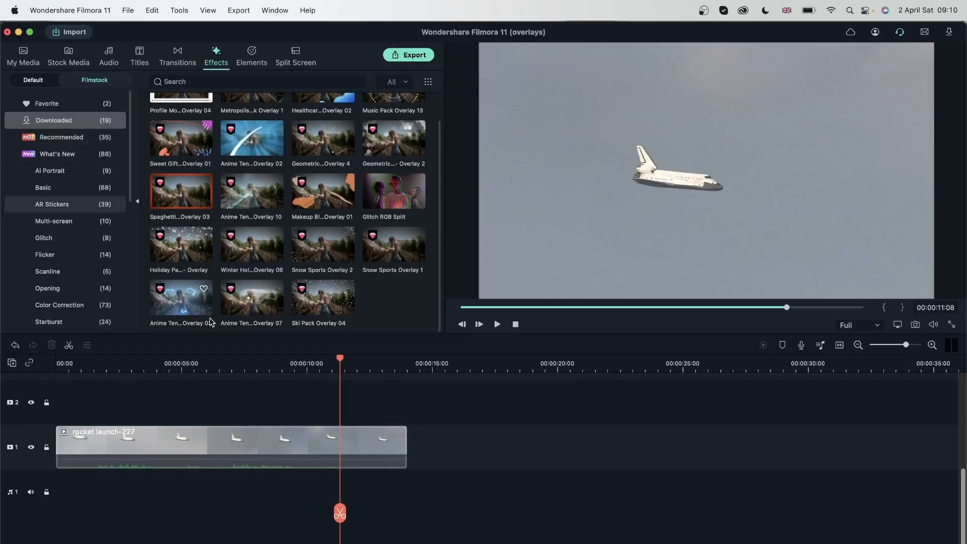
click(175, 328)
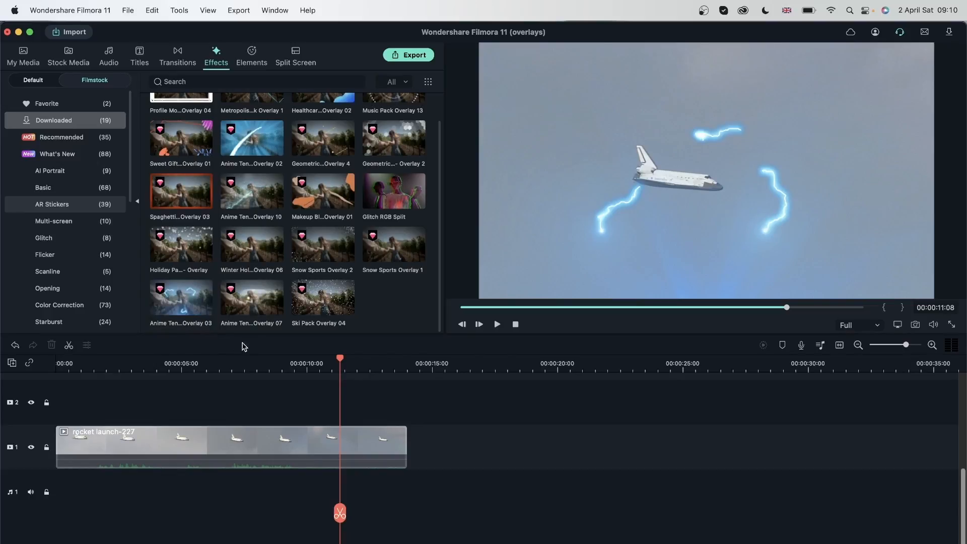
drag(193, 313, 100, 403)
drag(119, 368, 158, 369)
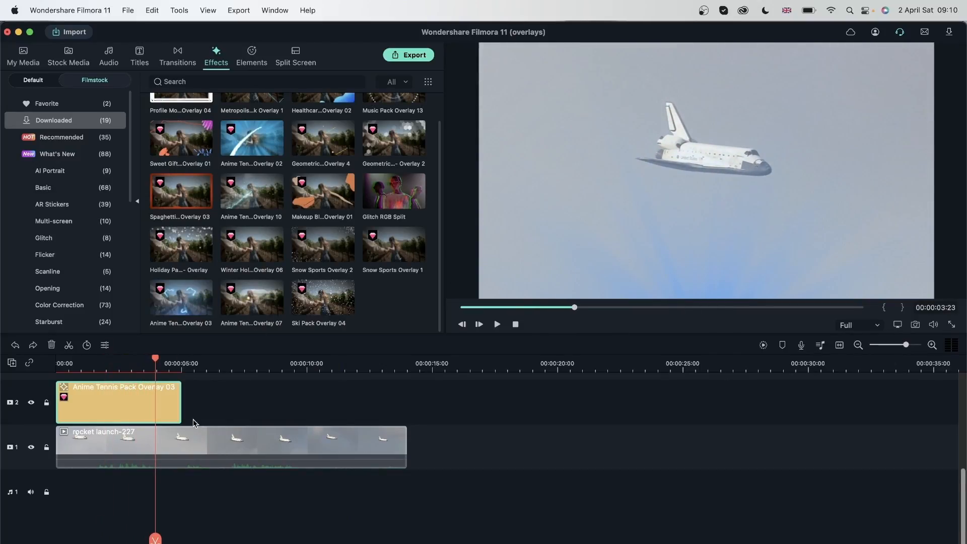
key(Delete)
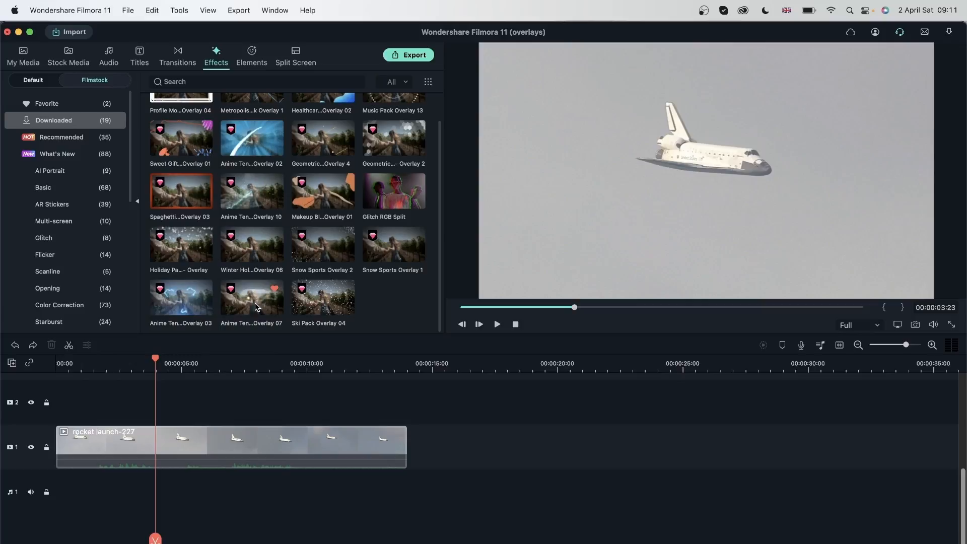
Place Anime Tennis Pack Overlay 07 at the start of track 2, trim the shuttle clip to about 3.5 seconds, and play the result
drag(255, 303, 58, 406)
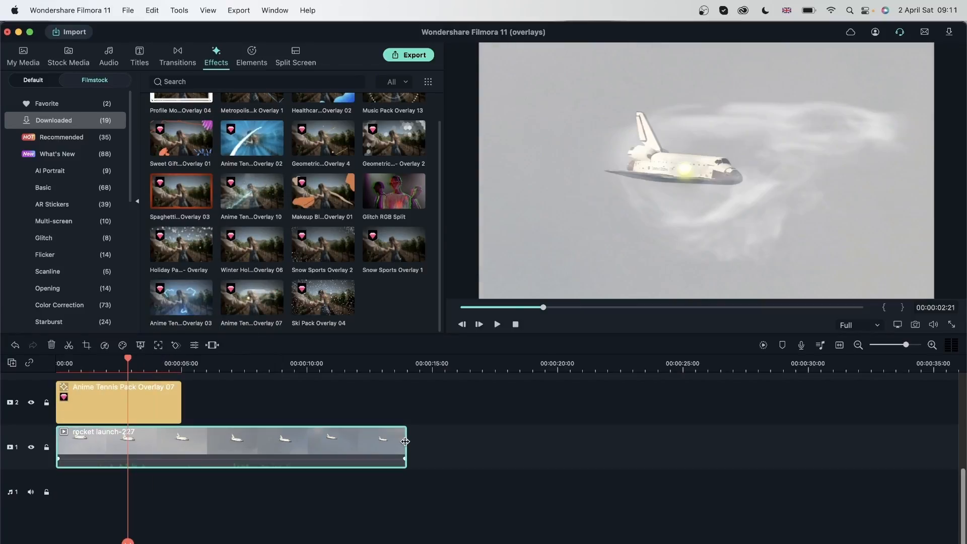
drag(405, 441, 144, 441)
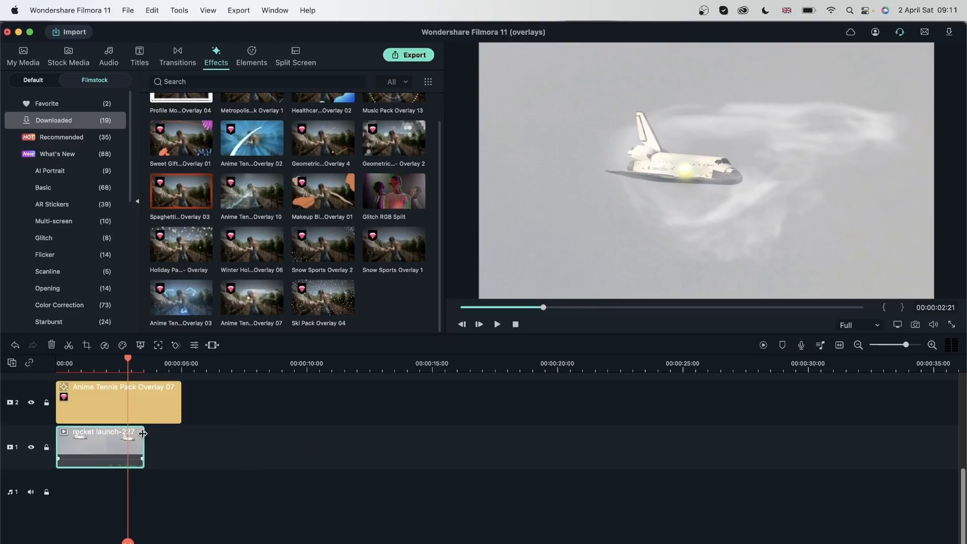
drag(127, 359, 38, 364)
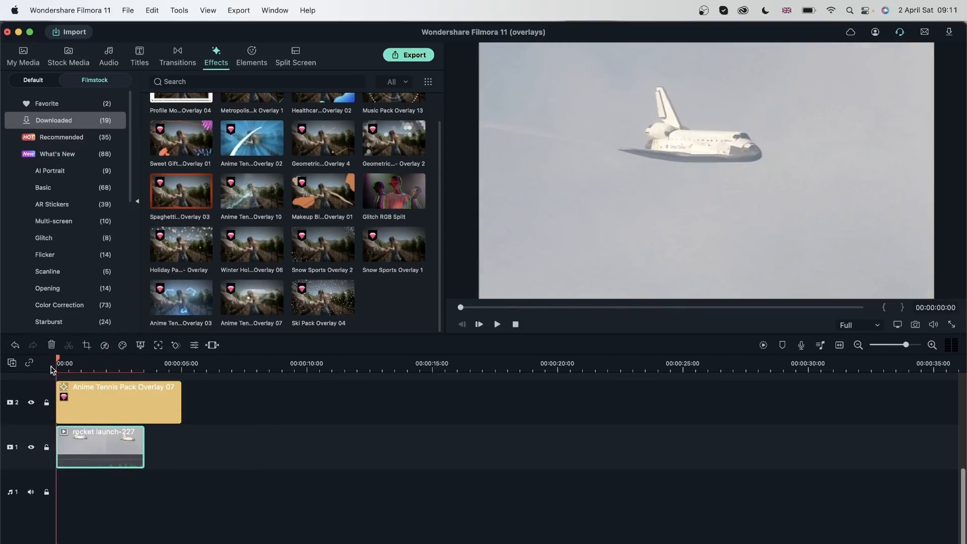
key(space)
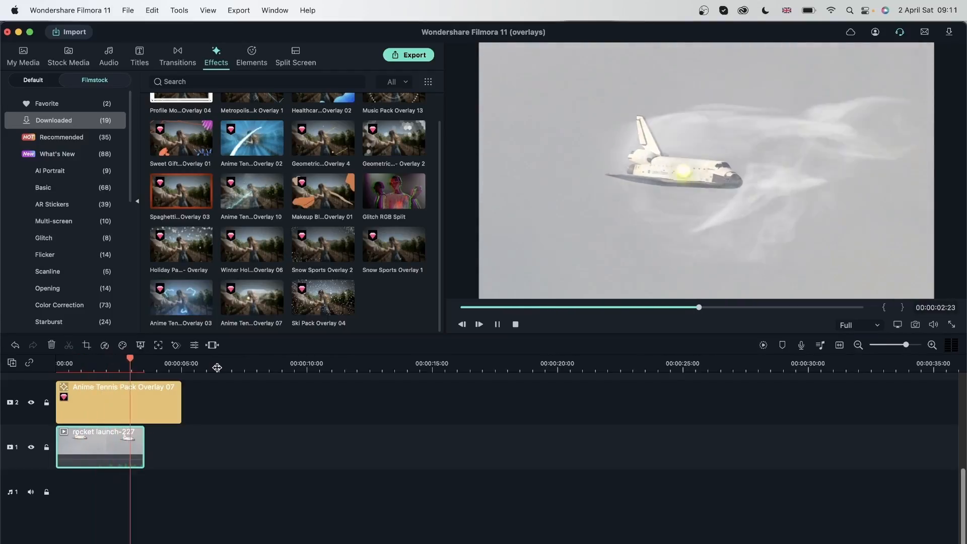
key(space)
Slightly lower the opacity of Anime Tennis Pack Overlay 07 on track 2
click(135, 394)
click(100, 359)
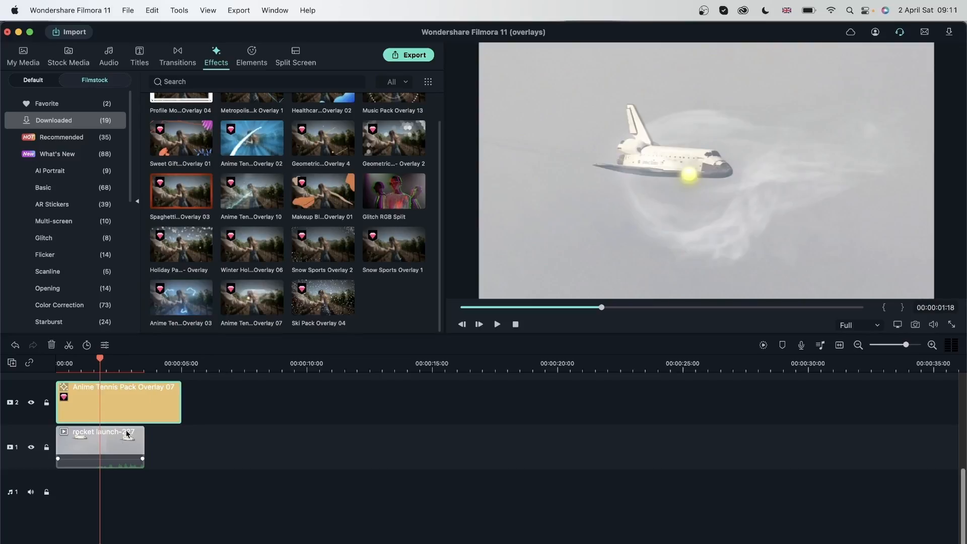
double_click(136, 397)
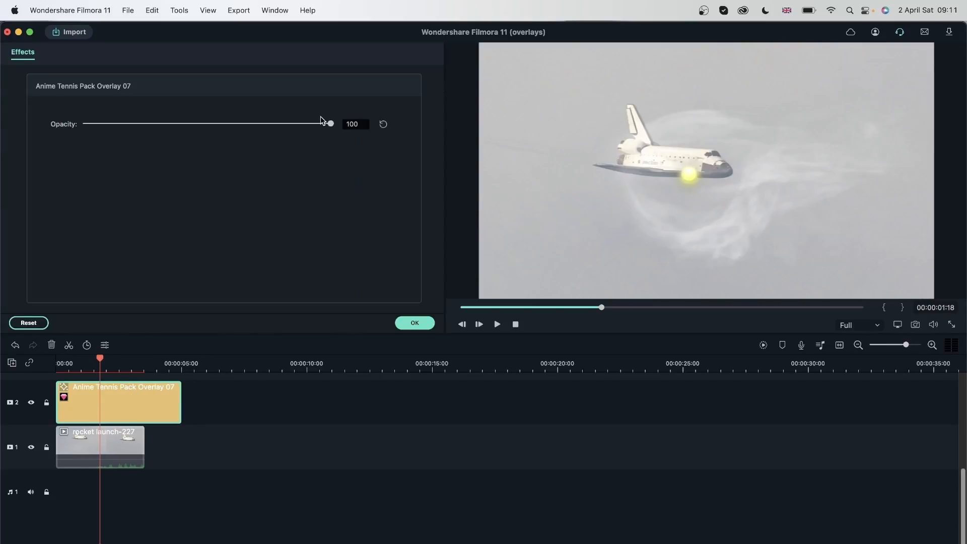
drag(330, 124, 291, 129)
click(415, 323)
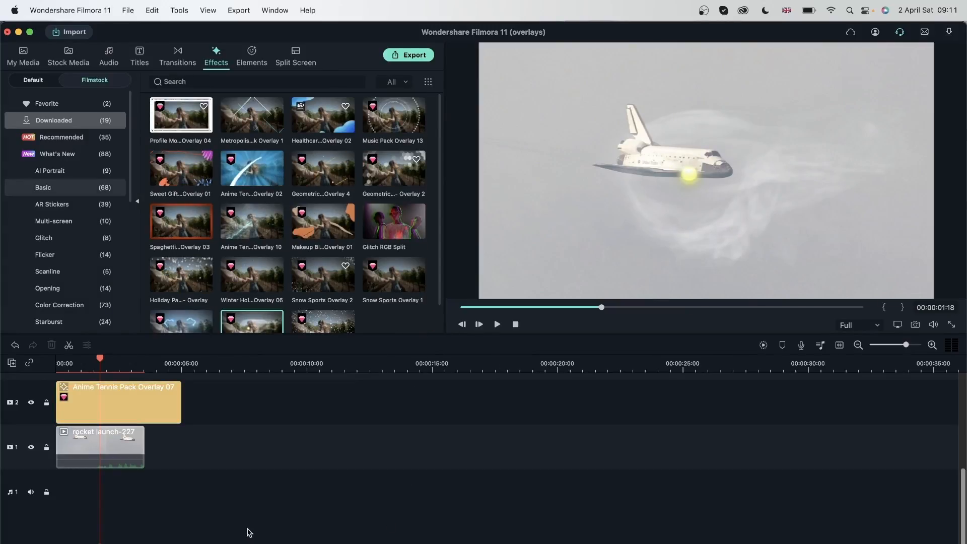
Delete both the Anime Tennis Pack Overlay 07 and the rocket launch clip from the timeline
scroll(61, 252, down, 10)
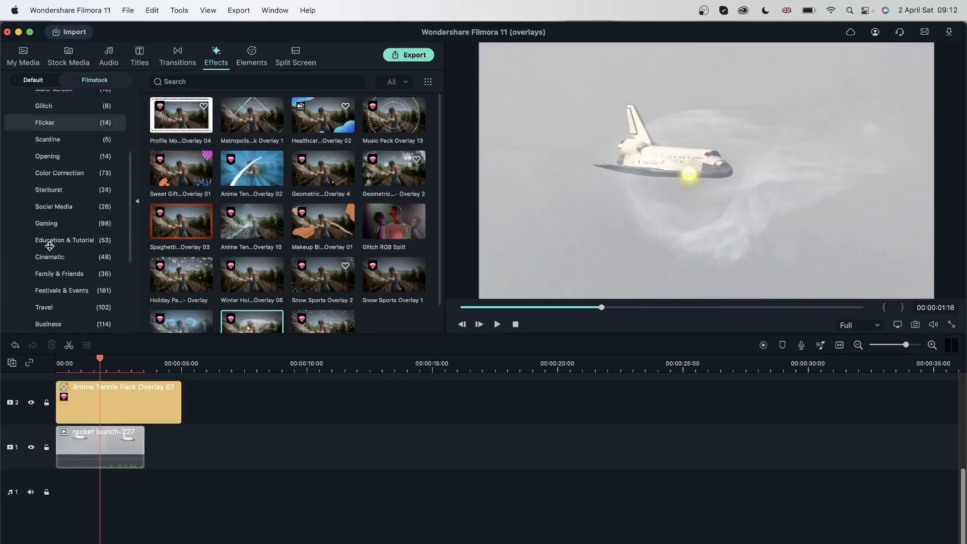
drag(239, 496, 38, 370)
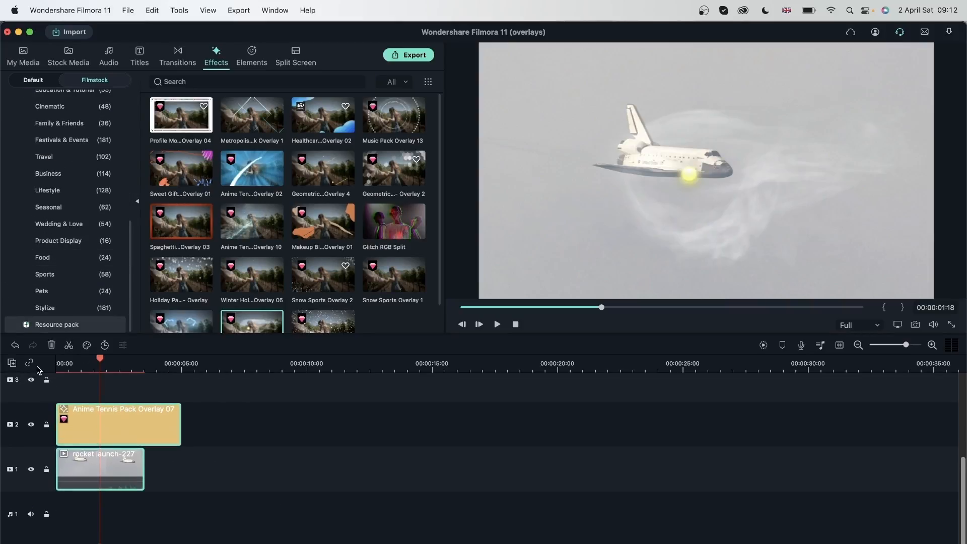
key(Delete)
Place the downloaded stock photo of the mountain village and green field at the start of track 1
click(68, 55)
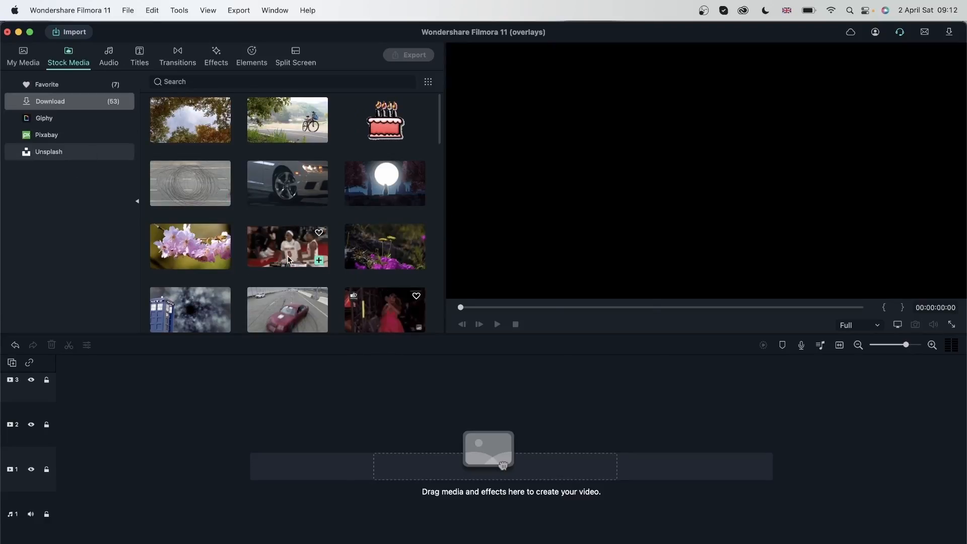
scroll(290, 260, down, 5)
scroll(290, 260, down, 5)
click(385, 235)
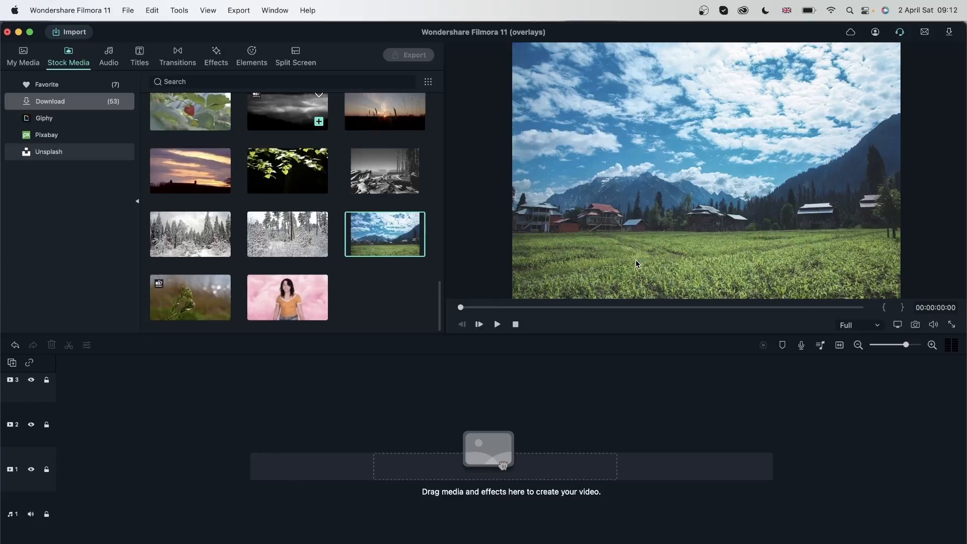
drag(368, 226, 71, 481)
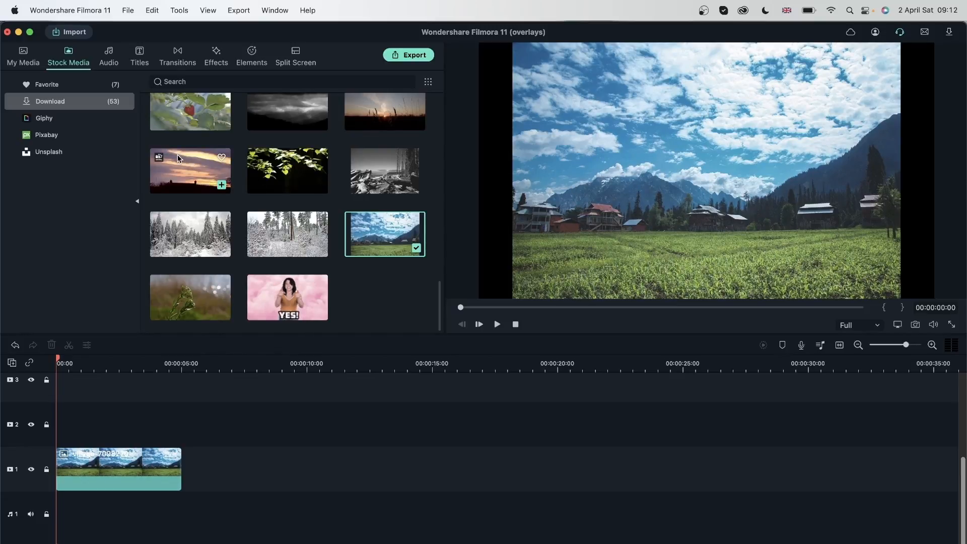
Place the default Anime 02 LUT at the start of track 2 above the village photo and scrub through it
click(219, 61)
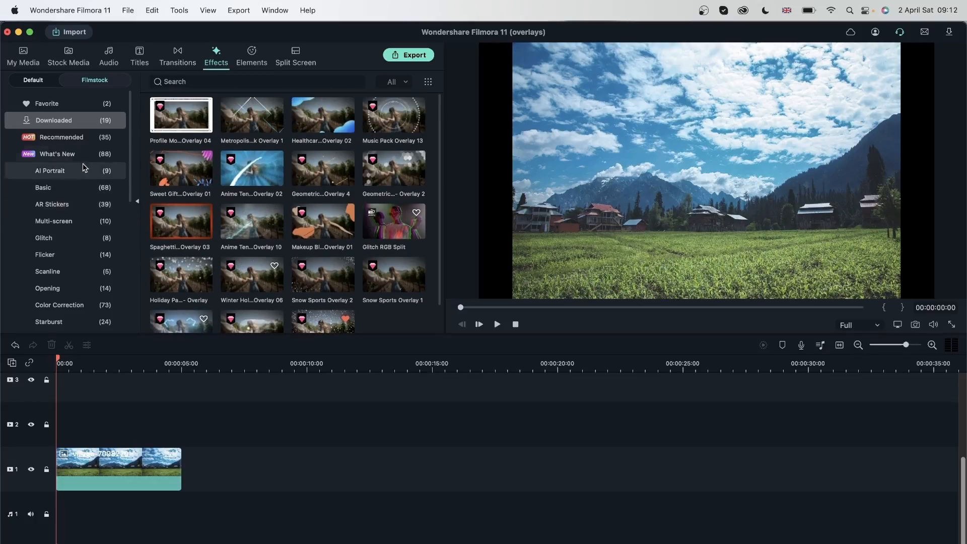
click(42, 81)
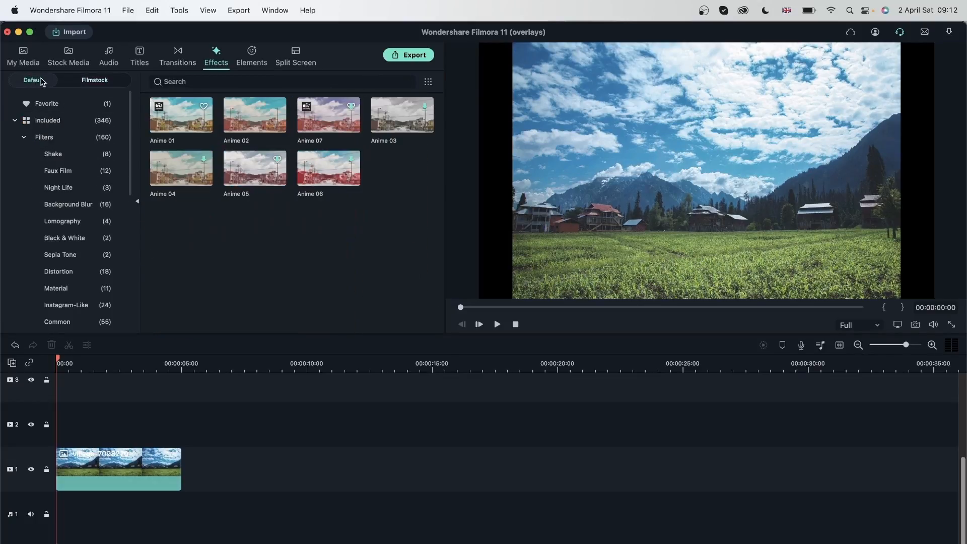
scroll(56, 177, down, 10)
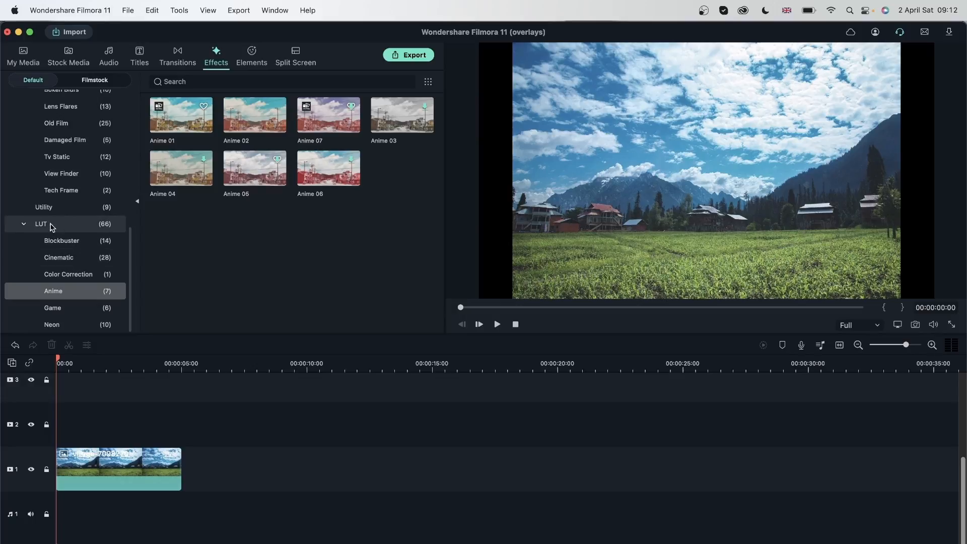
click(276, 108)
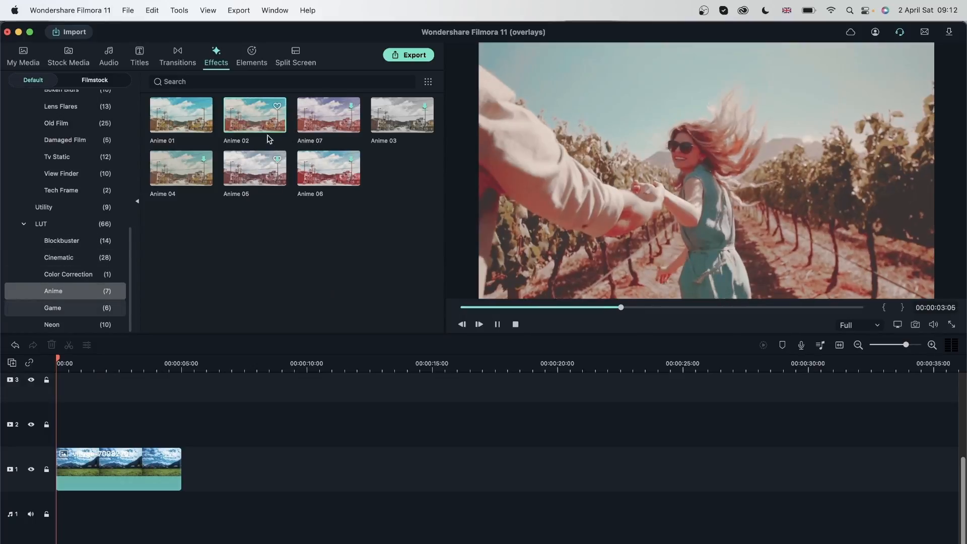
drag(255, 116, 99, 401)
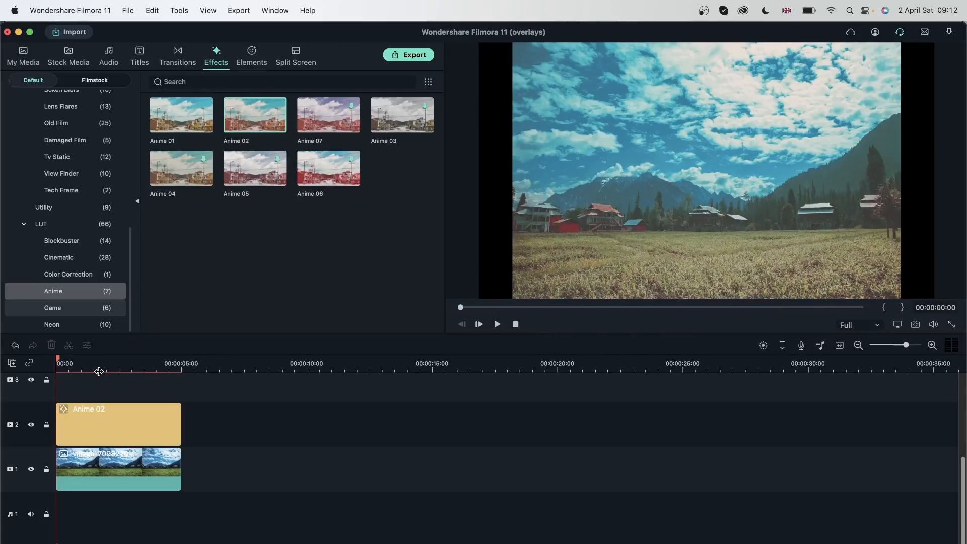
click(98, 367)
mouse_move(99, 362)
mouse_down()
mouse_move(150, 363)
mouse_move(106, 365)
mouse_up()
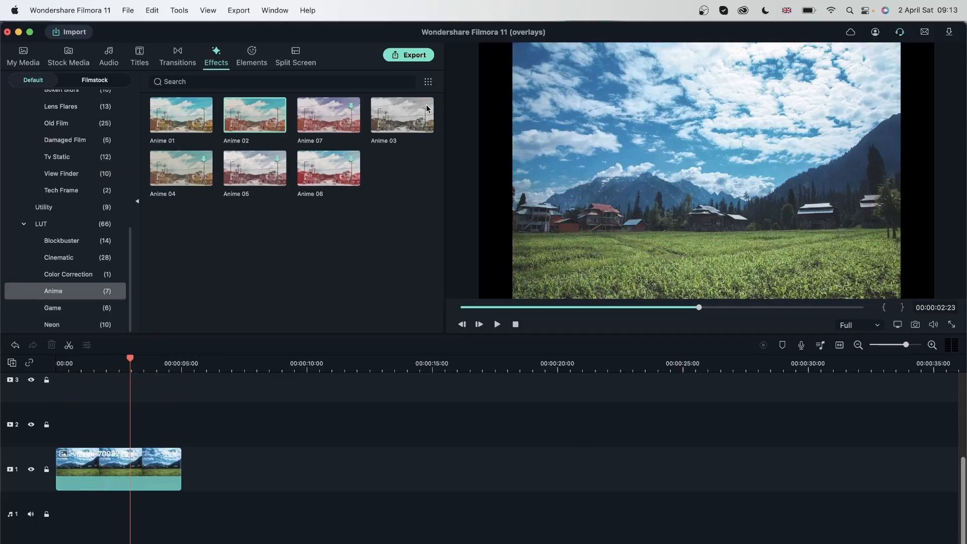
Try the Anime 03 LUT on track 2 above the village photo and delete it
drag(421, 113, 82, 360)
click(122, 421)
click(51, 345)
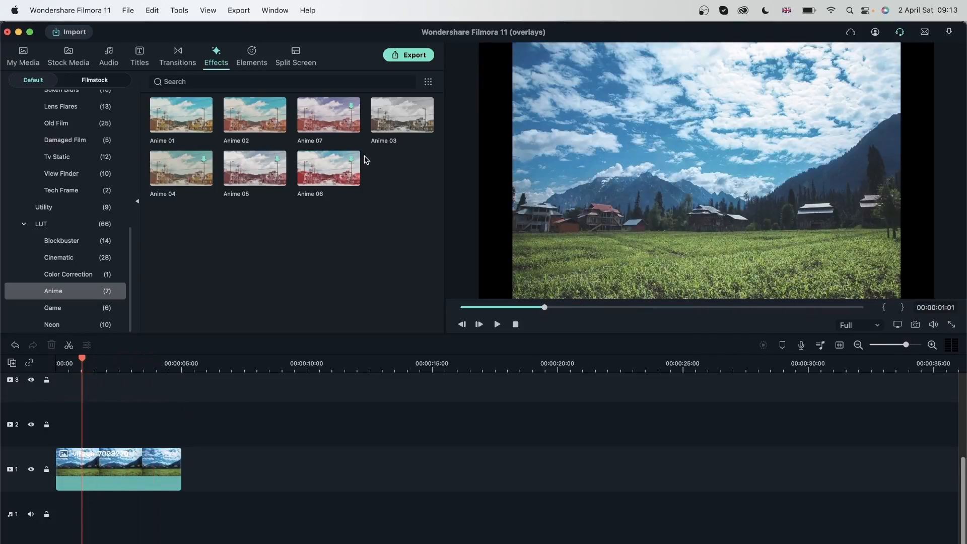
Place the Anime 06 LUT at the start of track 2 above the village photo and set its opacity to 60
drag(349, 160, 56, 426)
drag(332, 173, 63, 436)
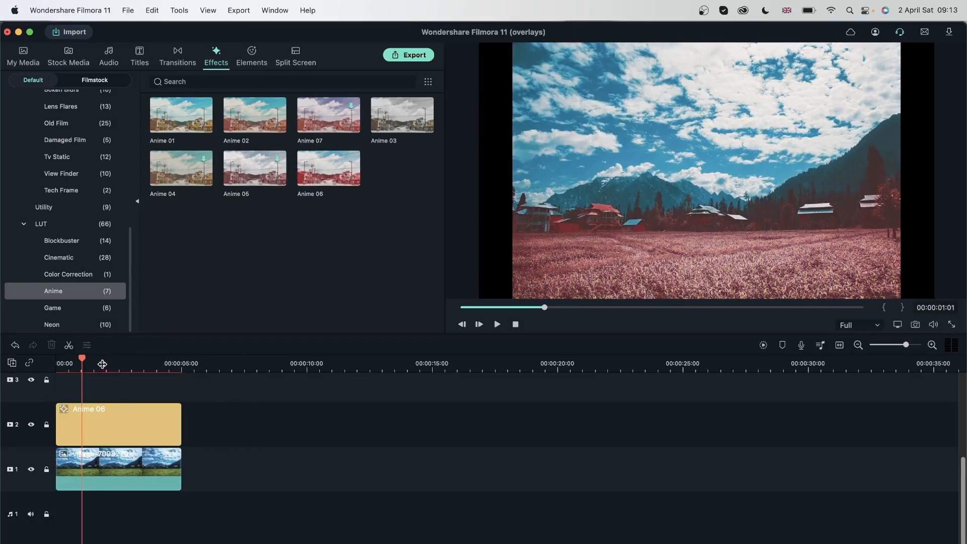
drag(85, 361, 76, 391)
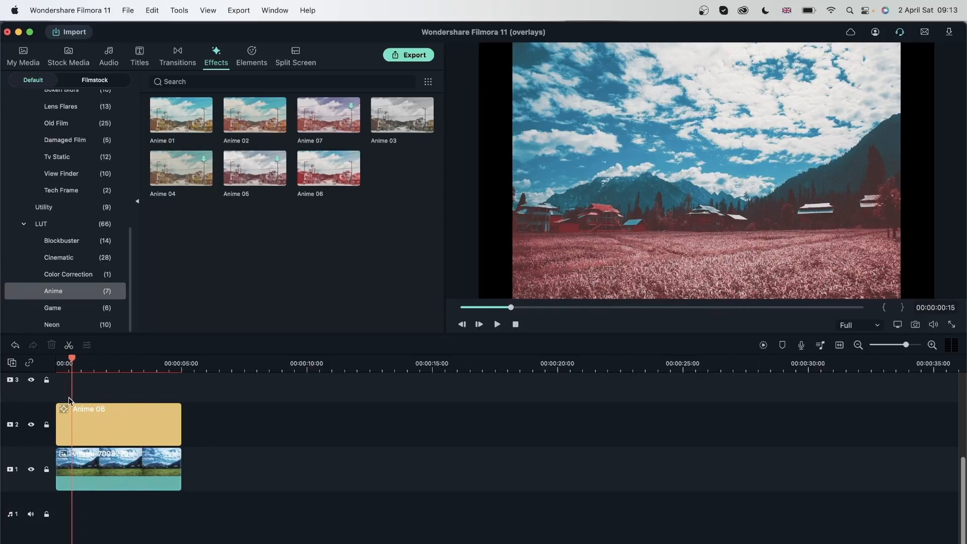
double_click(103, 416)
drag(267, 126, 243, 128)
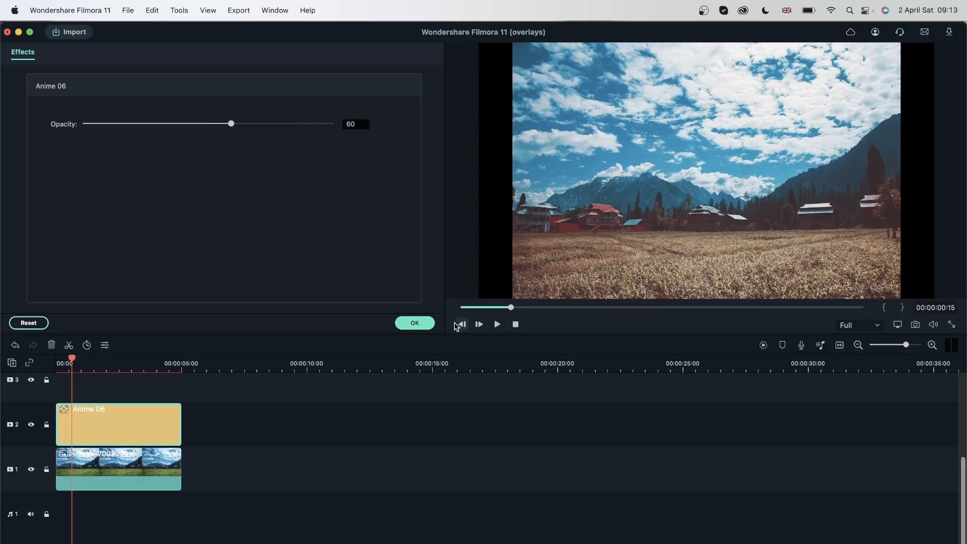
click(427, 324)
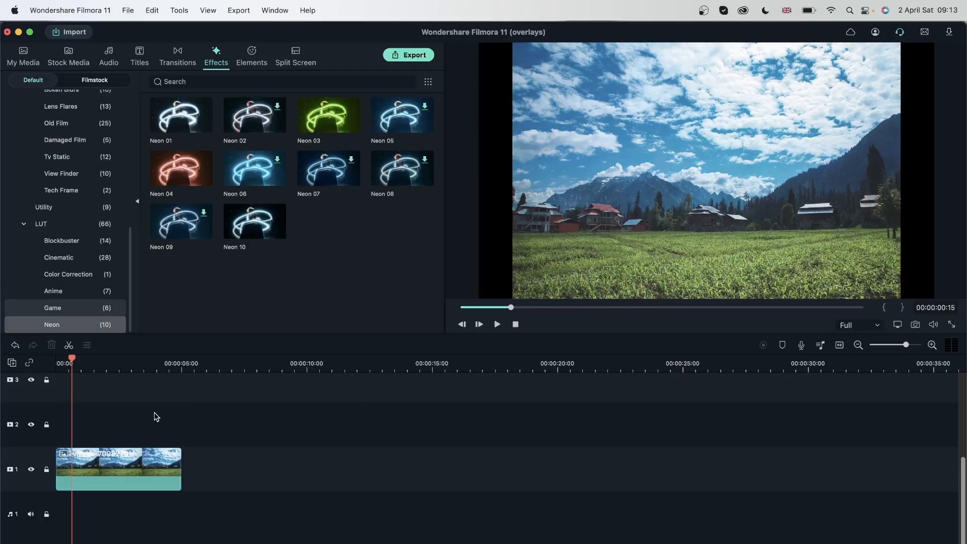
Replace the village photo on track 1 with the downloaded campfire video stove-111811 and preview its opening seconds
drag(155, 413, 102, 501)
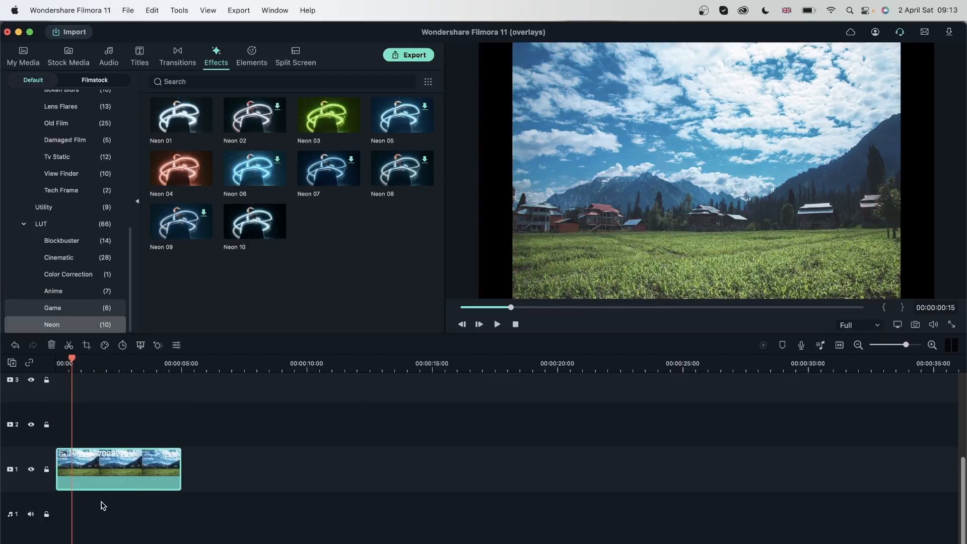
key(Delete)
click(74, 65)
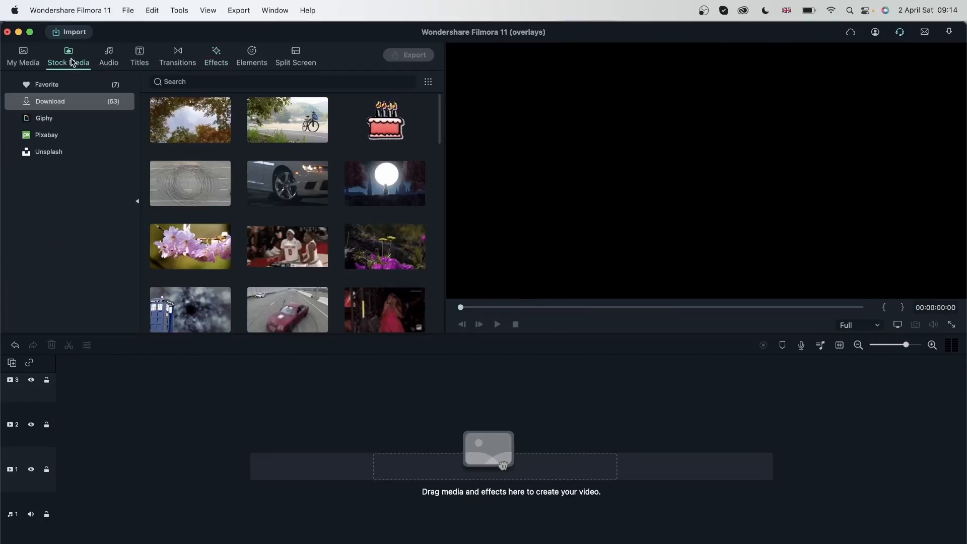
scroll(326, 194, down, 3)
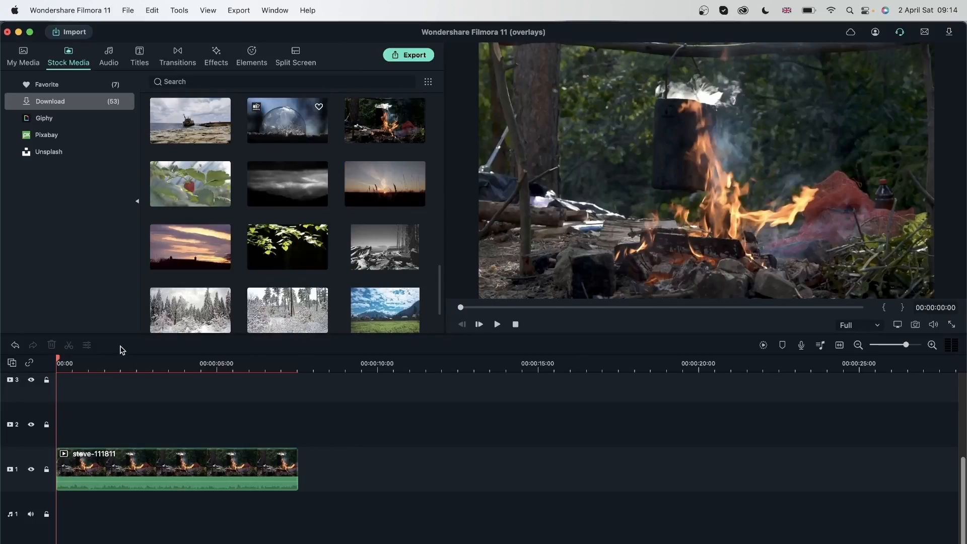
key(space)
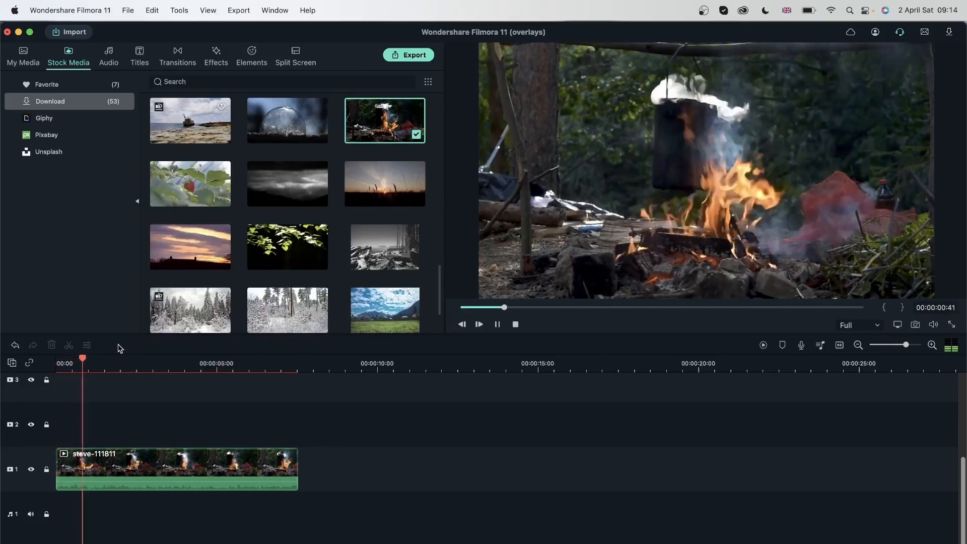
key(space)
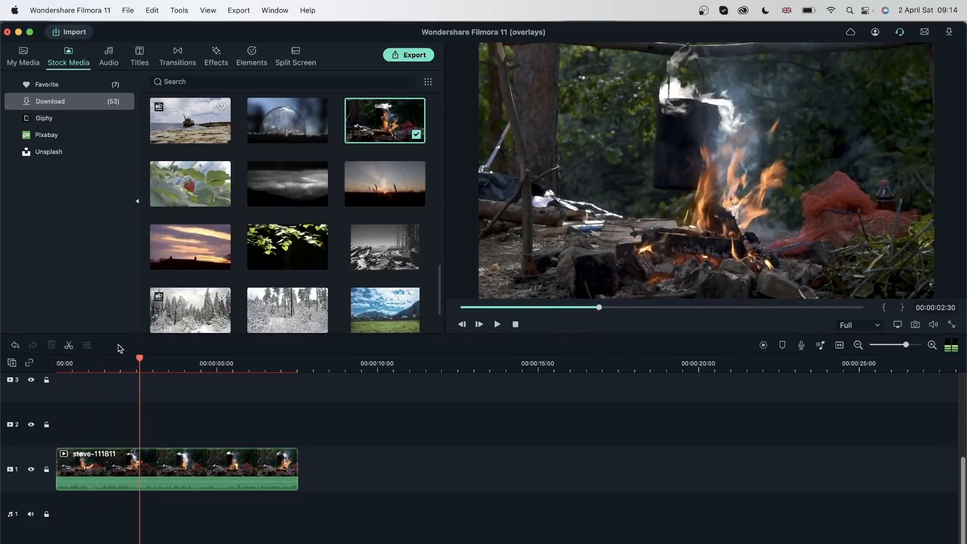
Add the Neon 04 LUT to track 2 above the campfire clip and stretch it to cover the clip's full length
click(28, 65)
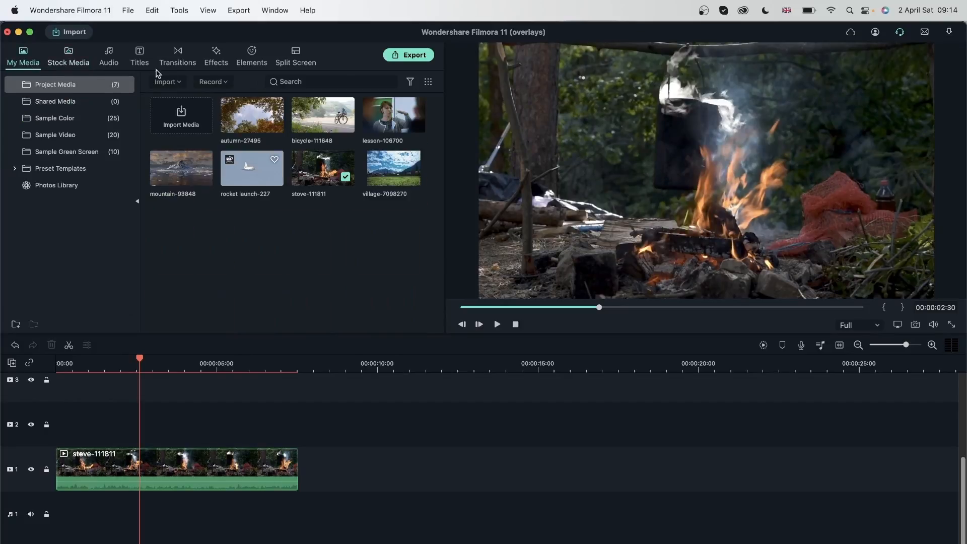
click(216, 55)
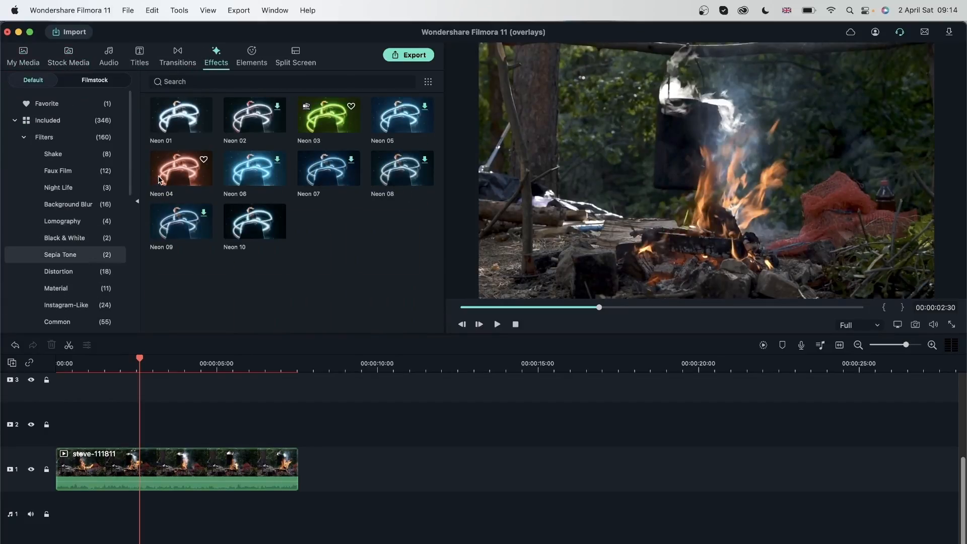
drag(196, 192, 83, 439)
click(220, 417)
drag(241, 423, 298, 424)
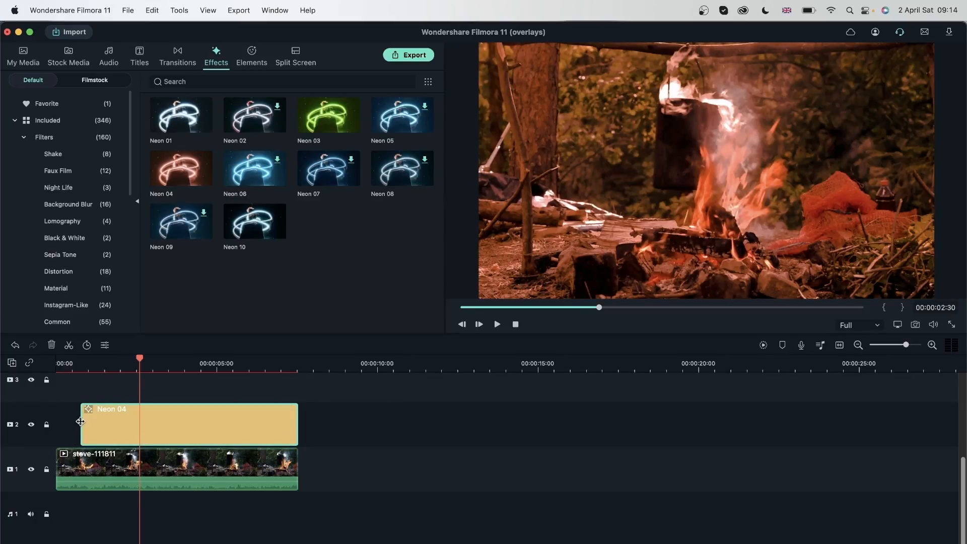
drag(80, 422, 56, 422)
Mute the campfire clip and set the Neon 04 opacity to 68
right_click(189, 469)
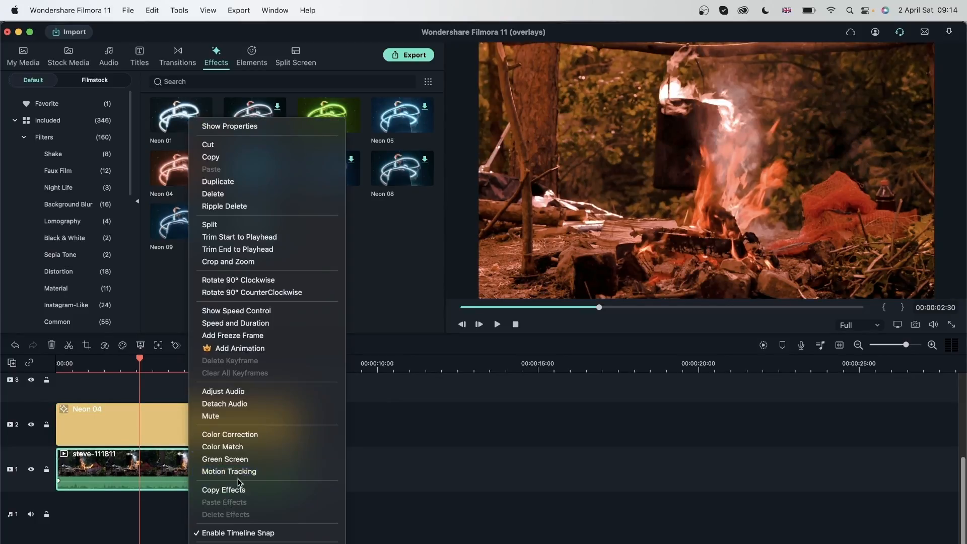
click(236, 416)
double_click(207, 424)
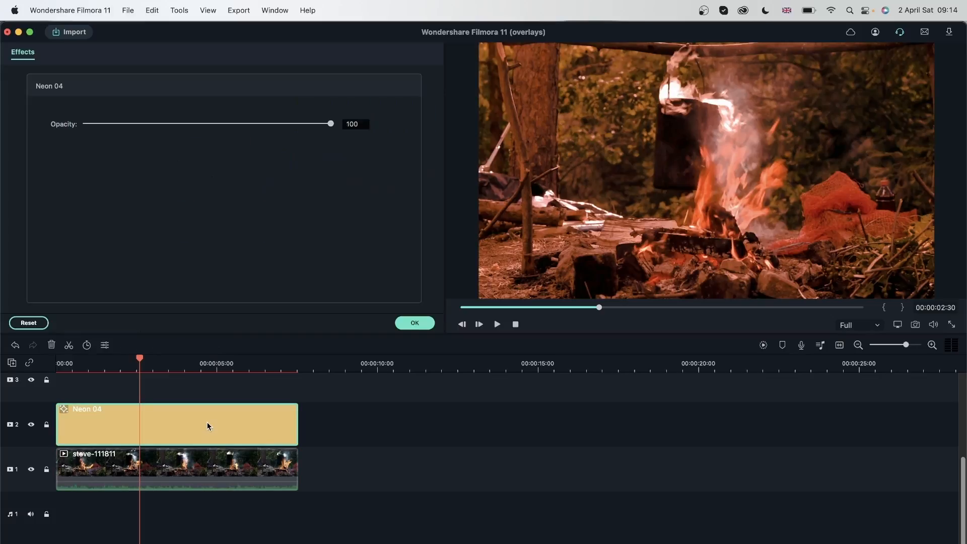
click(251, 124)
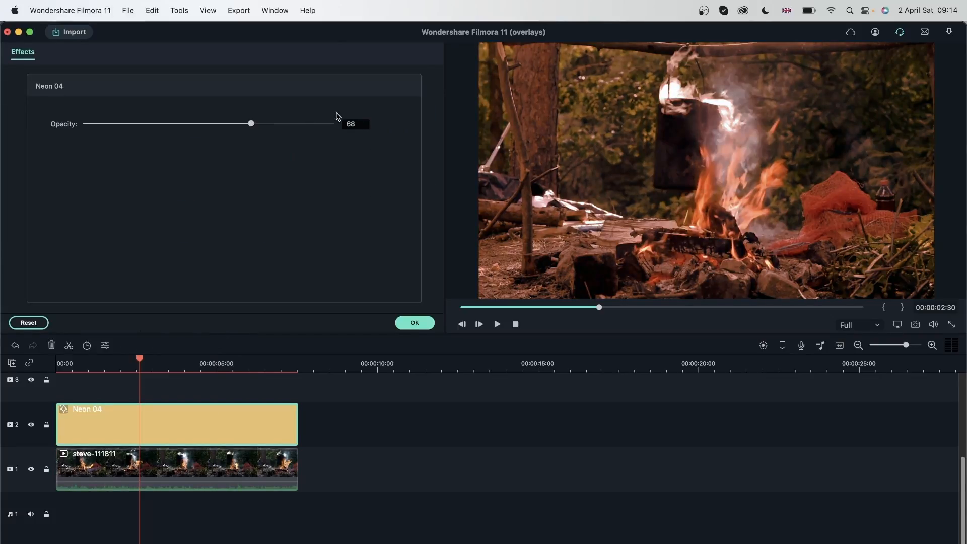
click(408, 322)
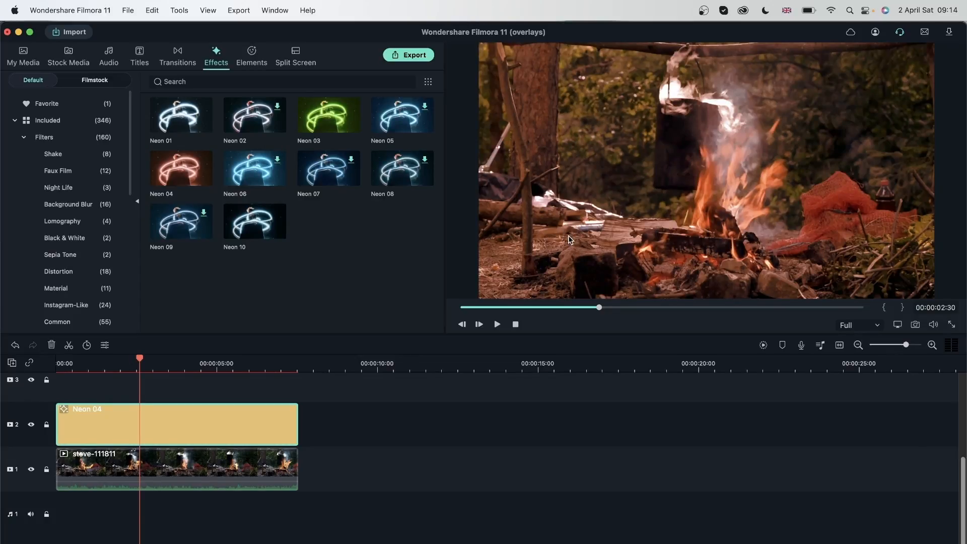
Add the Neon 10 LUT at the start of track 3 and stretch it to match the Neon 04 length
scroll(352, 475, up, 3)
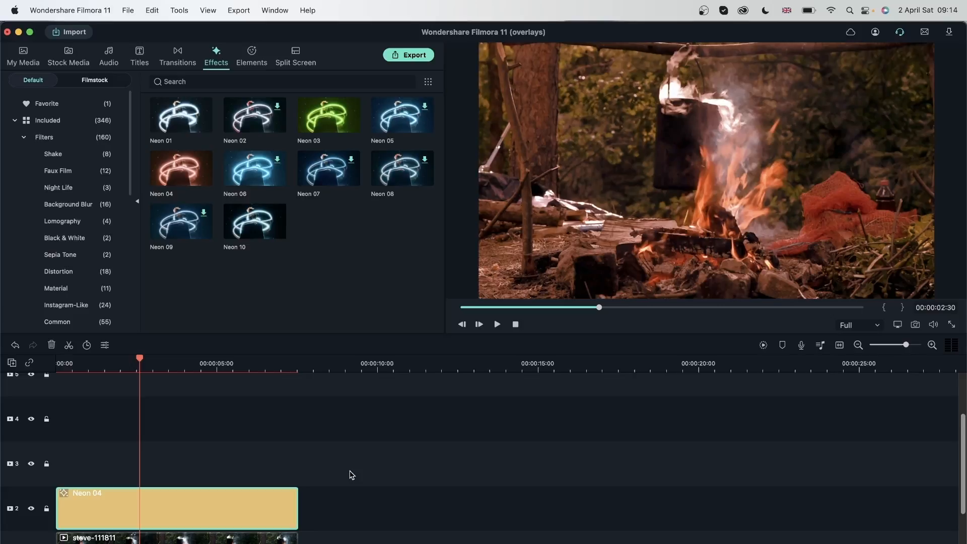
drag(253, 230, 149, 475)
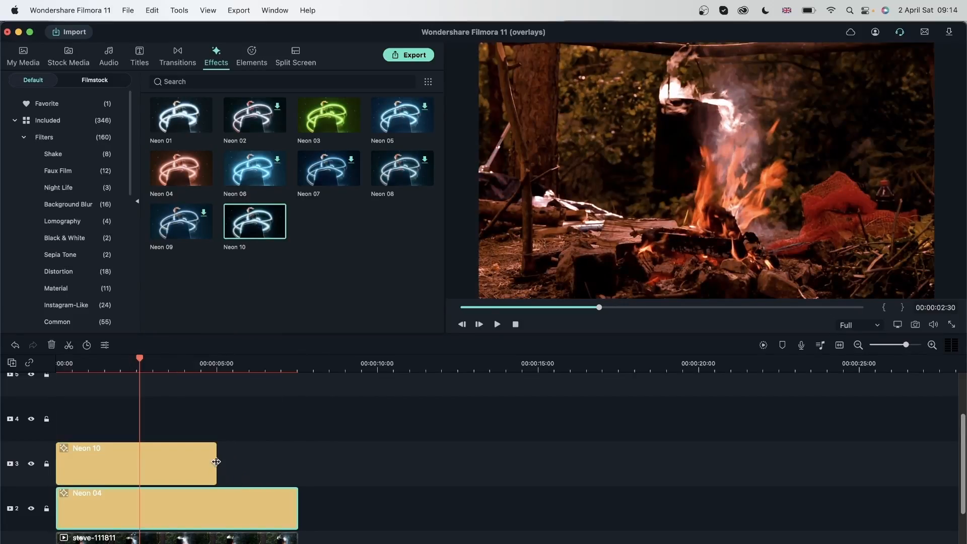
drag(214, 460, 297, 457)
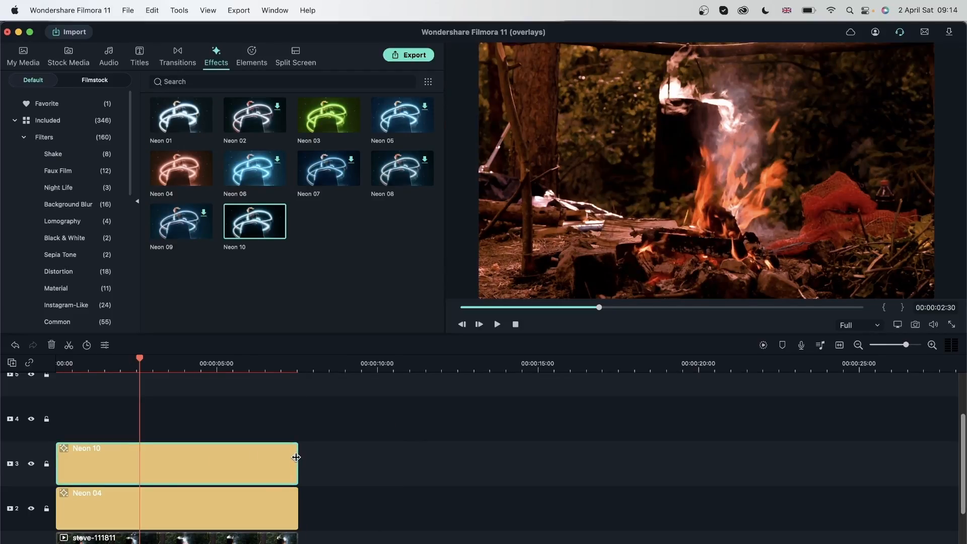
Set the Neon 10 opacity to 48
double_click(184, 462)
drag(330, 124, 201, 123)
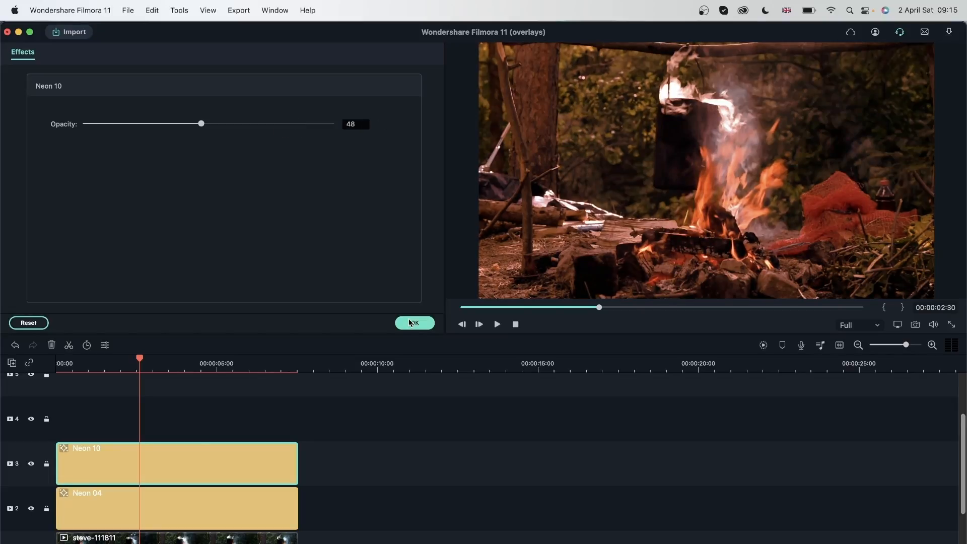
click(410, 323)
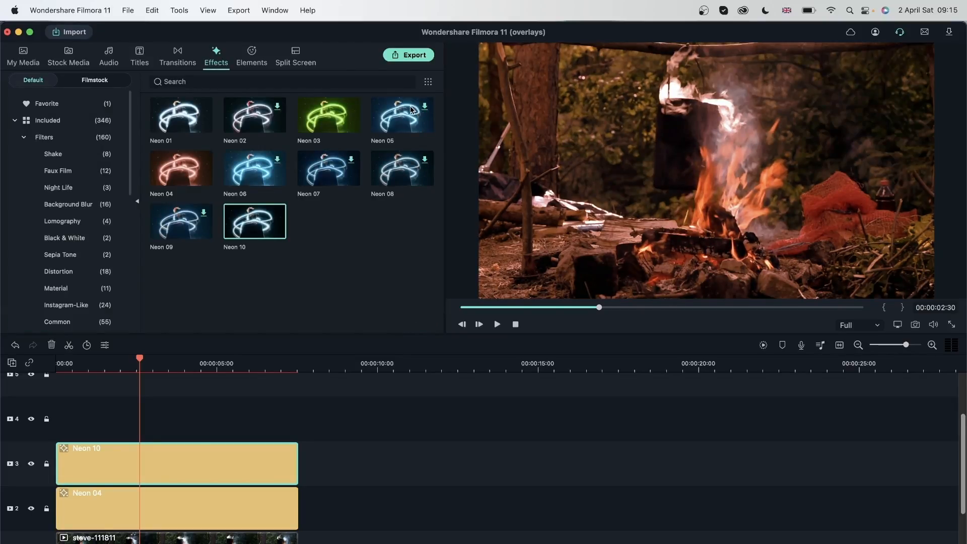
Add the Neon 03 LUT to track 4 over the campfire clip's full length and lower its opacity
drag(329, 117, 90, 418)
double_click(235, 434)
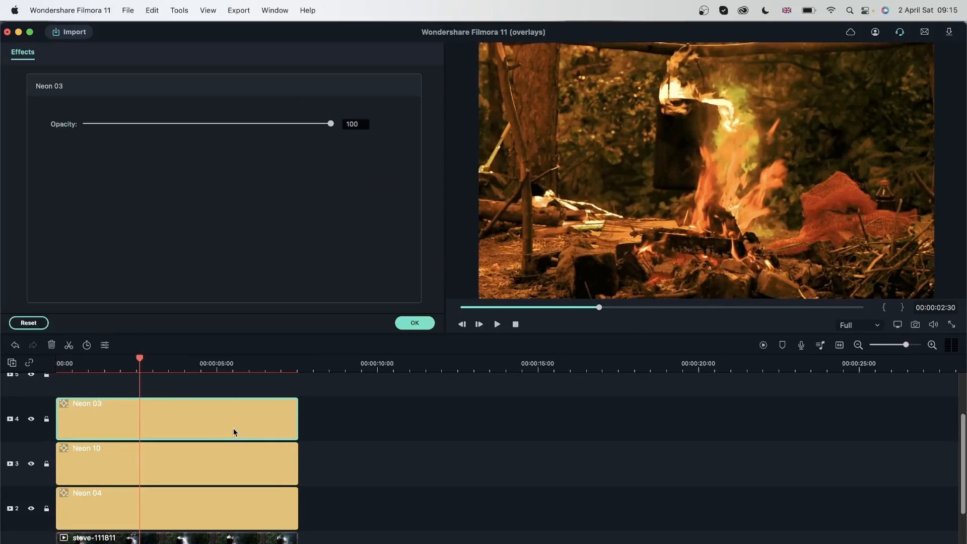
drag(288, 123, 190, 126)
Play the campfire clip from the start and check the three stacked Neon LUTs at several points
click(59, 365)
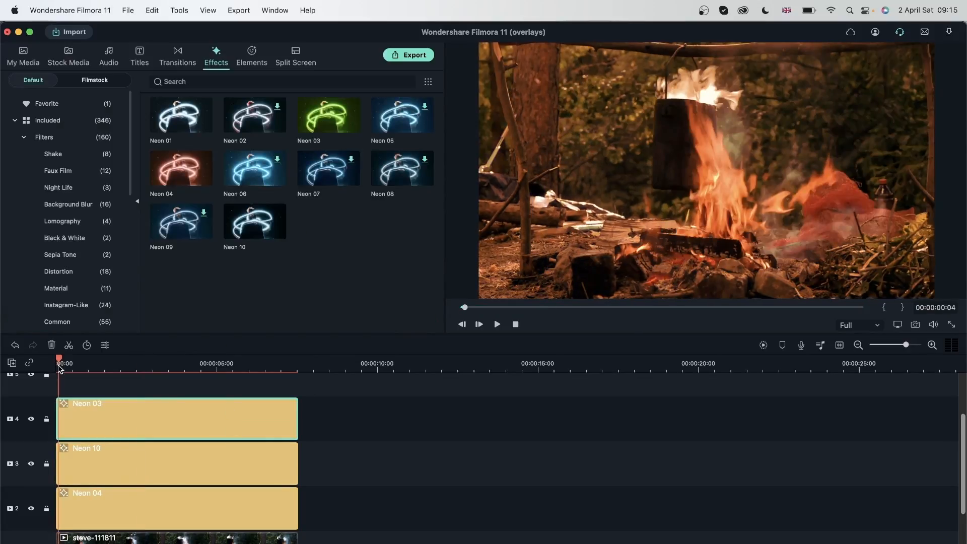
key(space)
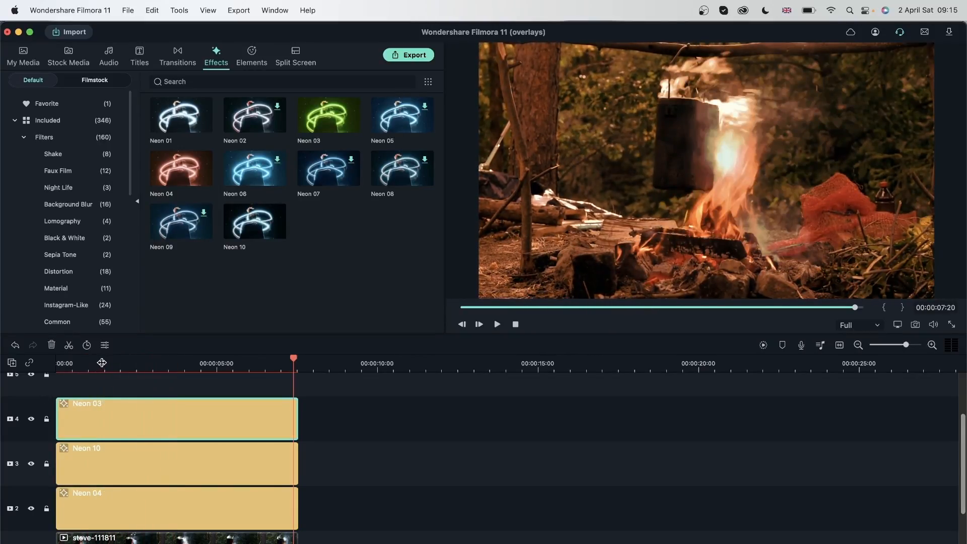
click(109, 362)
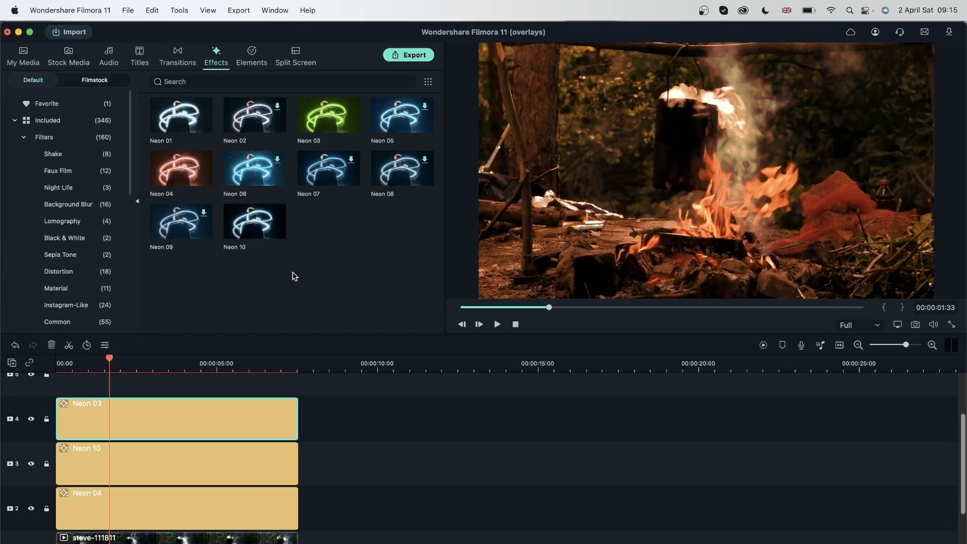
click(216, 366)
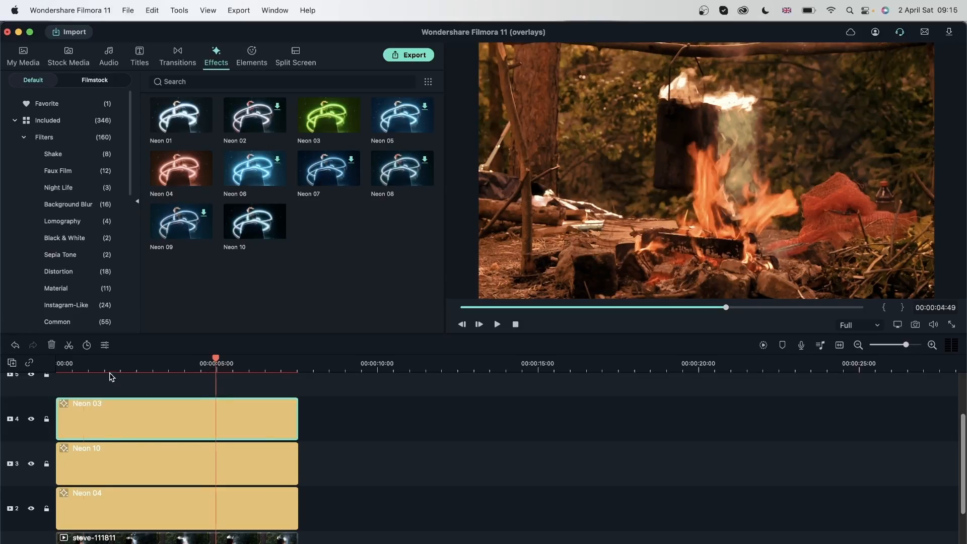
click(84, 364)
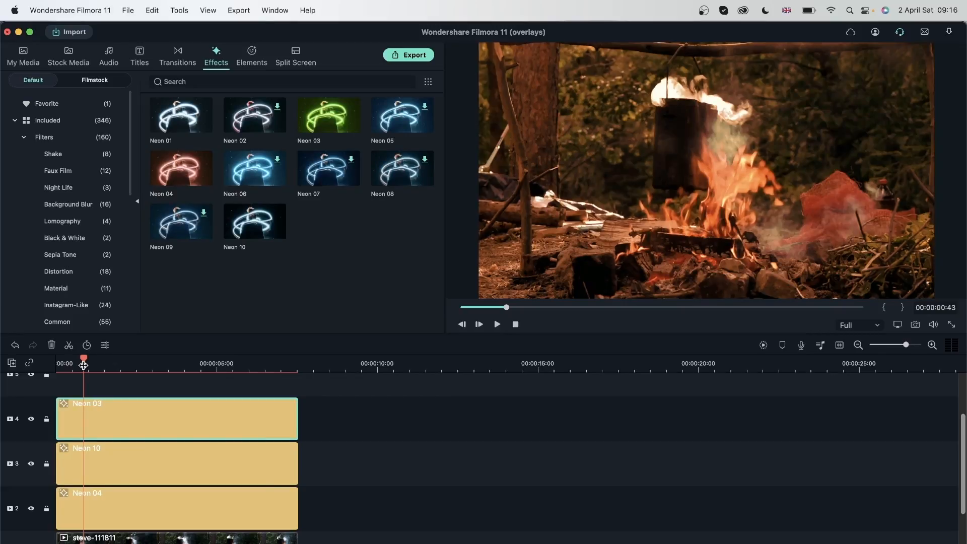
drag(83, 364, 72, 365)
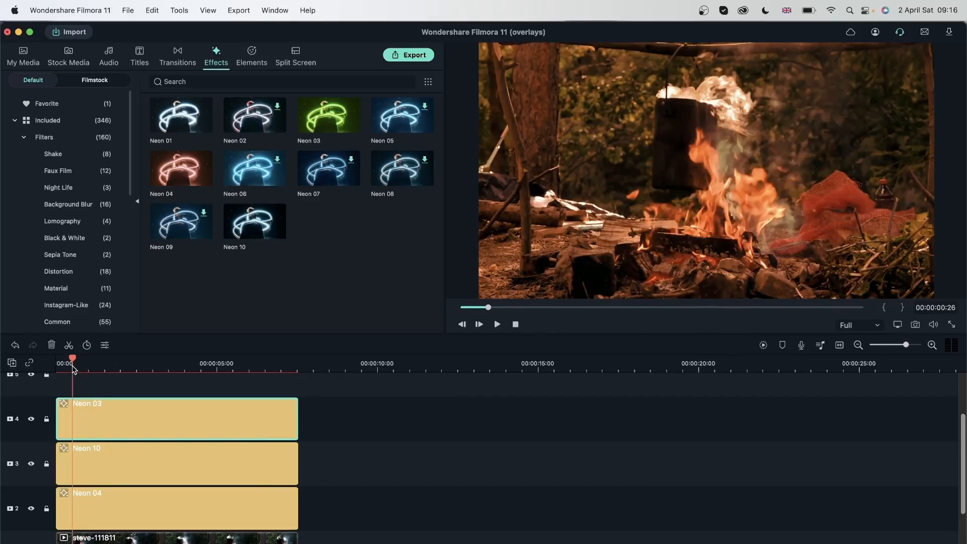
Replace the campfire clip on track 1 with the downloaded drift-94113 video, matching the project settings to the media at 3840x2160, 50 fps
scroll(372, 416, down, 3)
click(244, 477)
key(Delete)
click(68, 57)
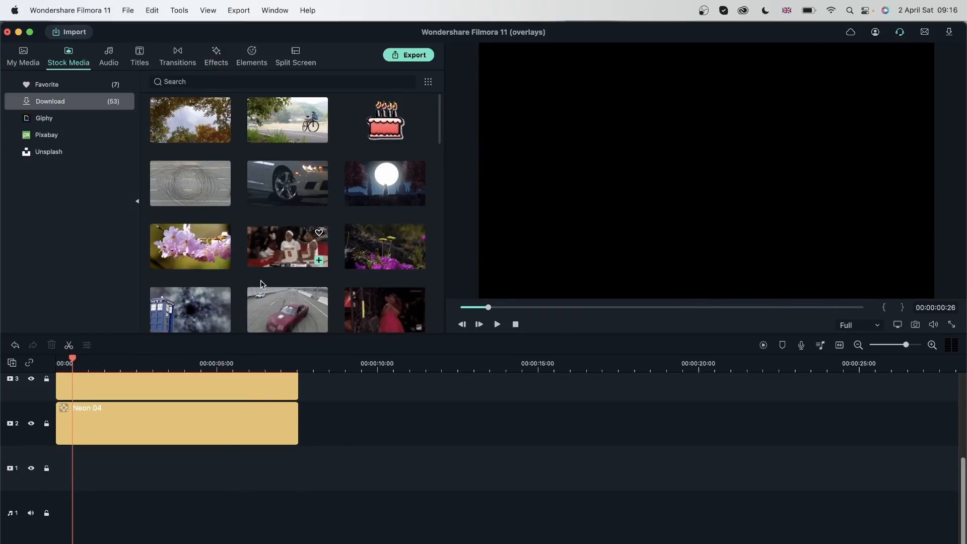
drag(285, 310, 59, 483)
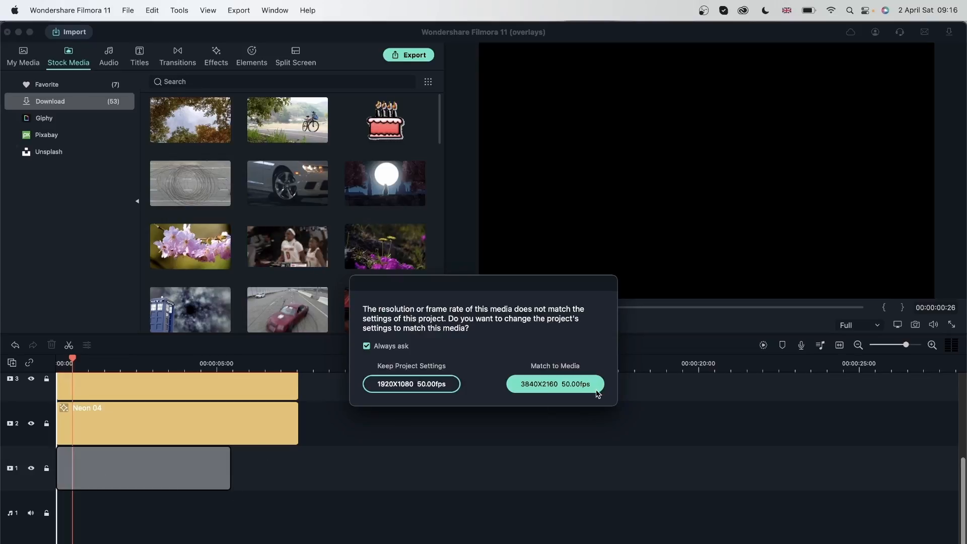
click(590, 389)
click(215, 480)
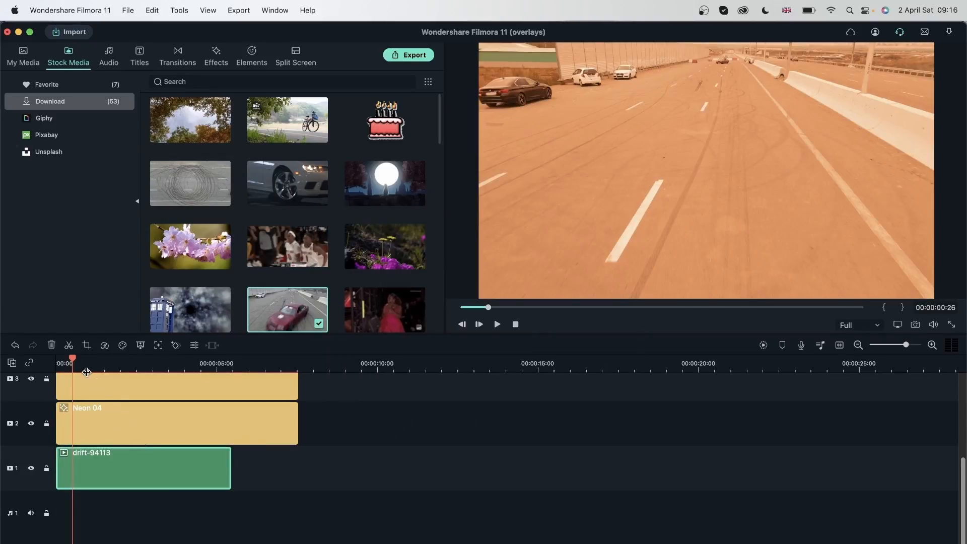
Scrub through the drift clip and make the Neon LUT tracks 2, 3 and 4 visible again
drag(74, 359, 150, 359)
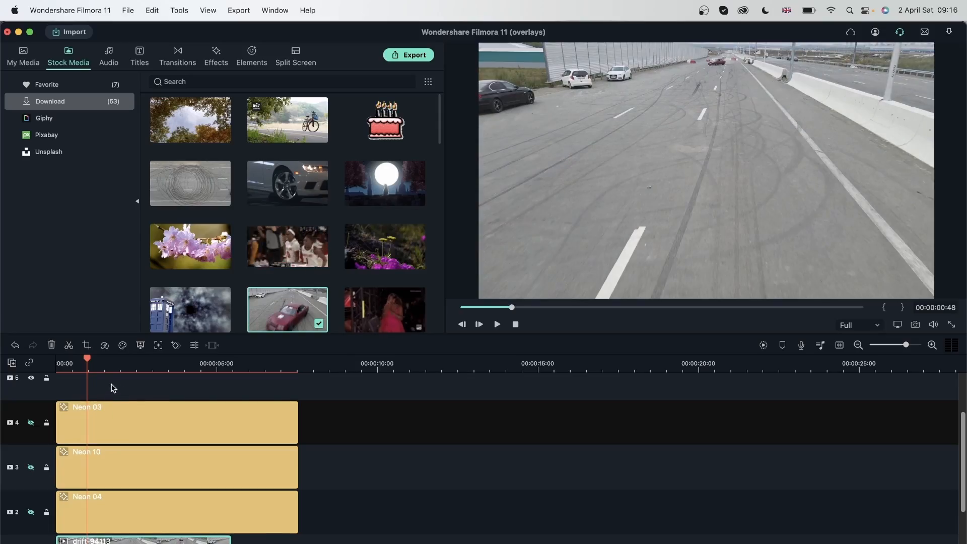
click(31, 512)
click(30, 467)
click(31, 426)
scroll(406, 486, down, 2)
Delete the Neon 03 and Neon 10 LUTs from tracks 4 and 3
scroll(405, 488, up, 3)
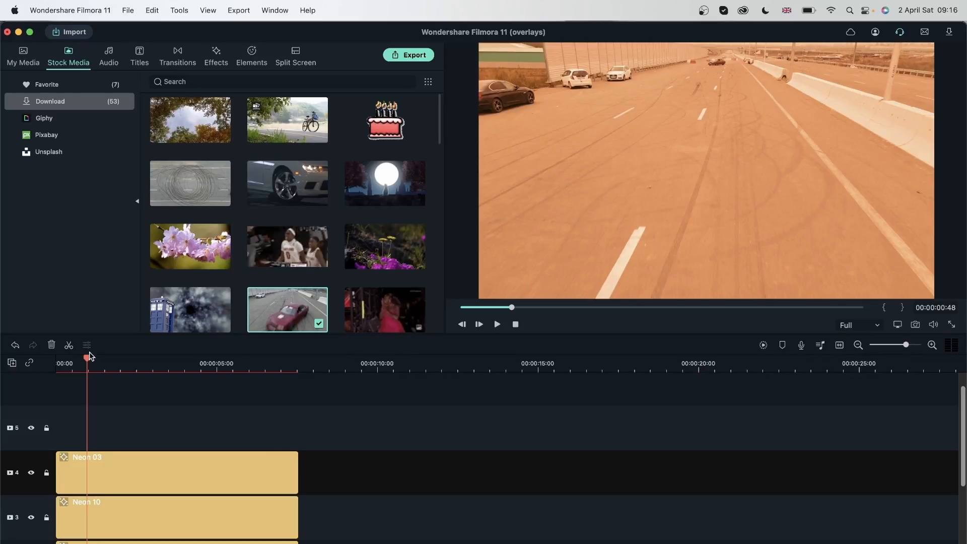
drag(389, 533, 176, 467)
click(51, 344)
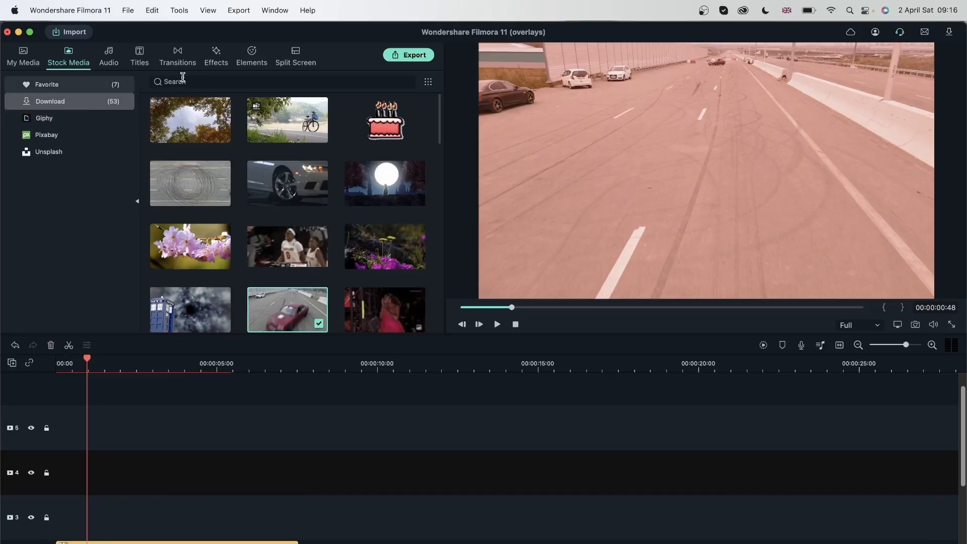
Add the Light Leak 6 overlay to track 3, stretch it to match the Neon 04 length and scrub to check it
click(215, 56)
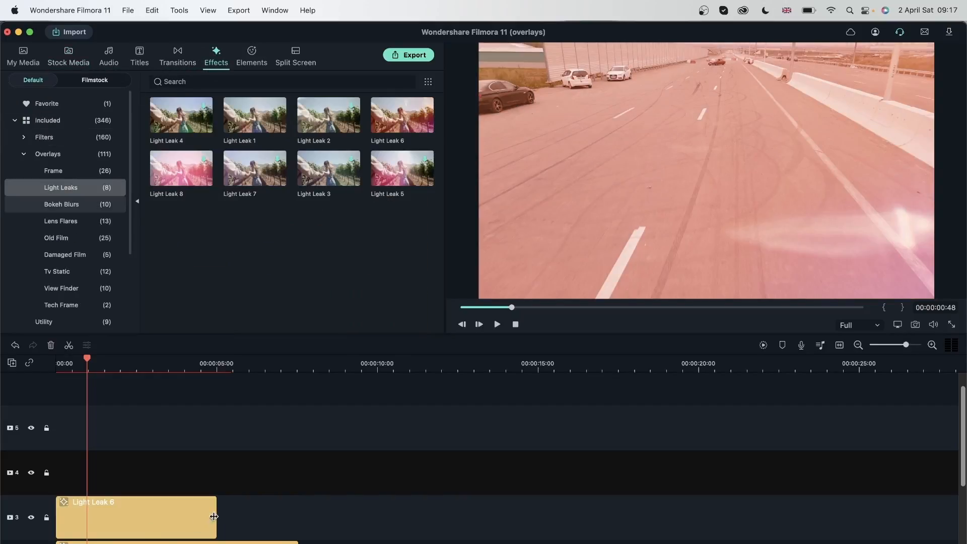
drag(214, 517, 298, 517)
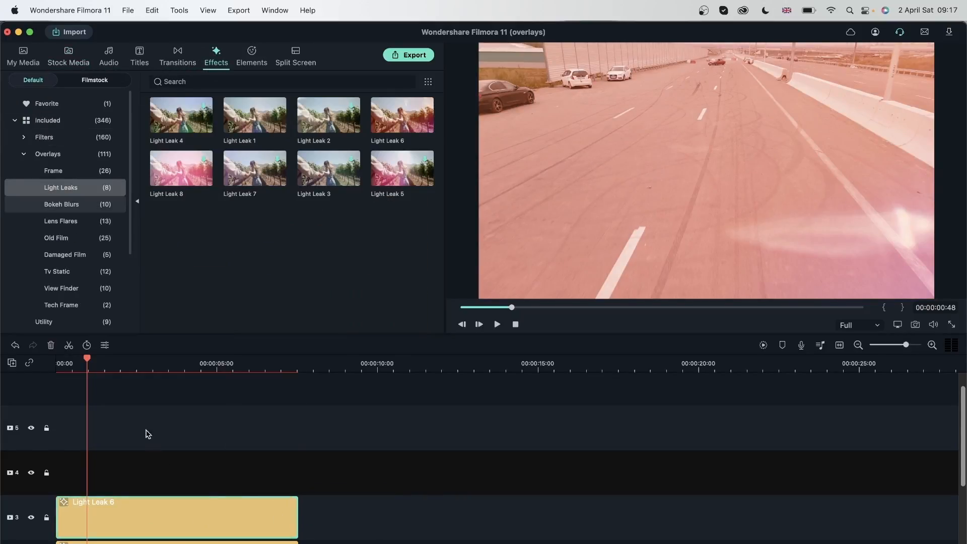
drag(87, 361, 124, 375)
scroll(387, 474, down, 2)
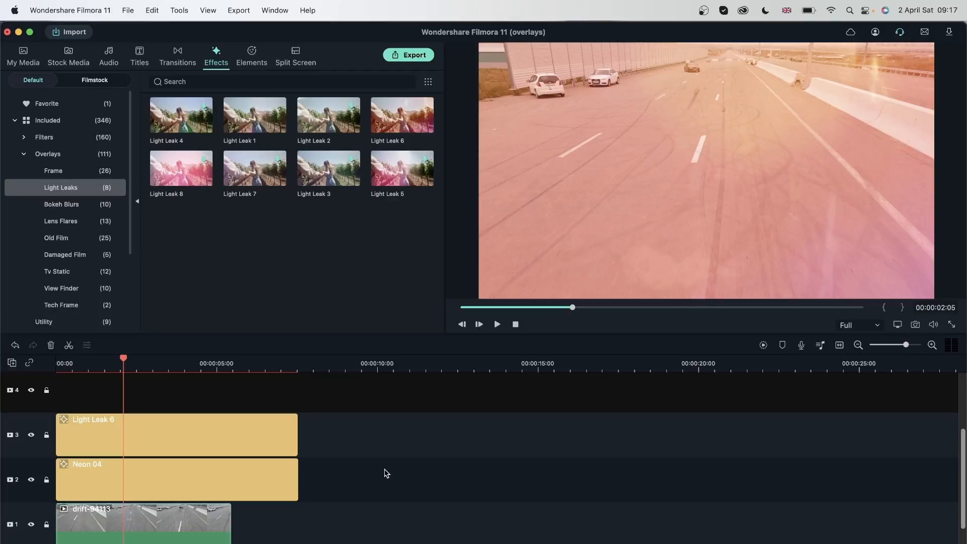
Add the Strong Glitch TV static overlay at the start of track 4 and play back the drift clip
click(53, 273)
drag(194, 121, 71, 398)
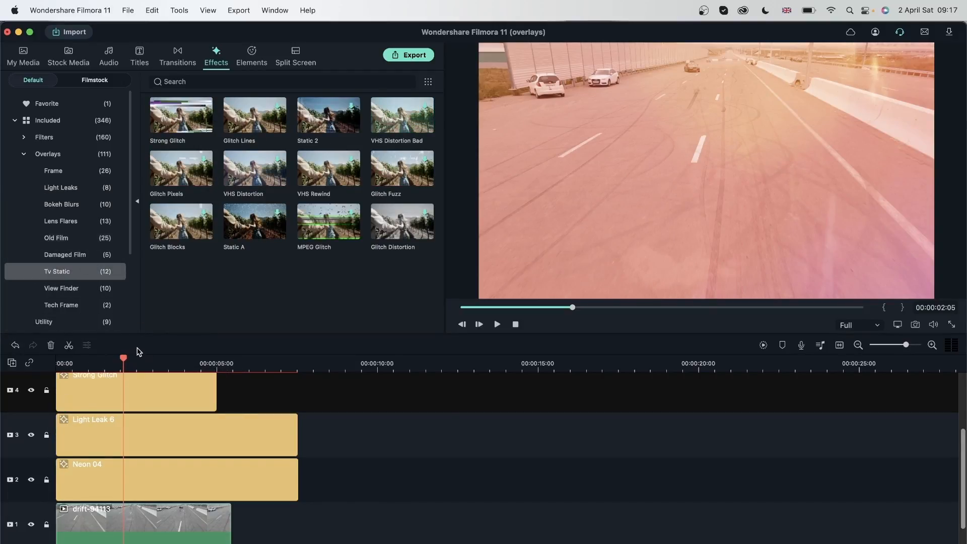
click(95, 361)
key(space)
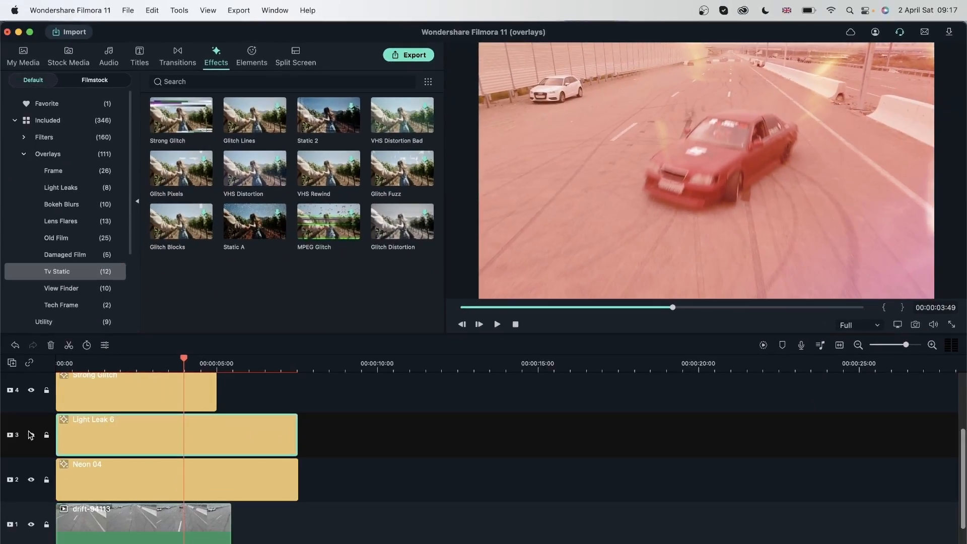
Hide the Light Leak 6 track and replay the drift clip from near the start
click(31, 434)
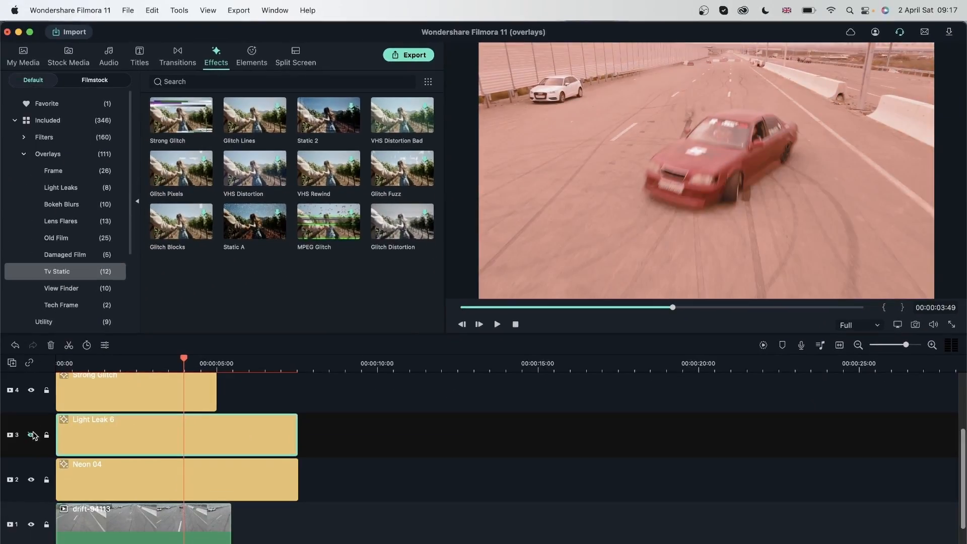
click(64, 364)
key(space)
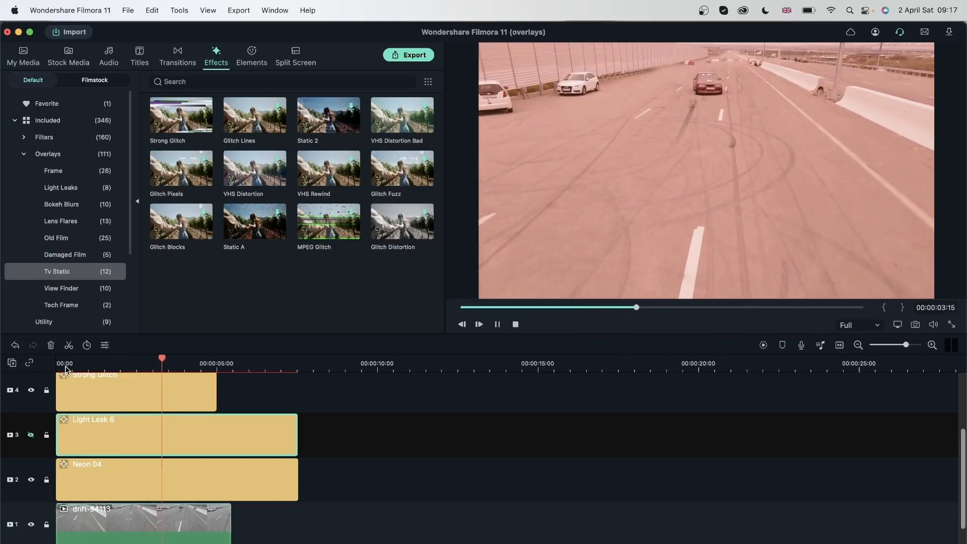
key(space)
click(760, 427)
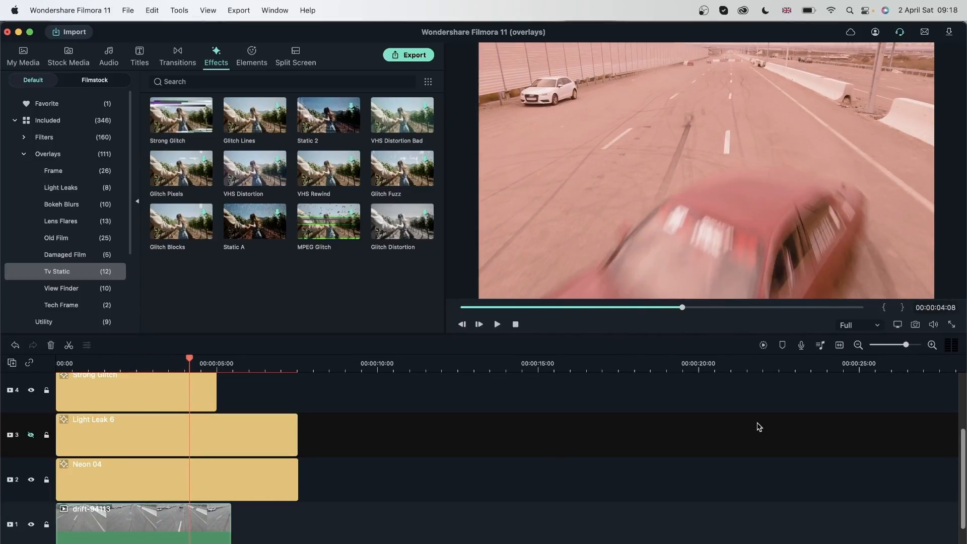